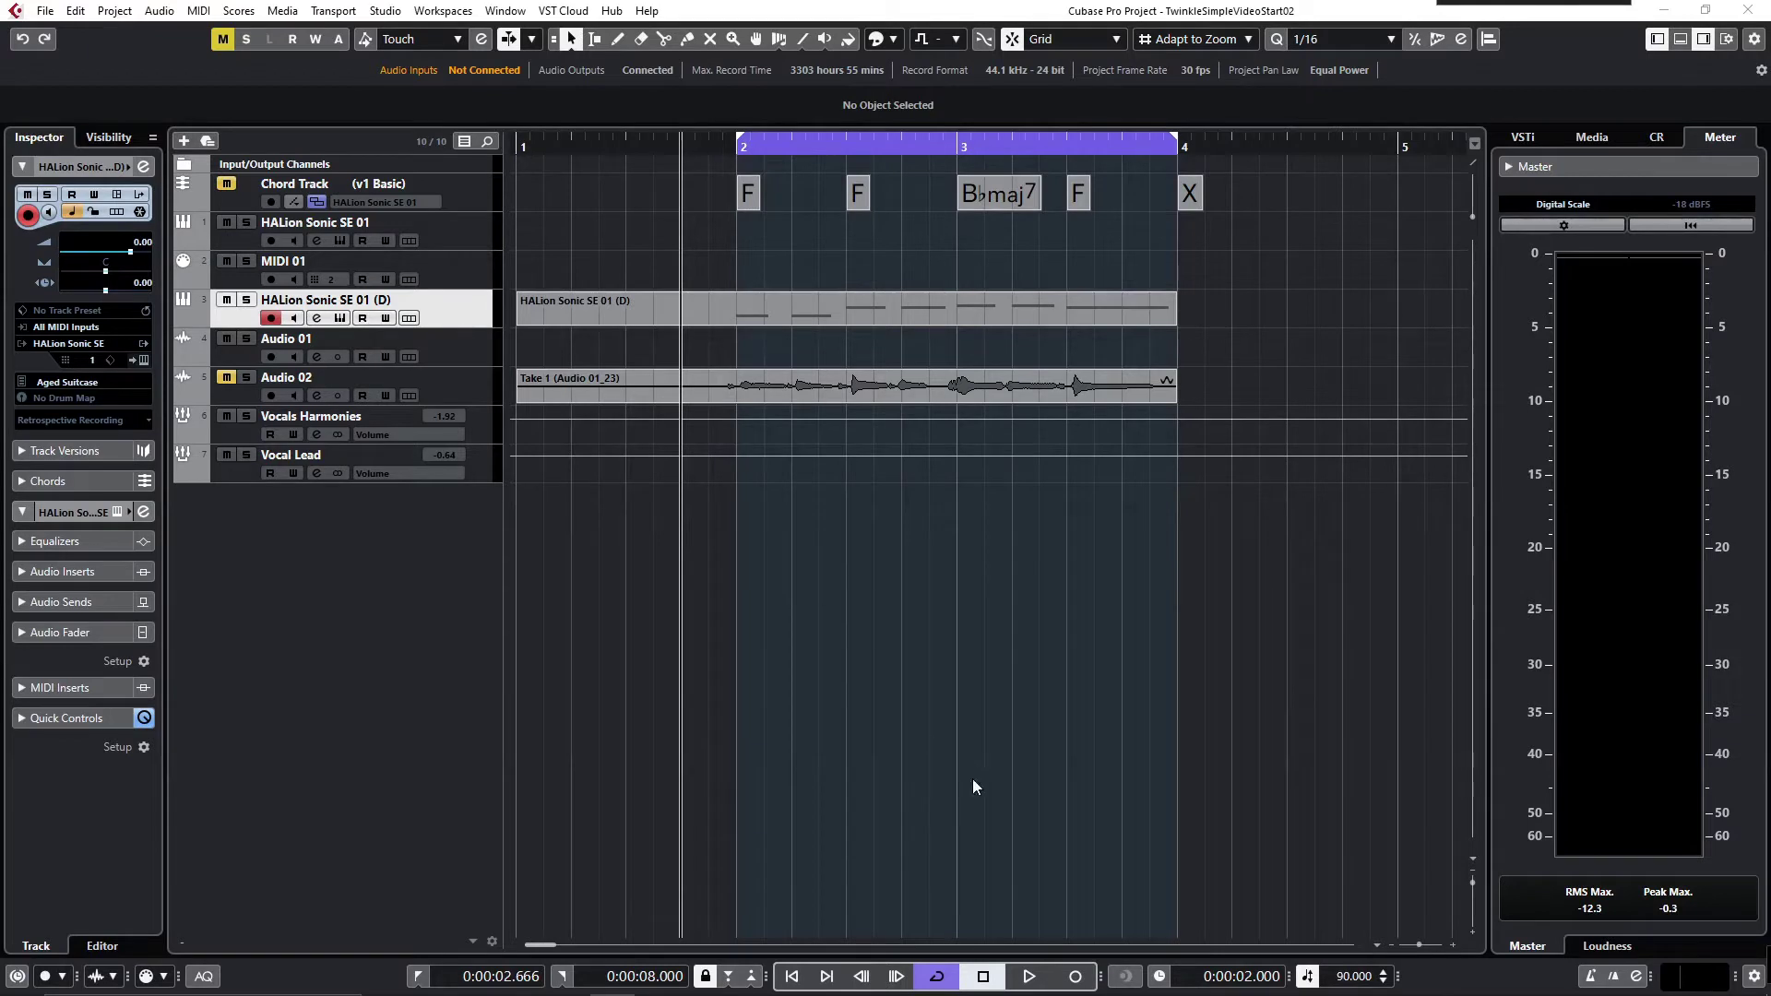
Audition the loop, unmute the chord track, then replay it with the chords audible.
left_click(1030, 977)
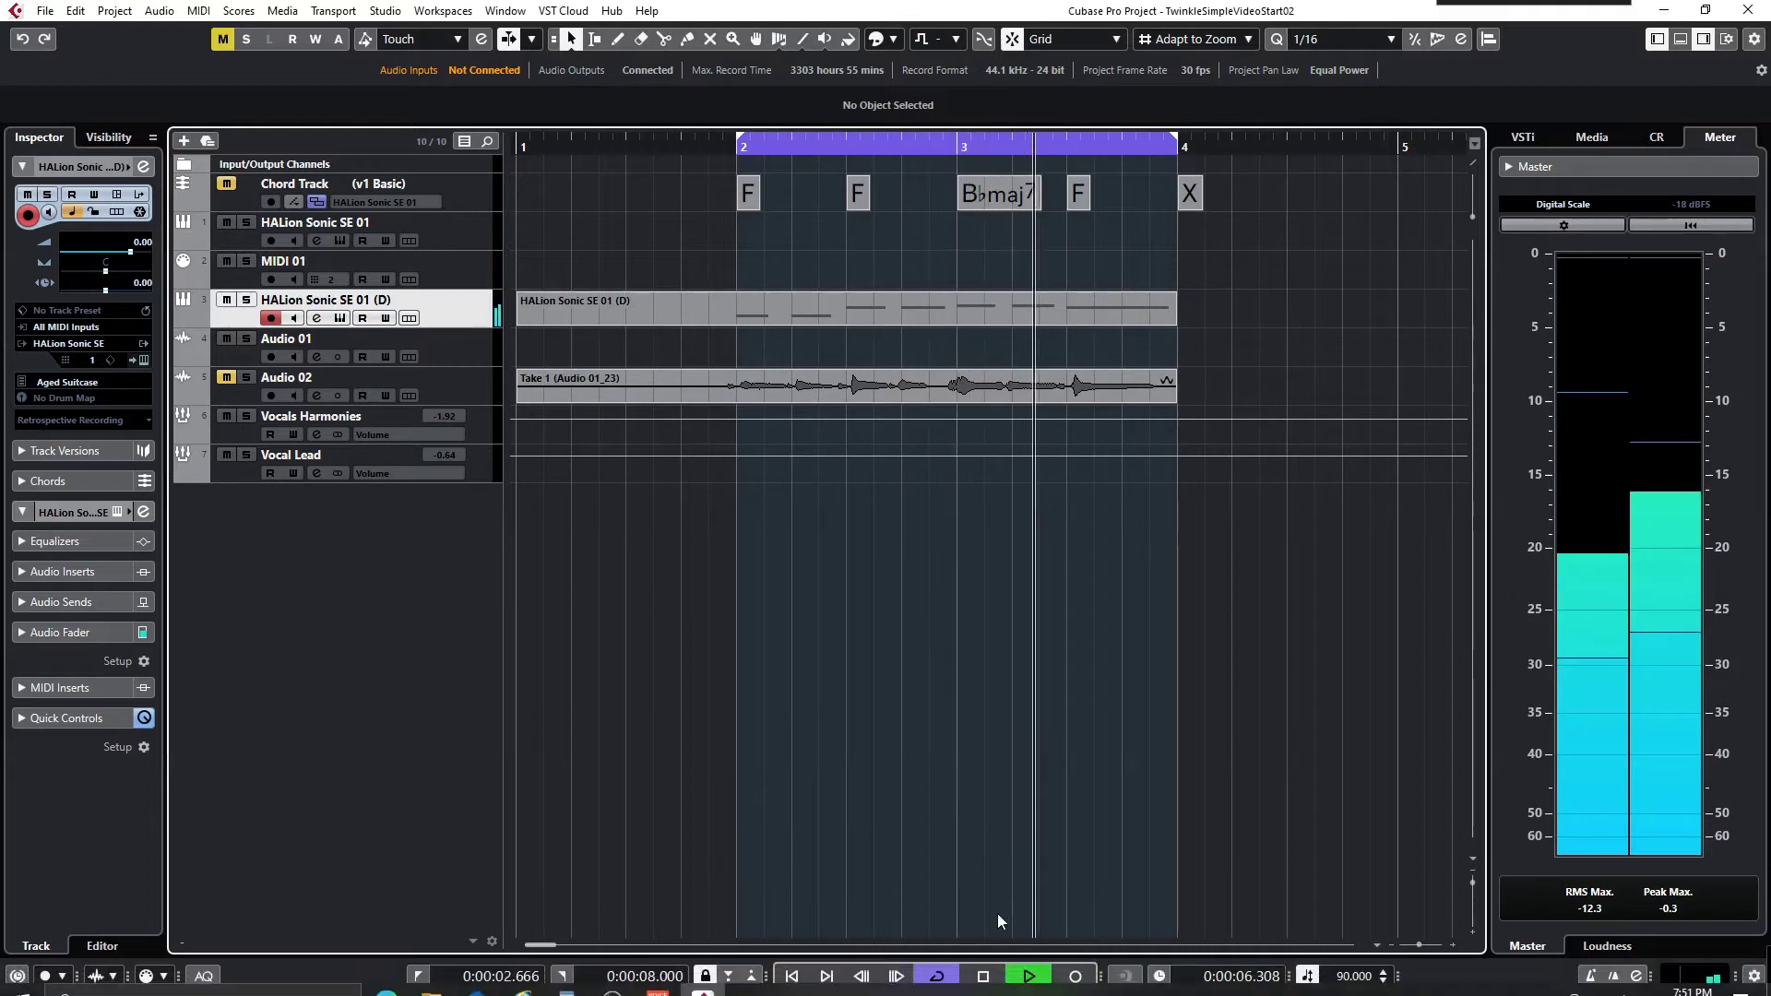
left_click(983, 976)
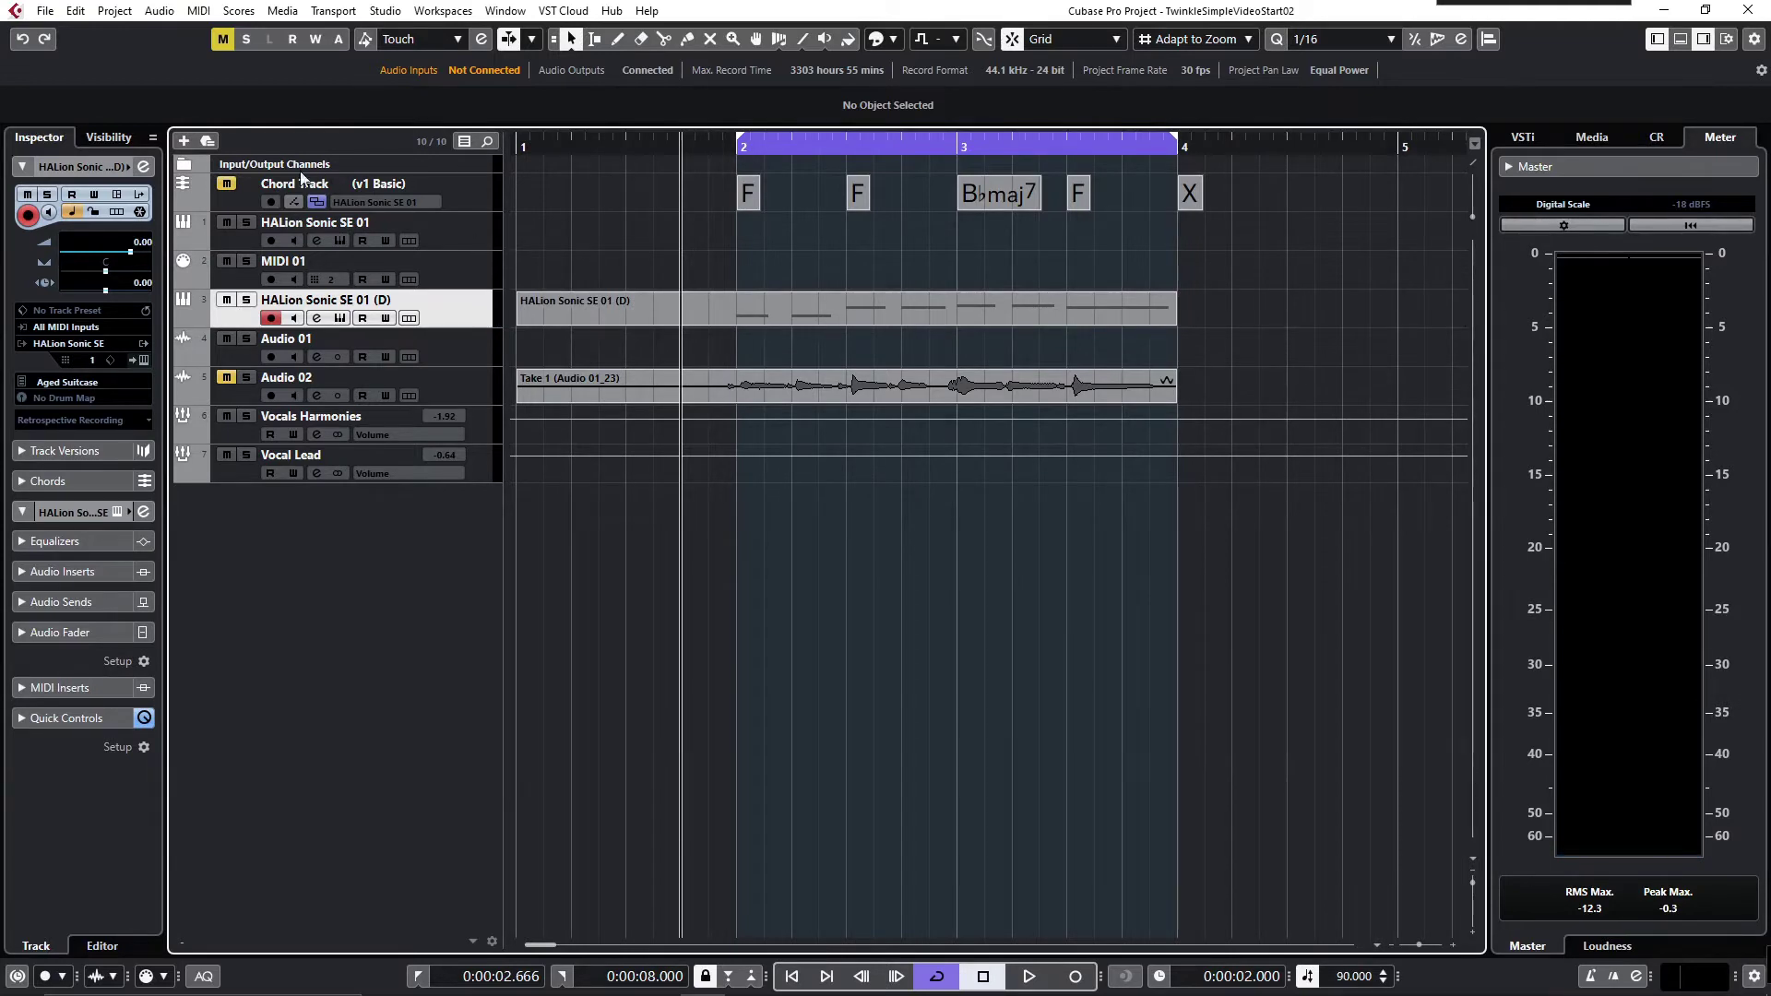
left_click(227, 184)
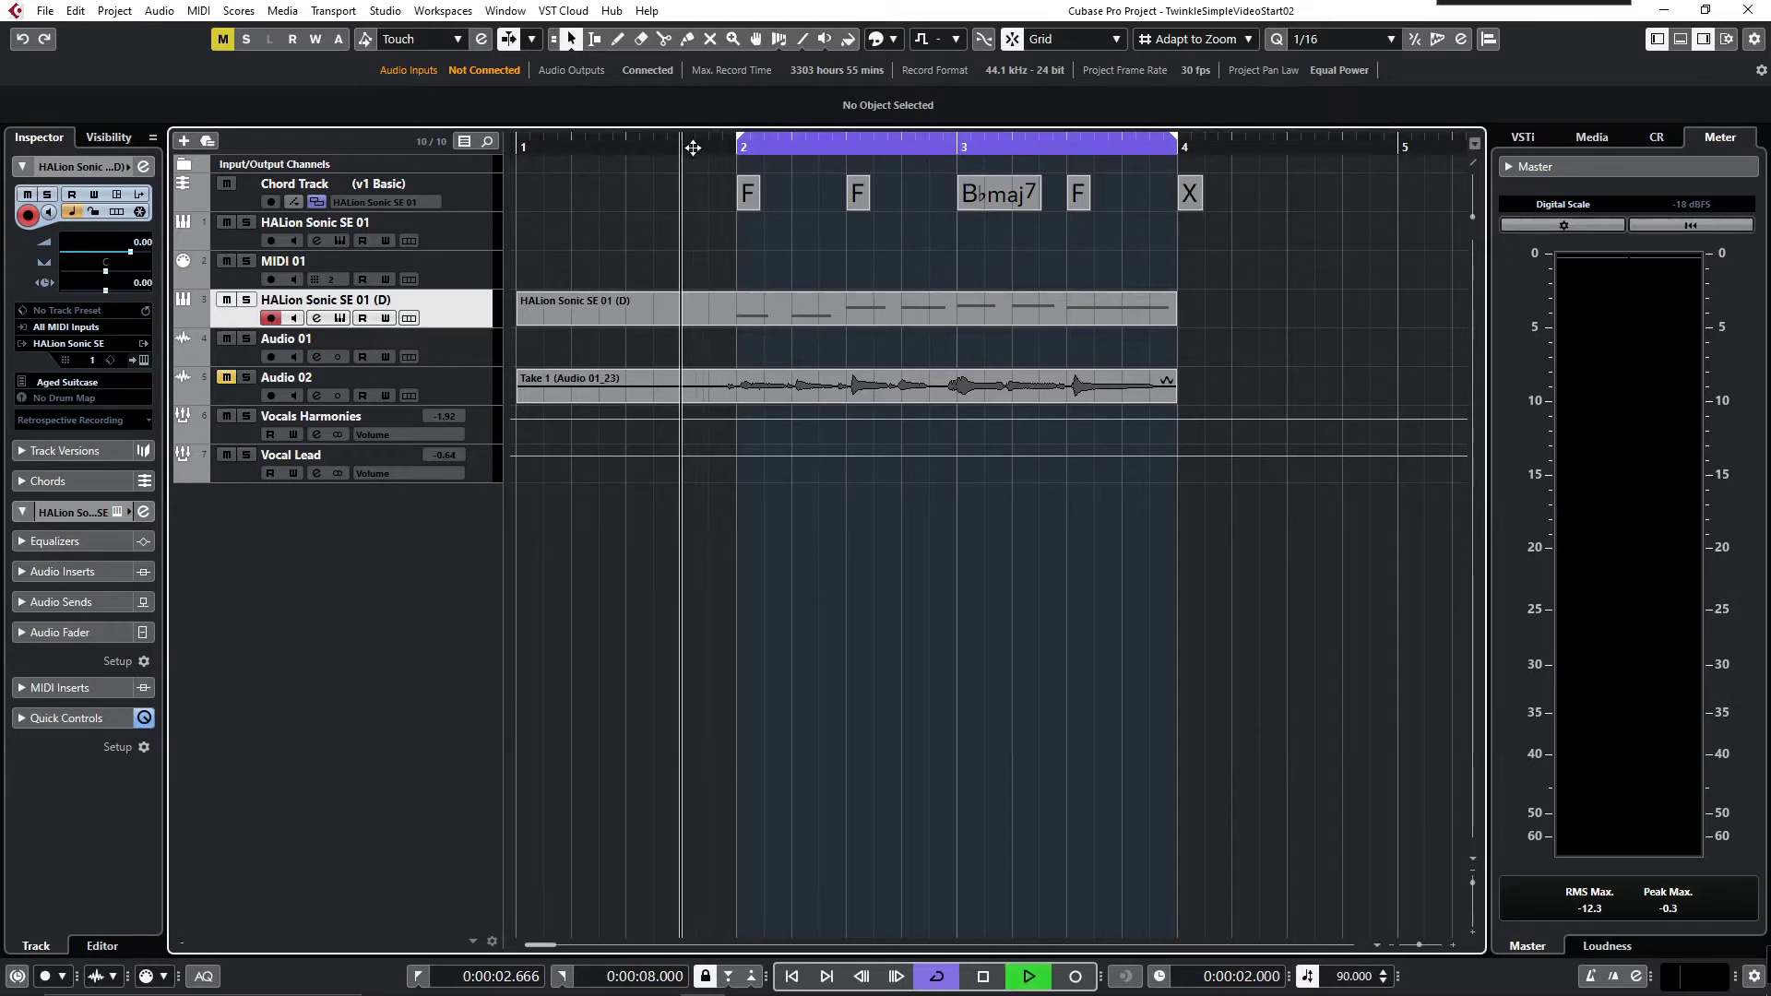
key("space")
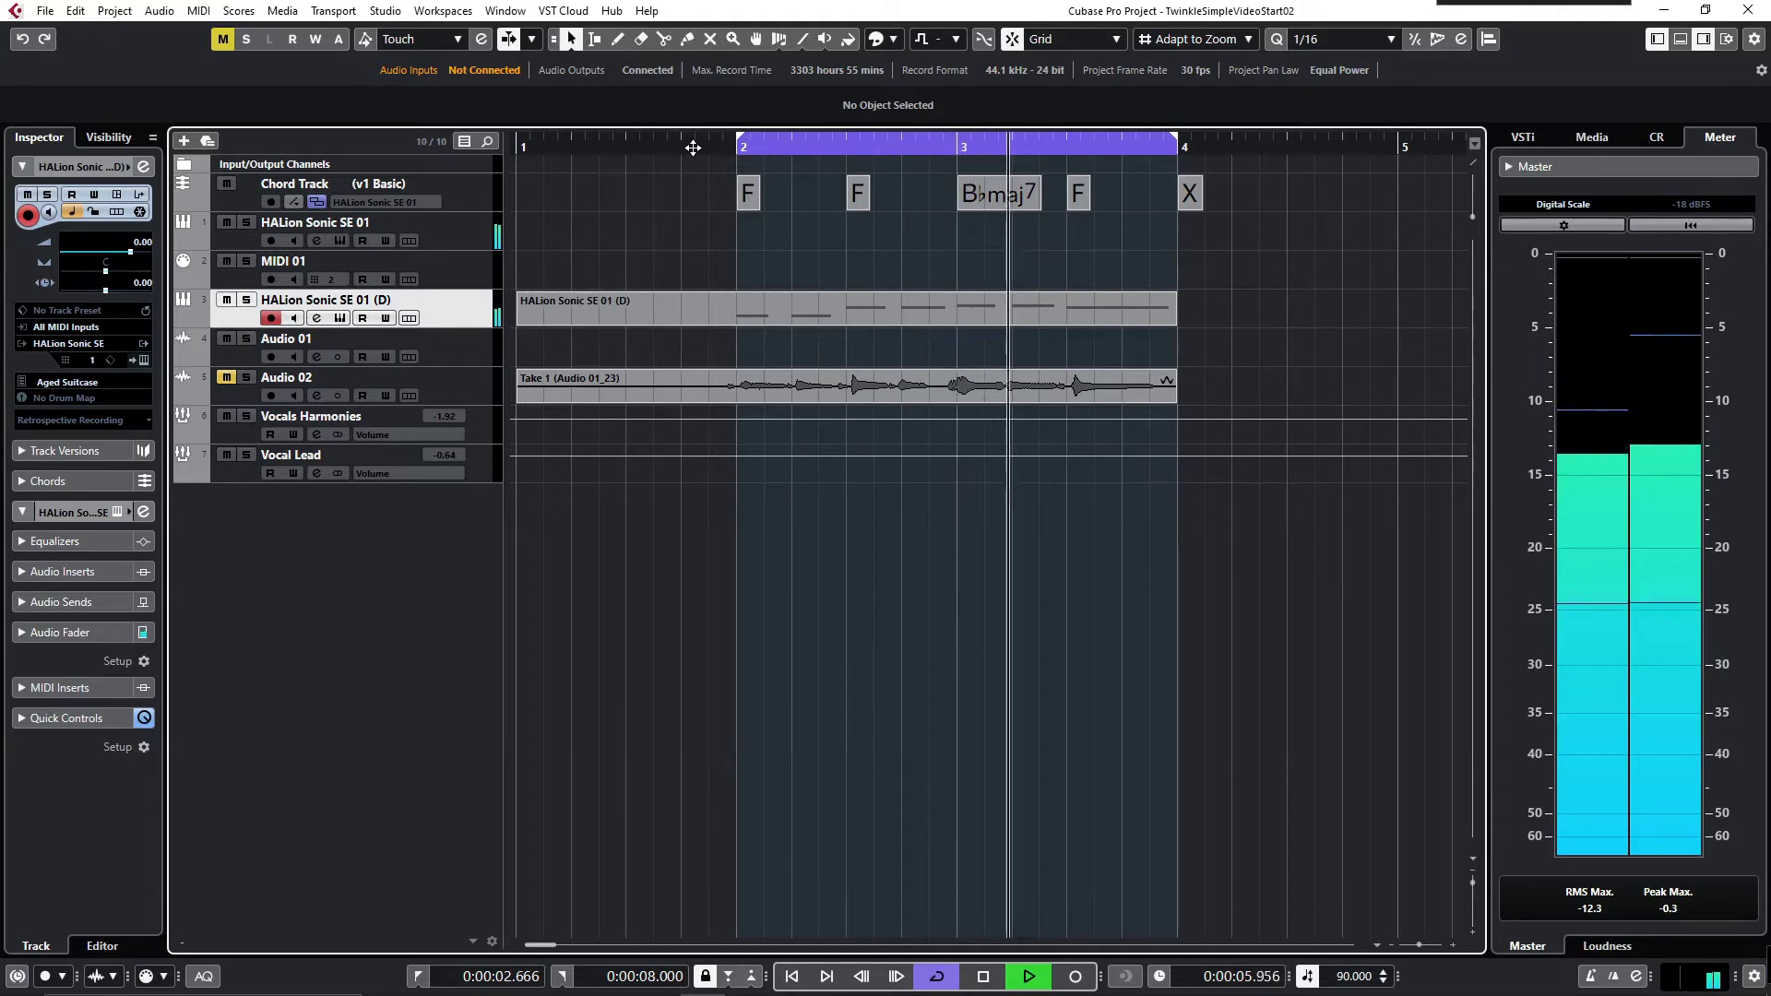
key("space")
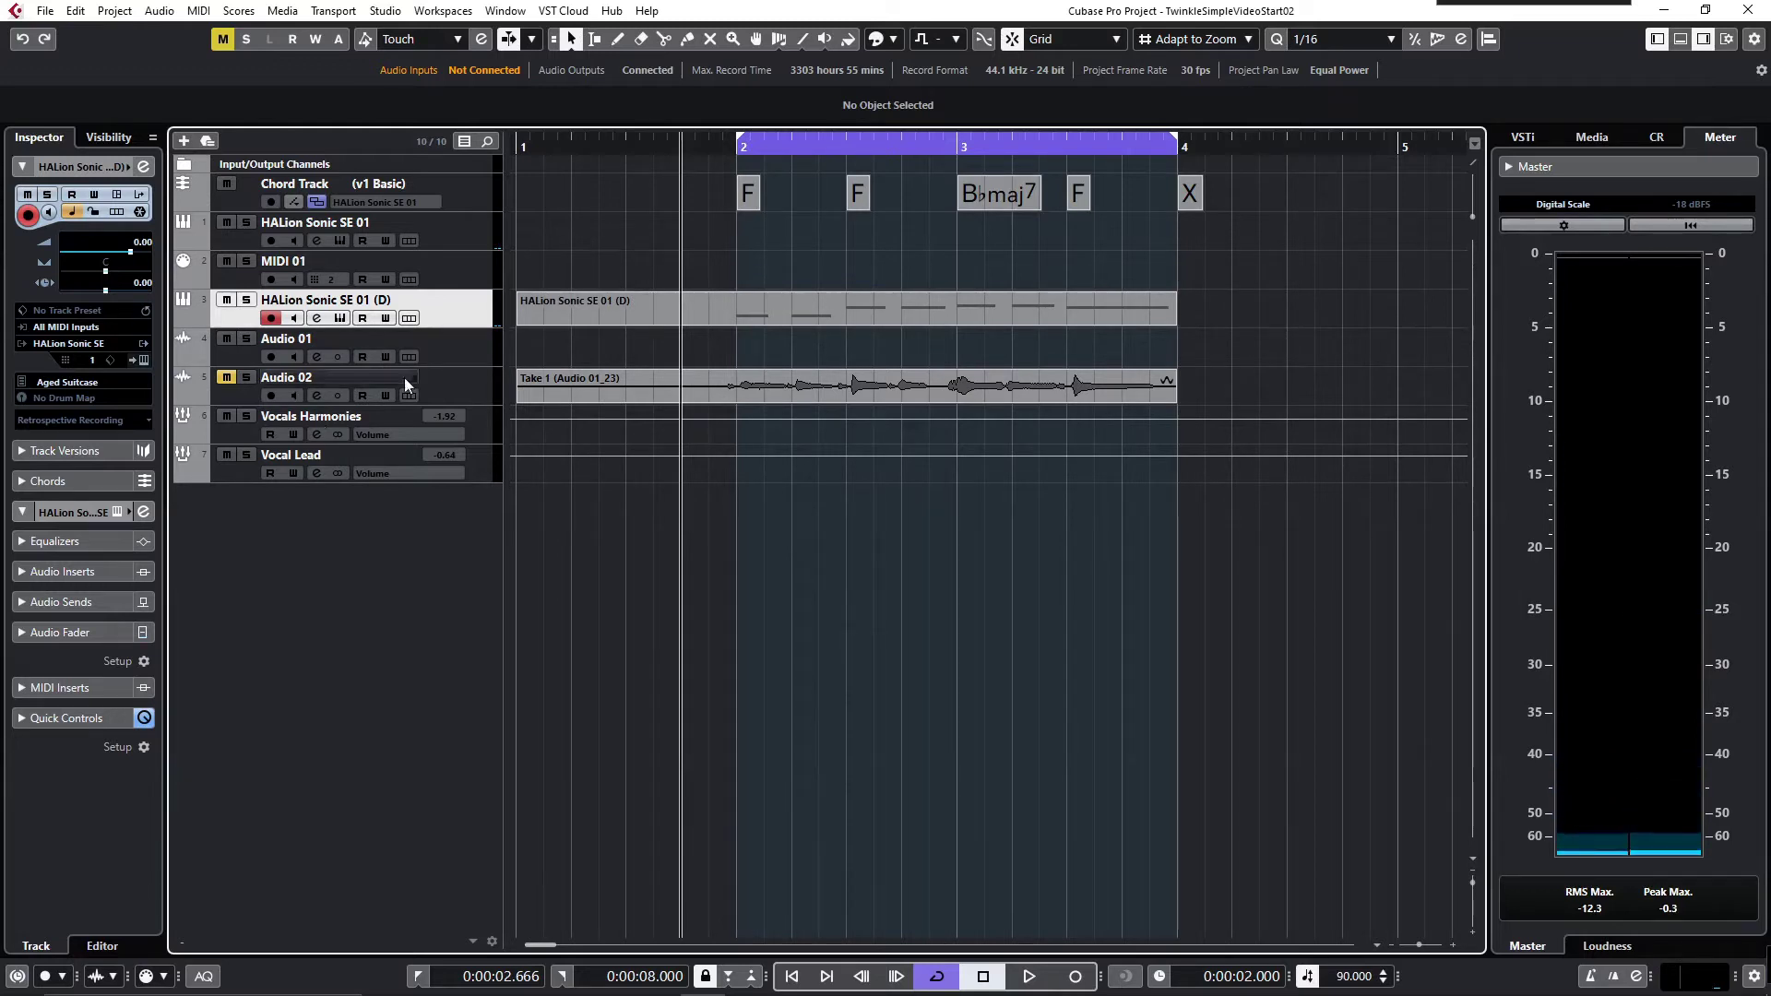
left_click(226, 378)
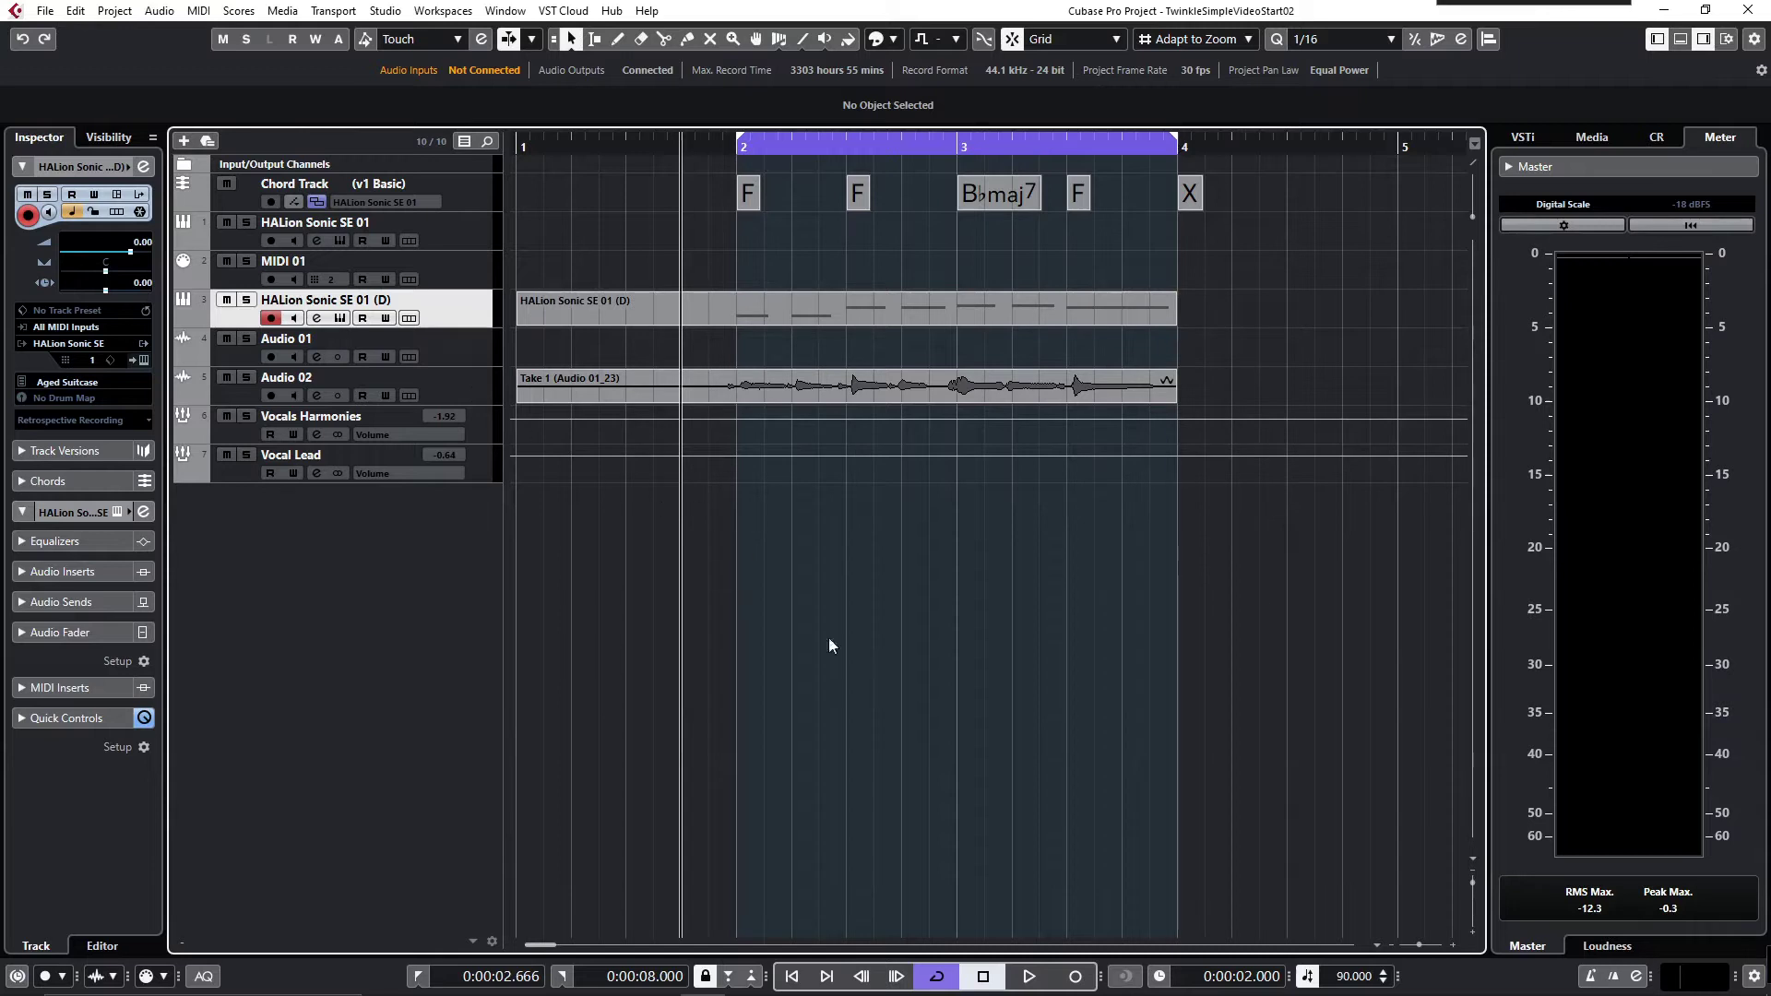
left_click(1030, 976)
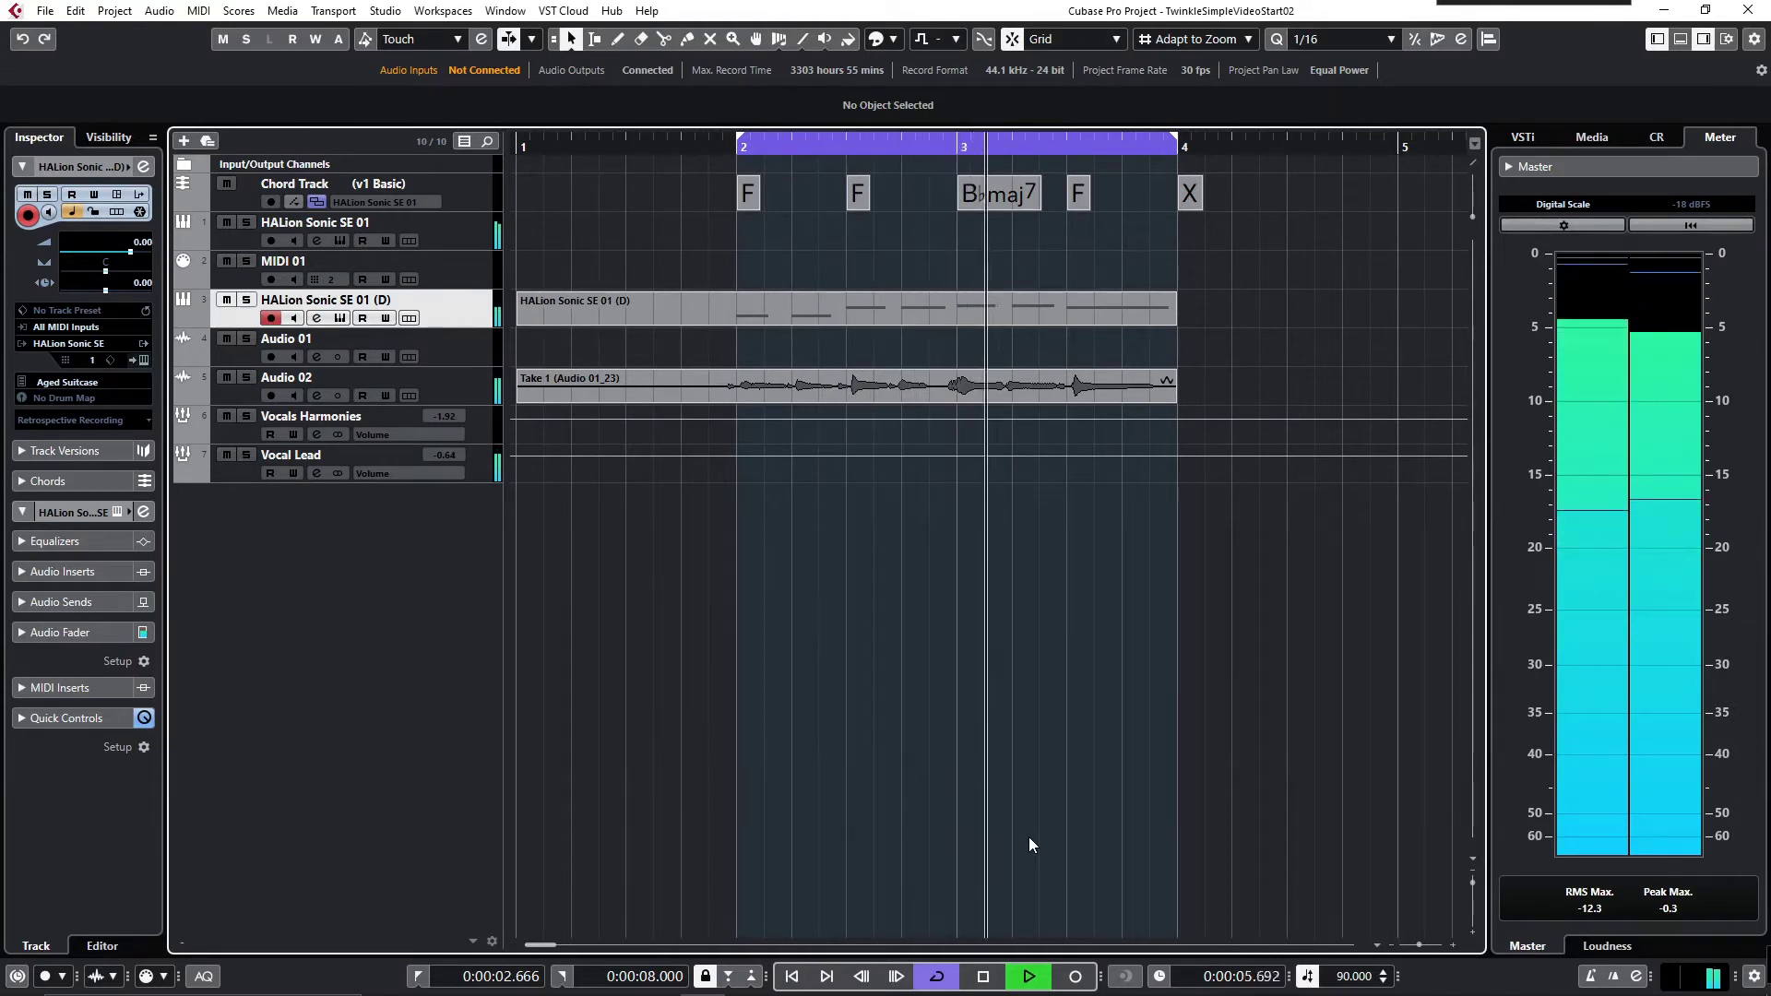
left_click(983, 980)
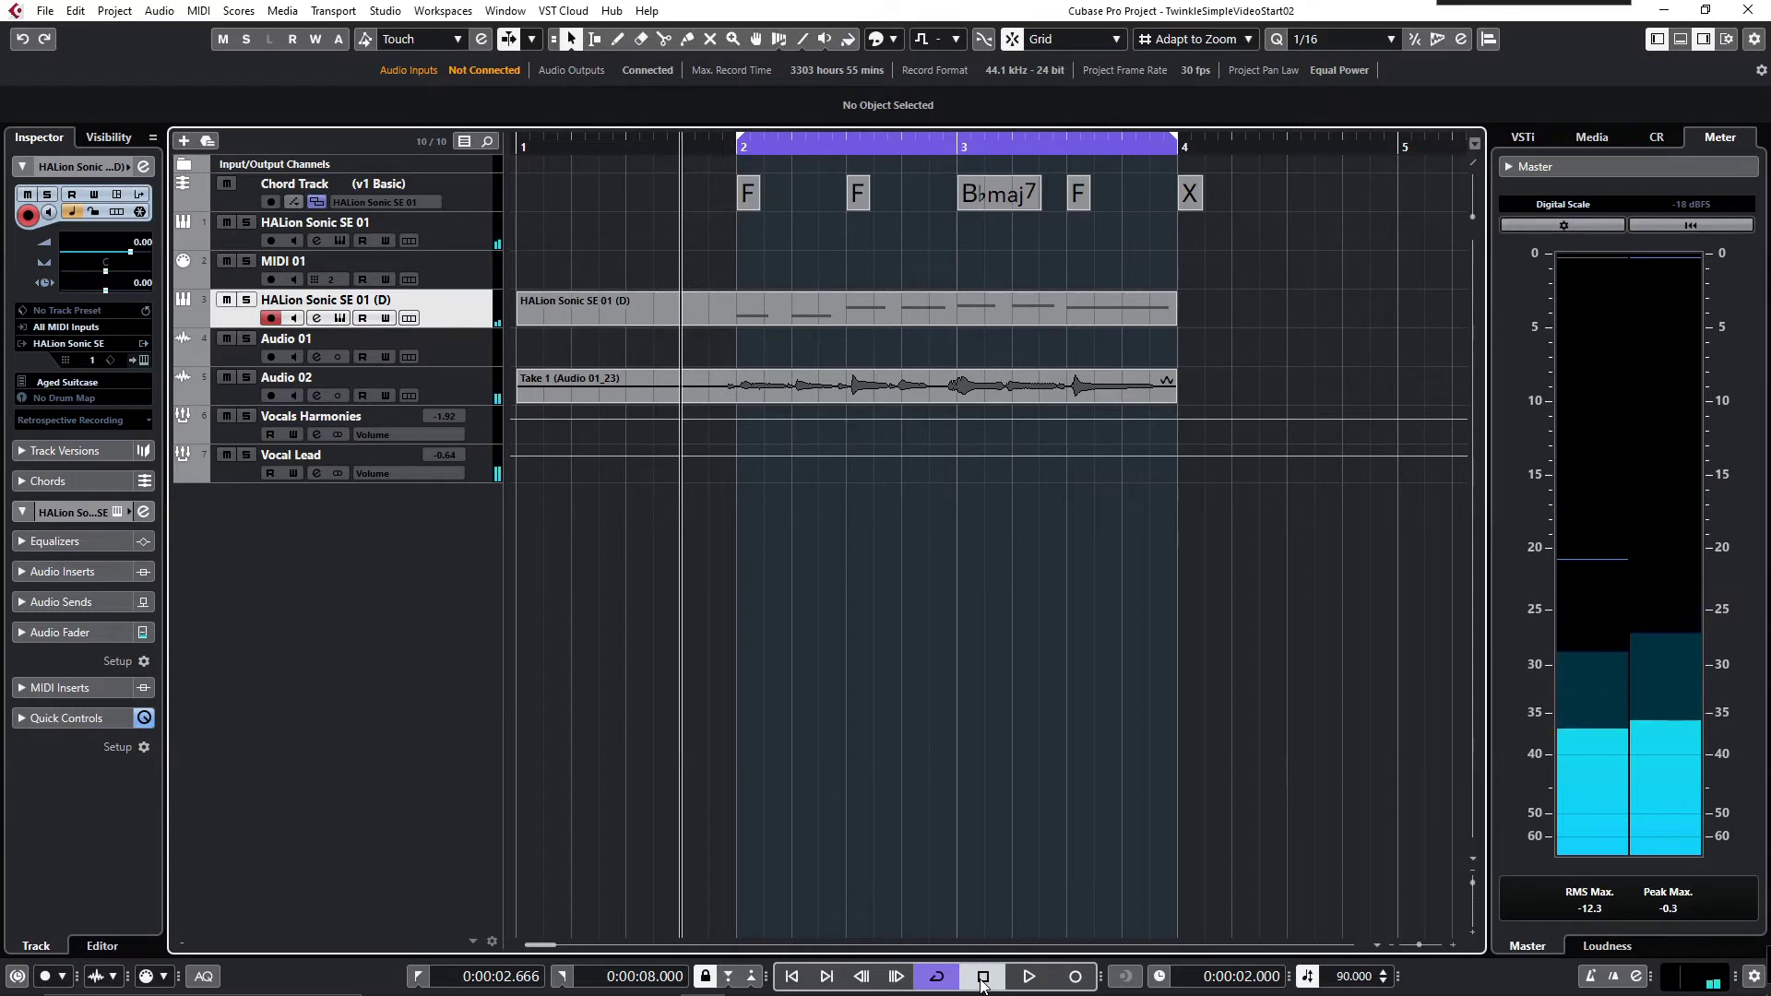
Select the Take 1 vocal event on Audio 02 and open Generate Harmony Voices with 4 voices.
left_click(476, 391)
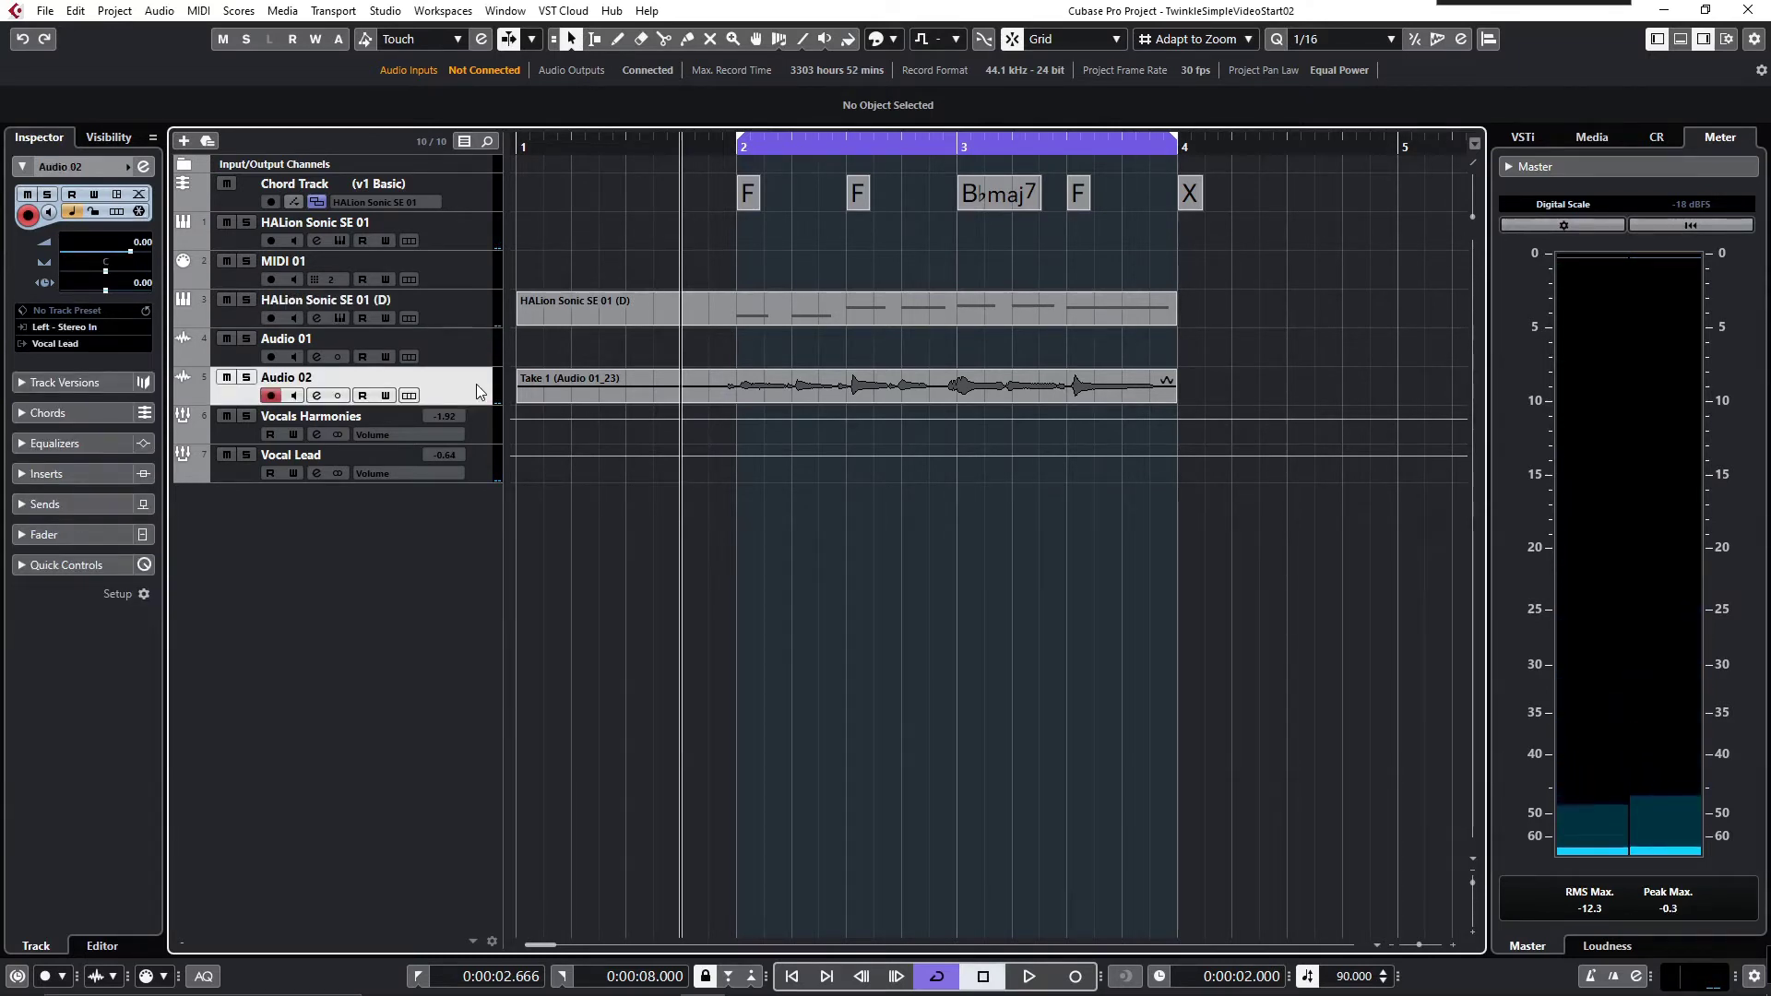
left_click(628, 381)
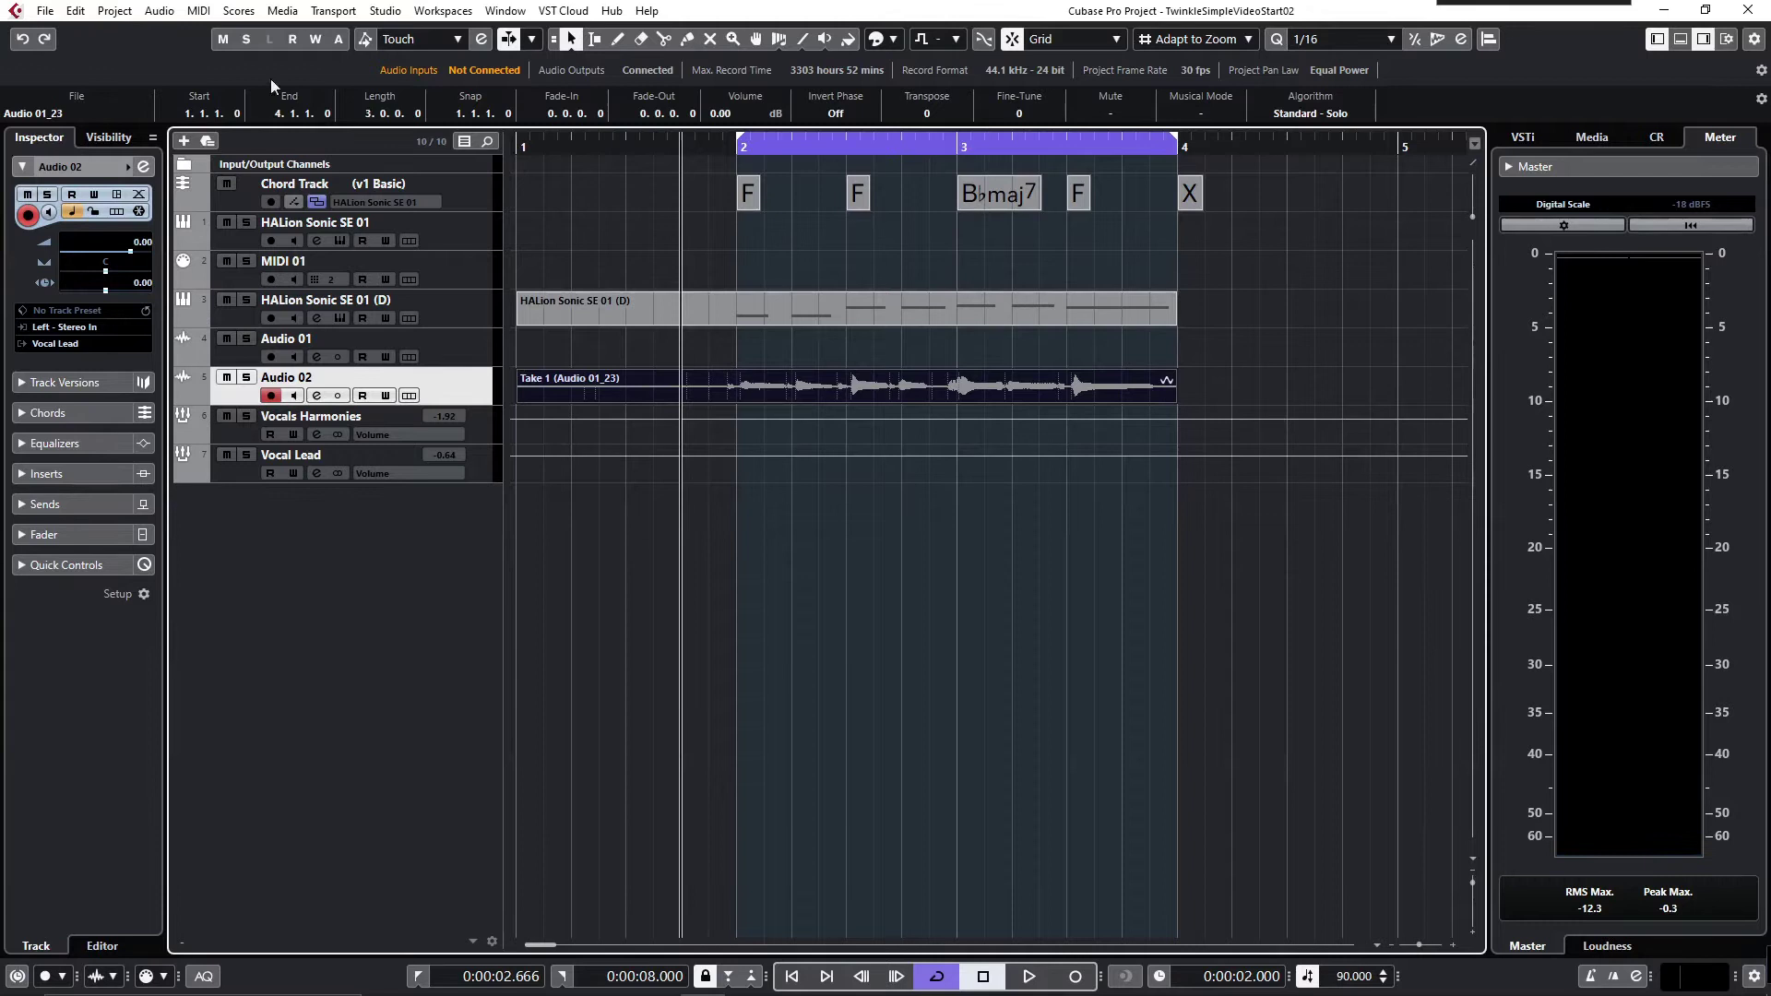
left_click(160, 11)
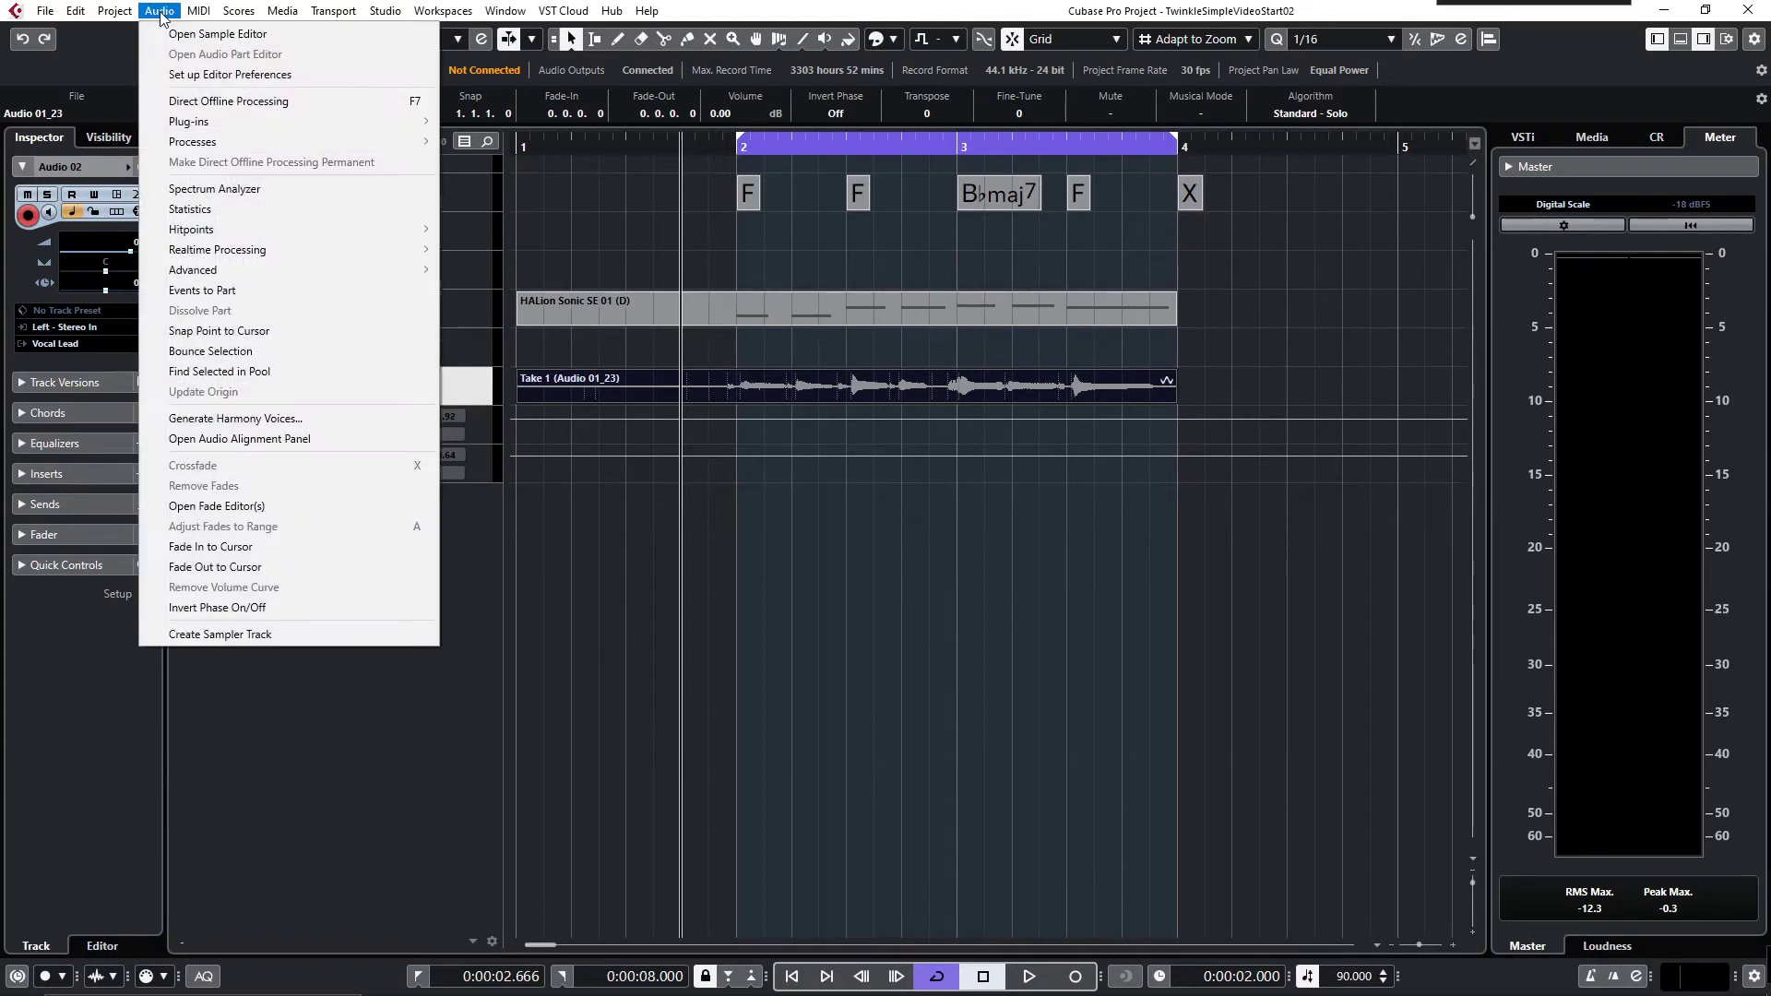
left_click(298, 421)
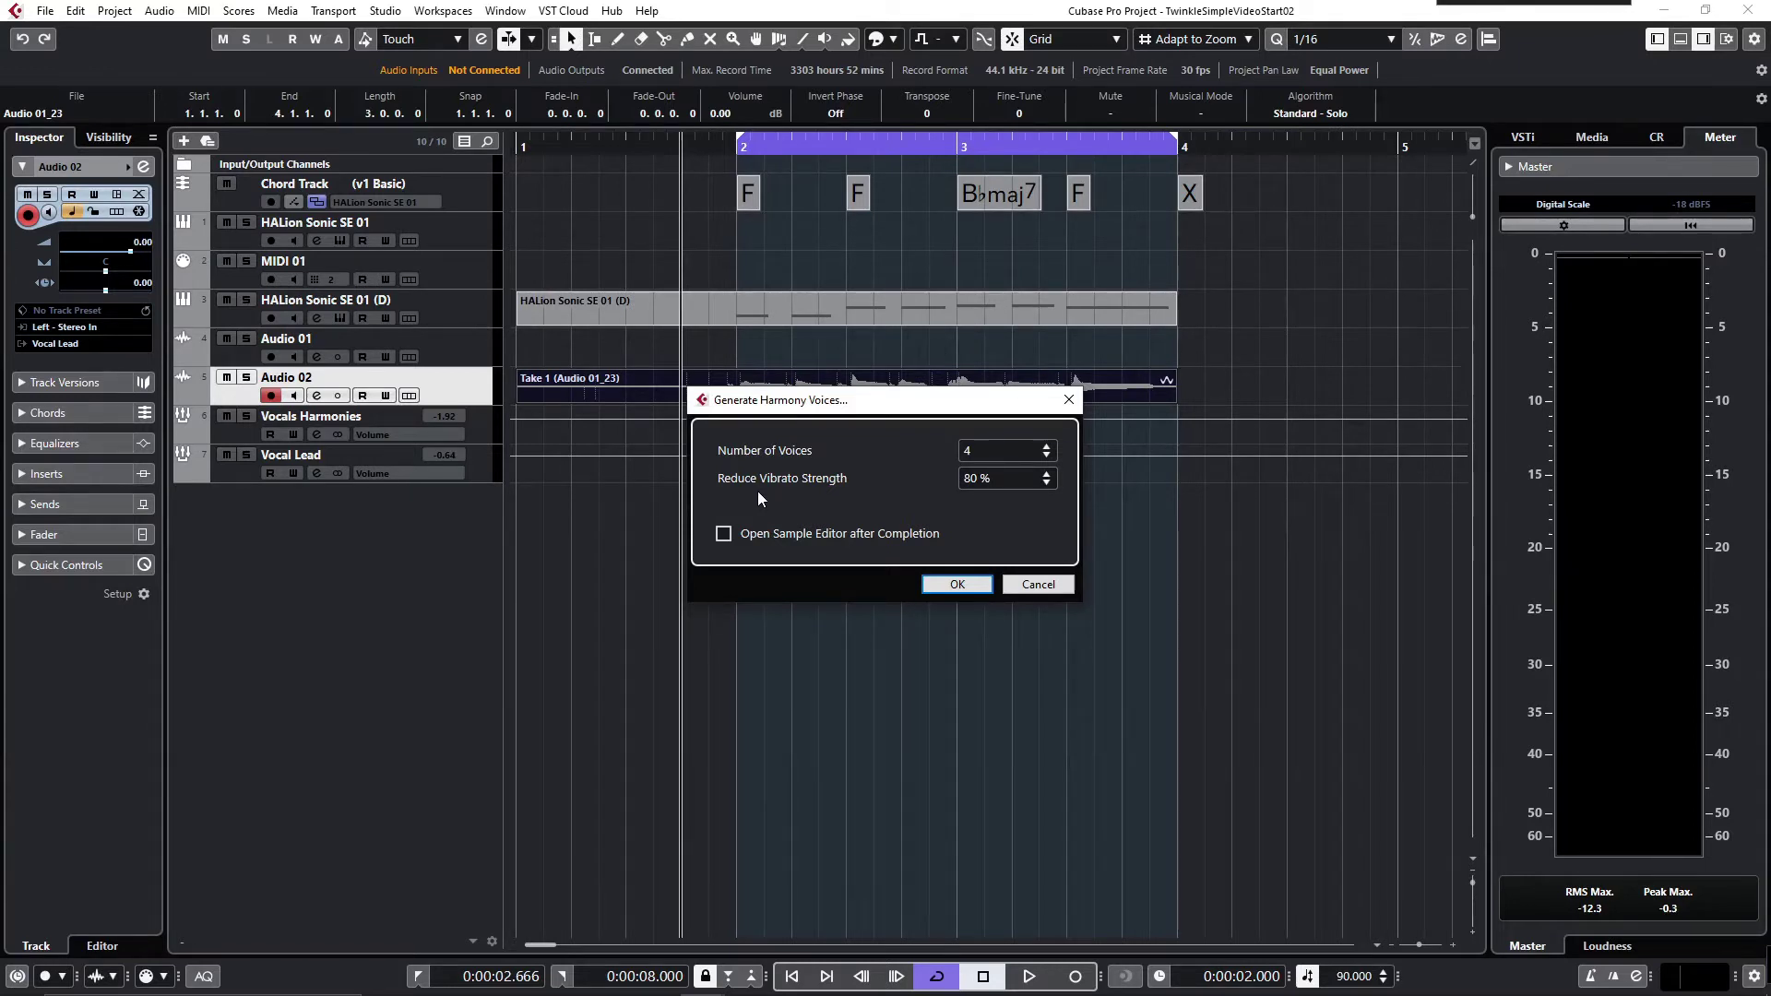
Generate the four harmony voices, then mute the HALion Sonic SE 01 and chord tracks.
left_click(952, 586)
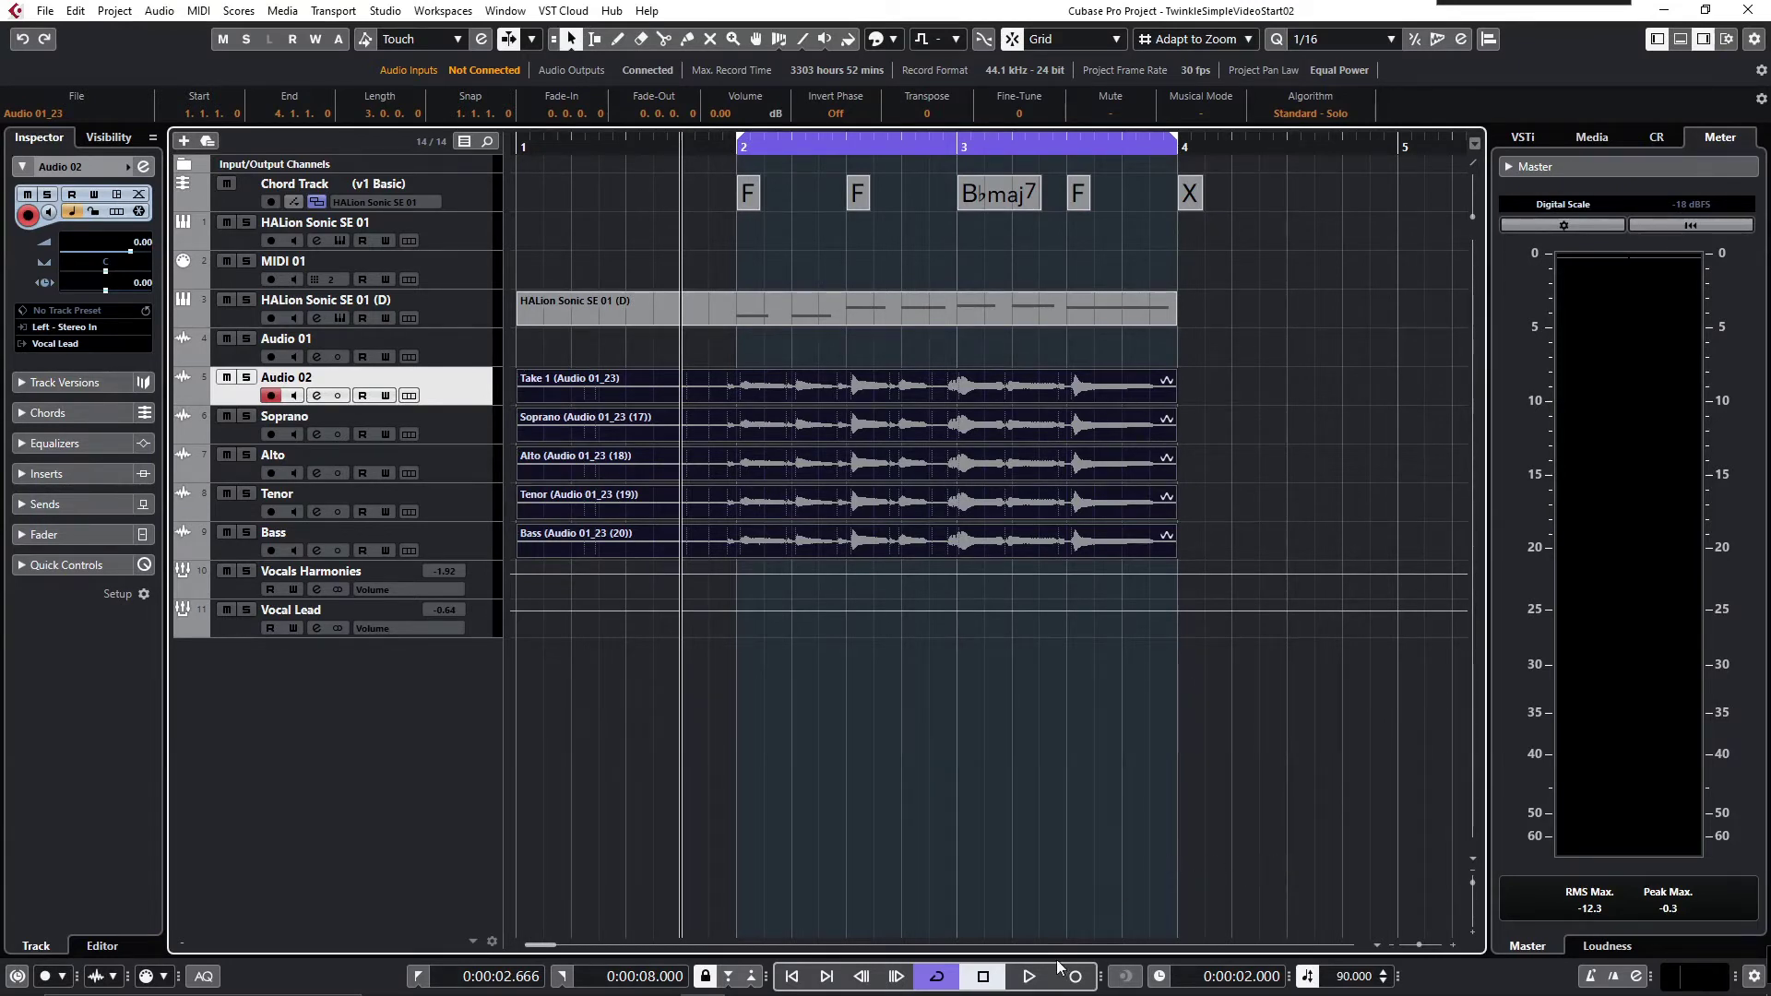
left_click(228, 301)
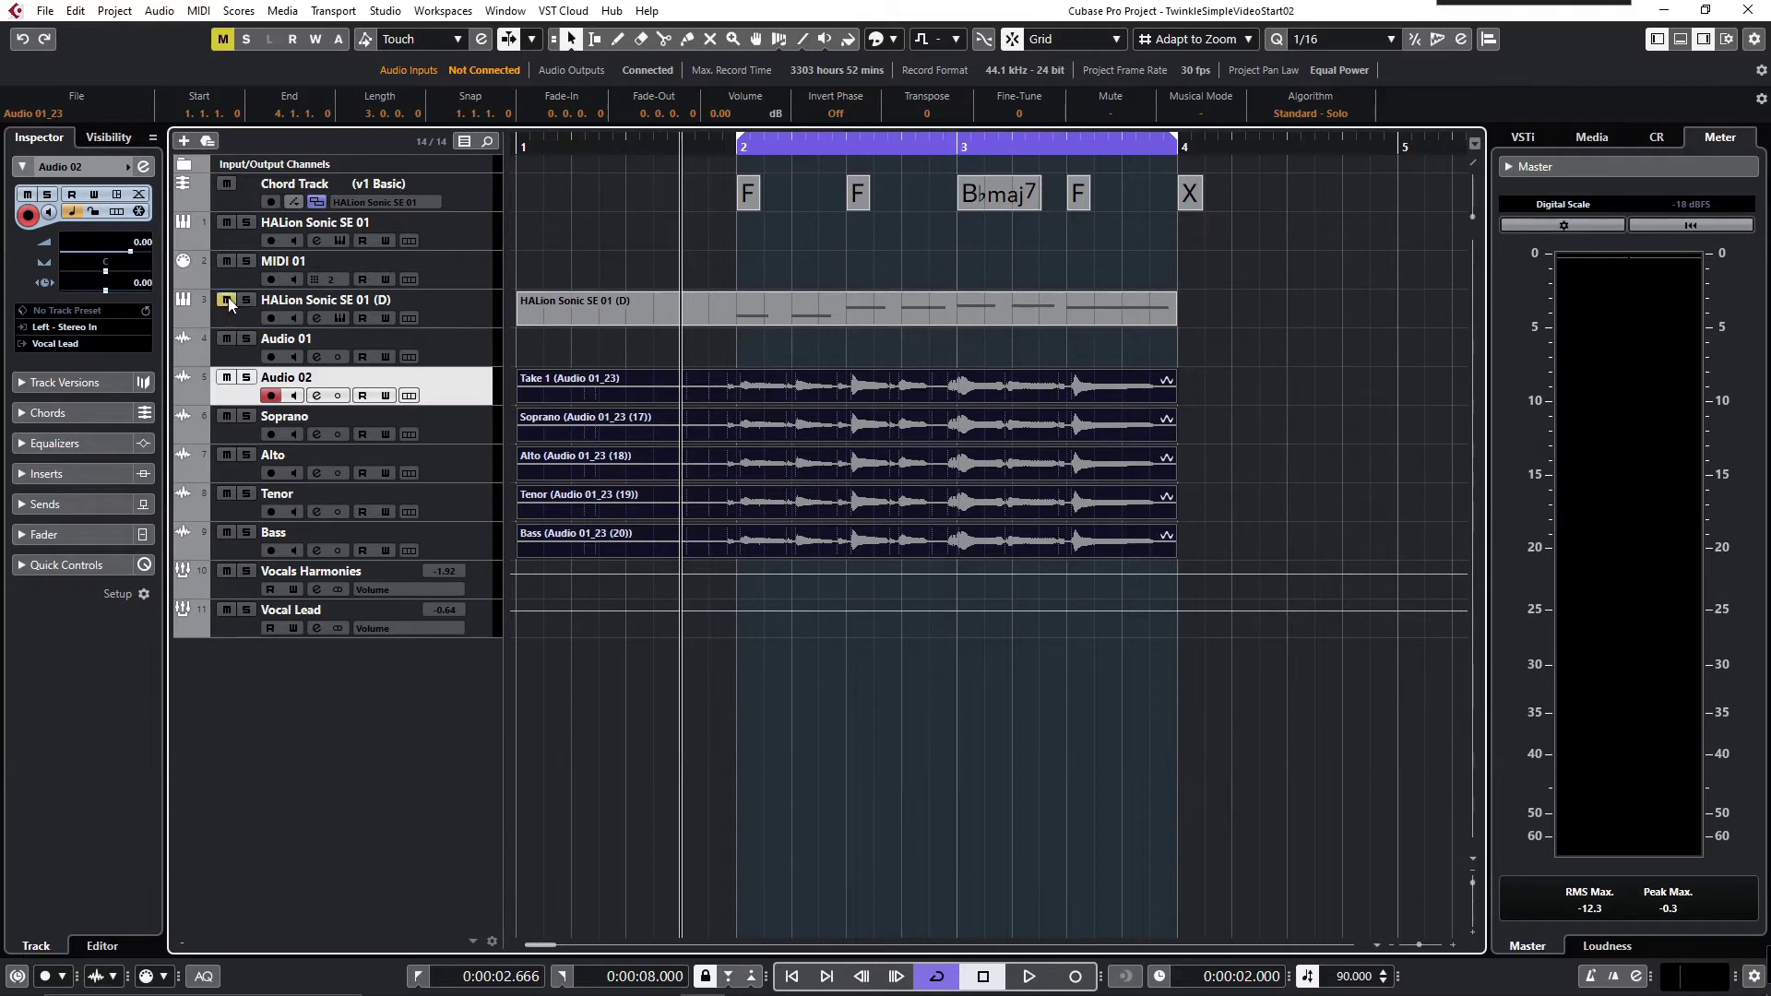
left_click(228, 186)
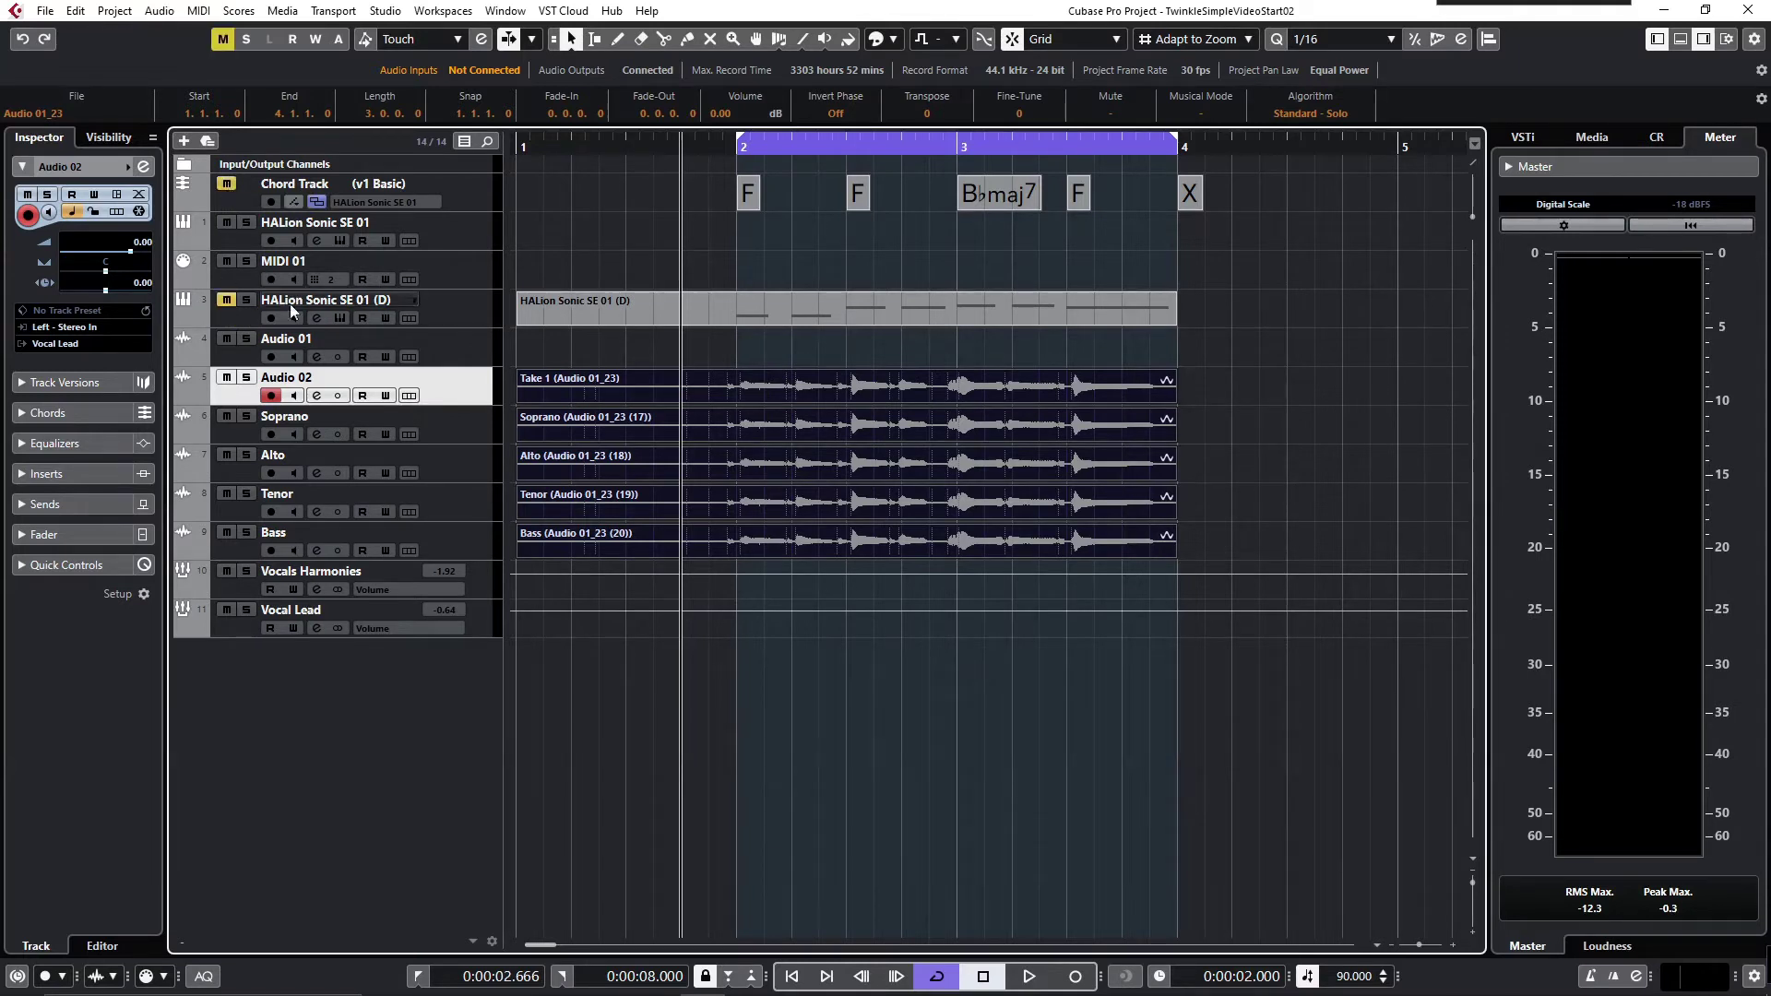
Audition the new harmony voices, then deselect all events.
left_click(1029, 977)
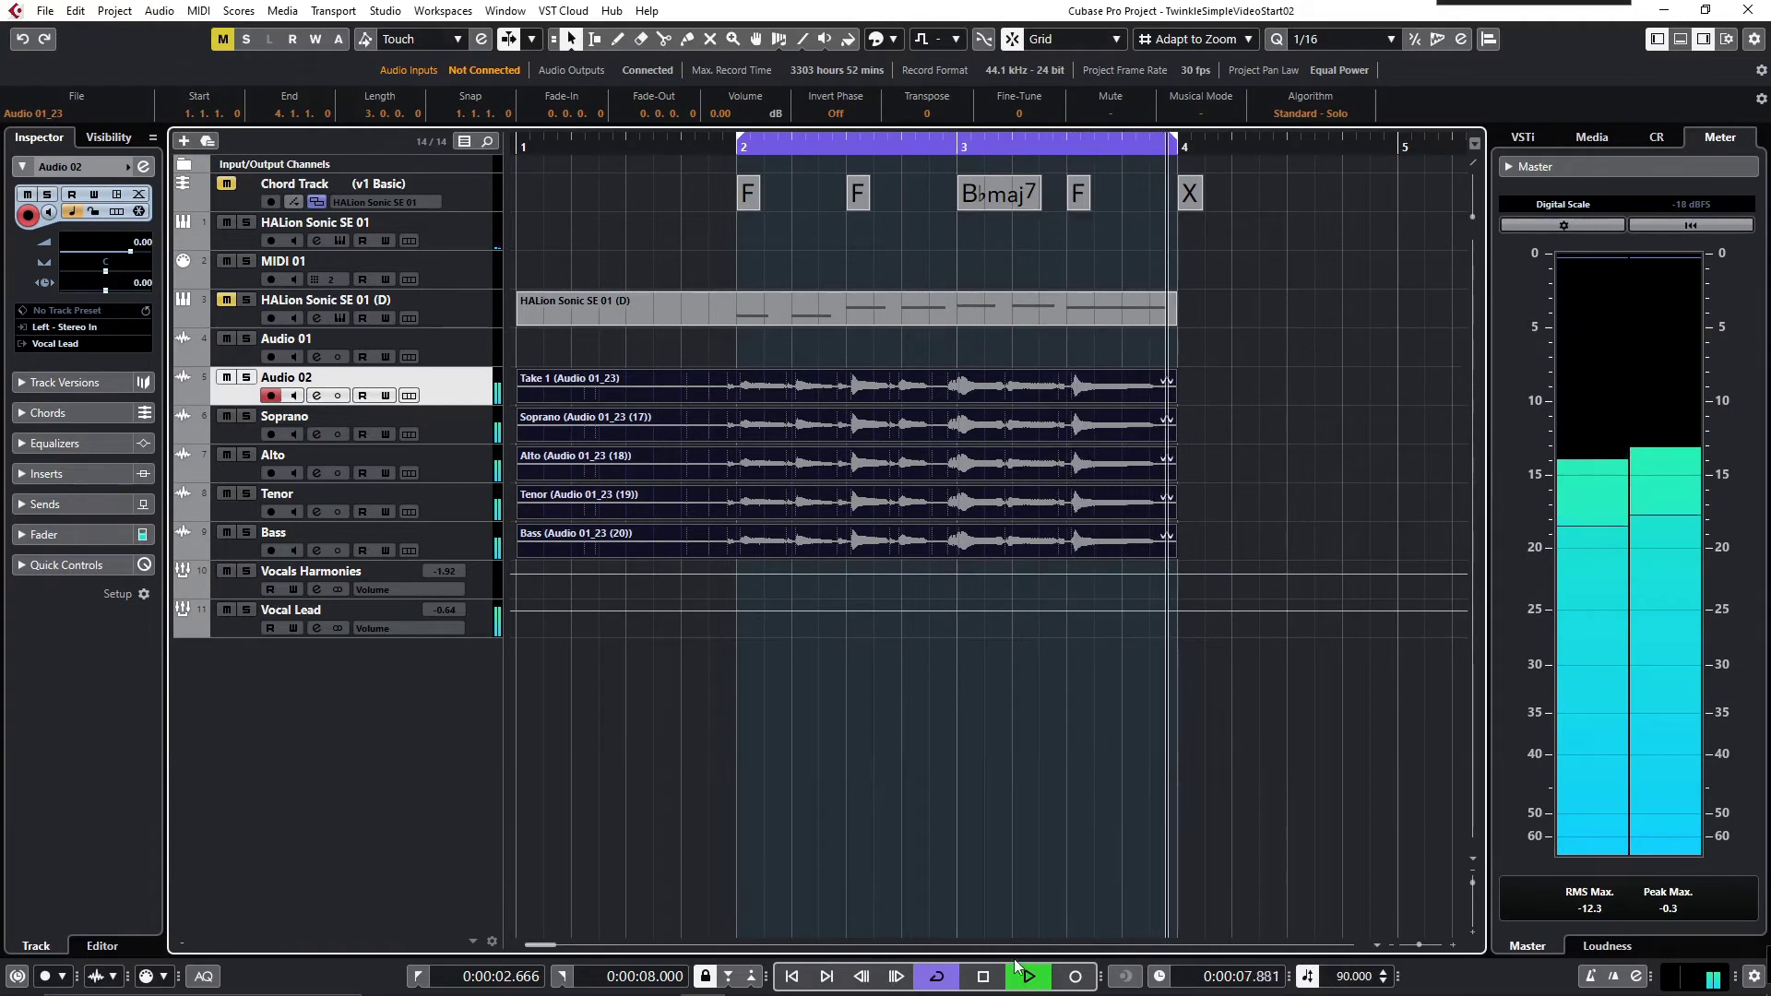
left_click(983, 977)
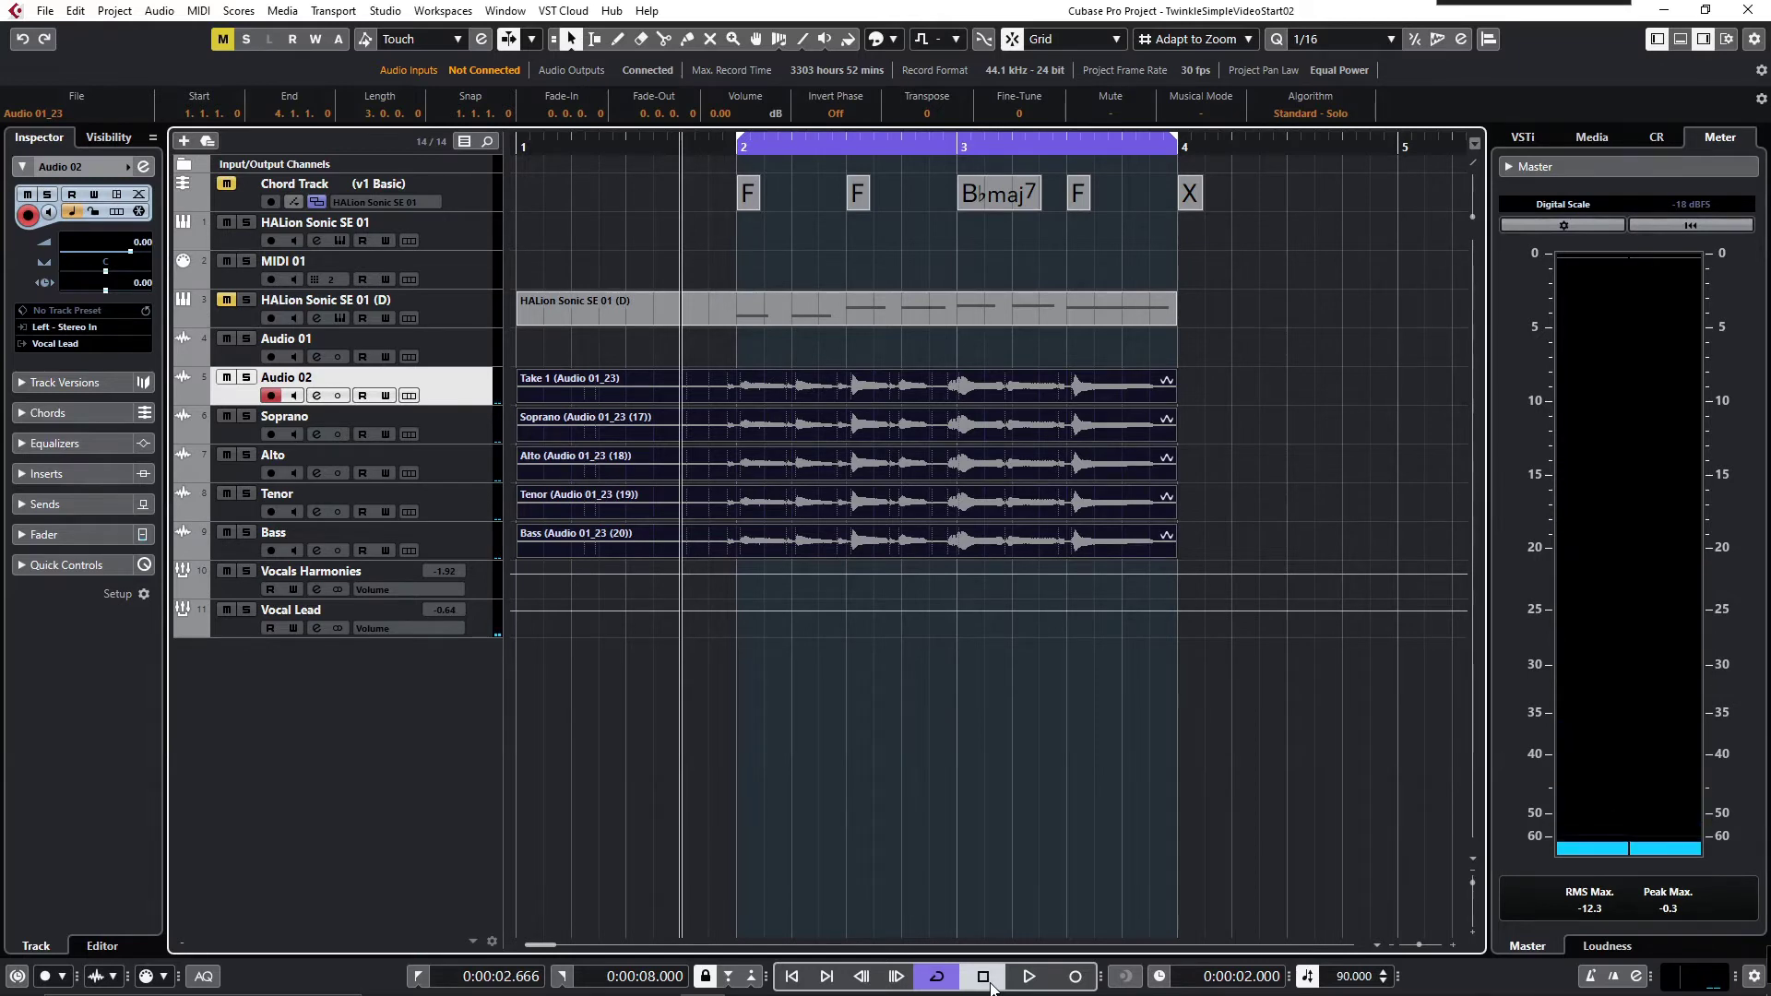
left_click(1238, 503)
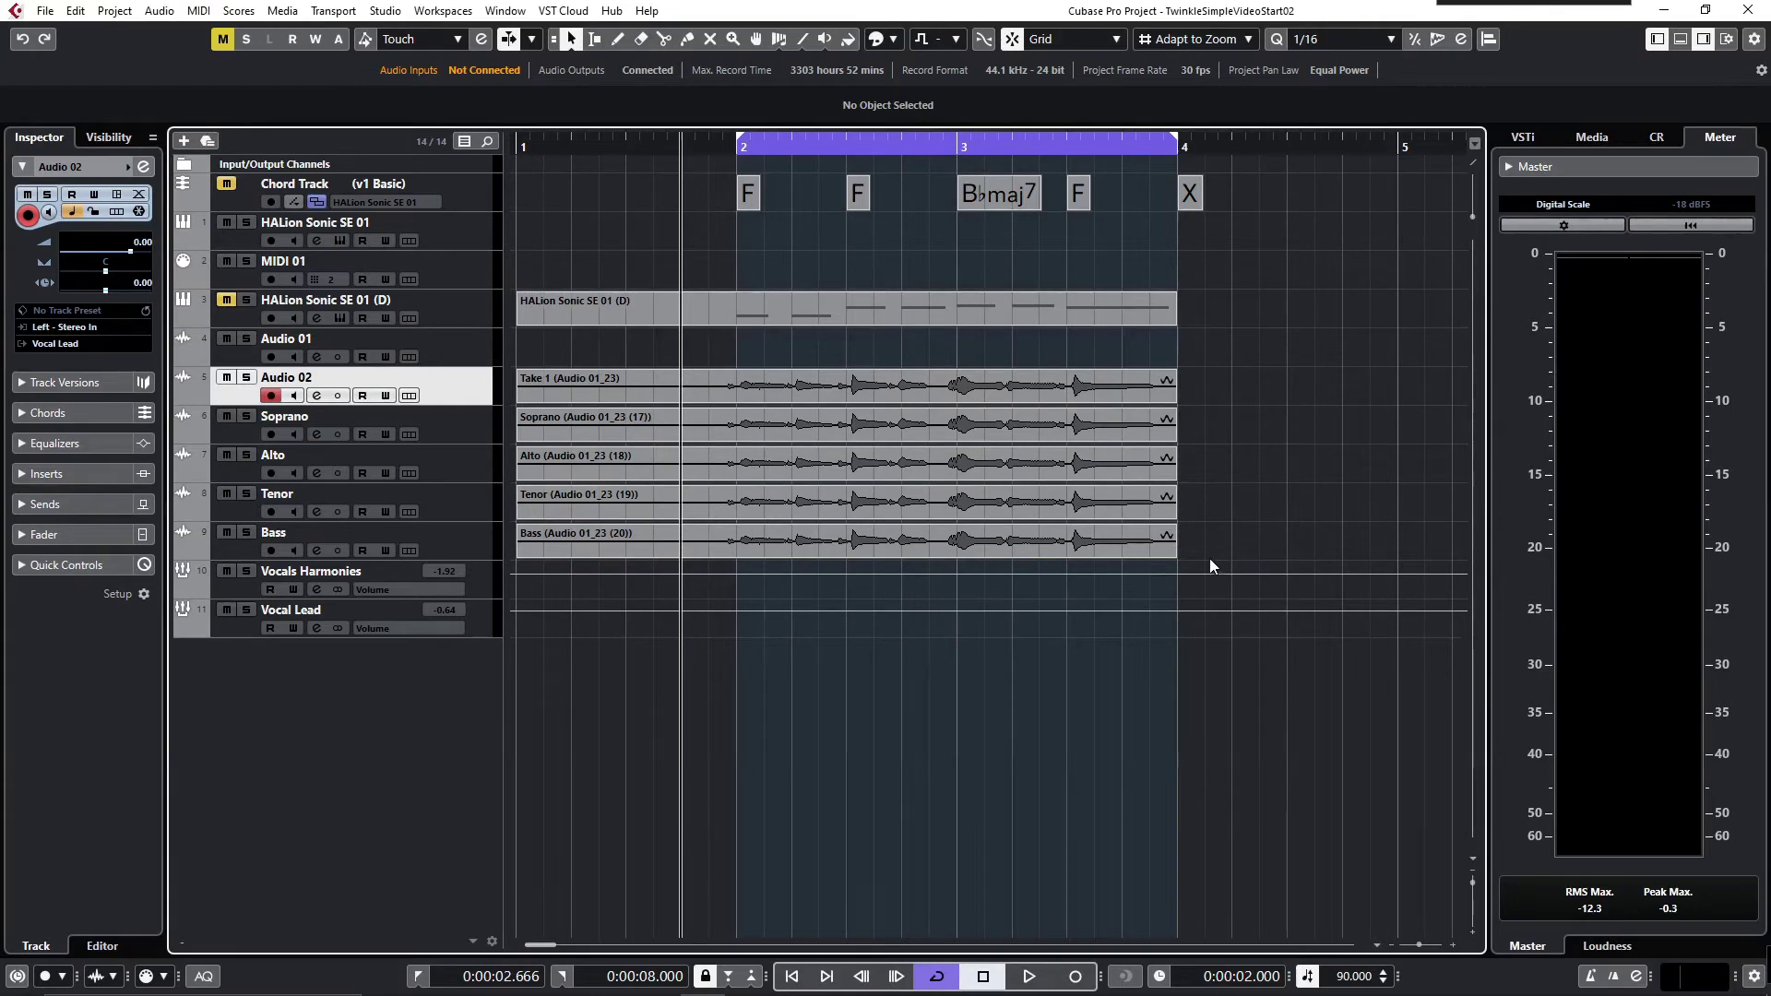
Open the four voice events for pitch editing and copy the chord events onto MIDI 01.
left_click_drag(1244, 552, 1082, 426)
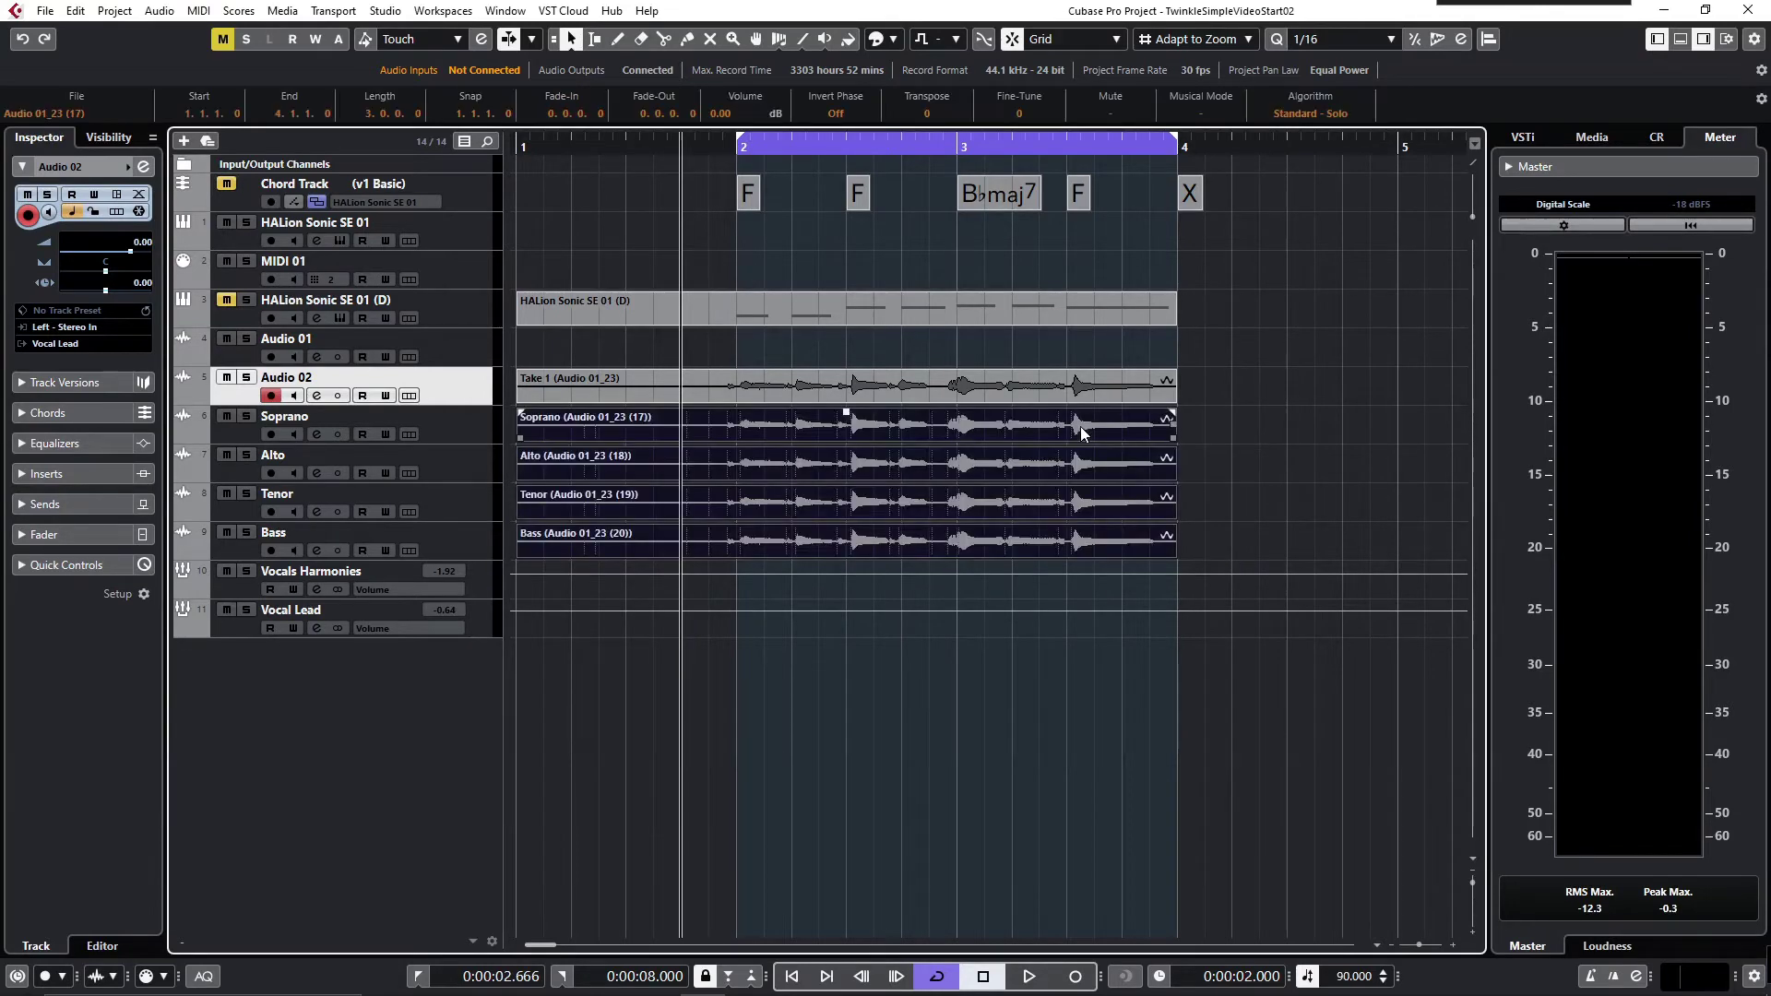
double_click(1120, 422)
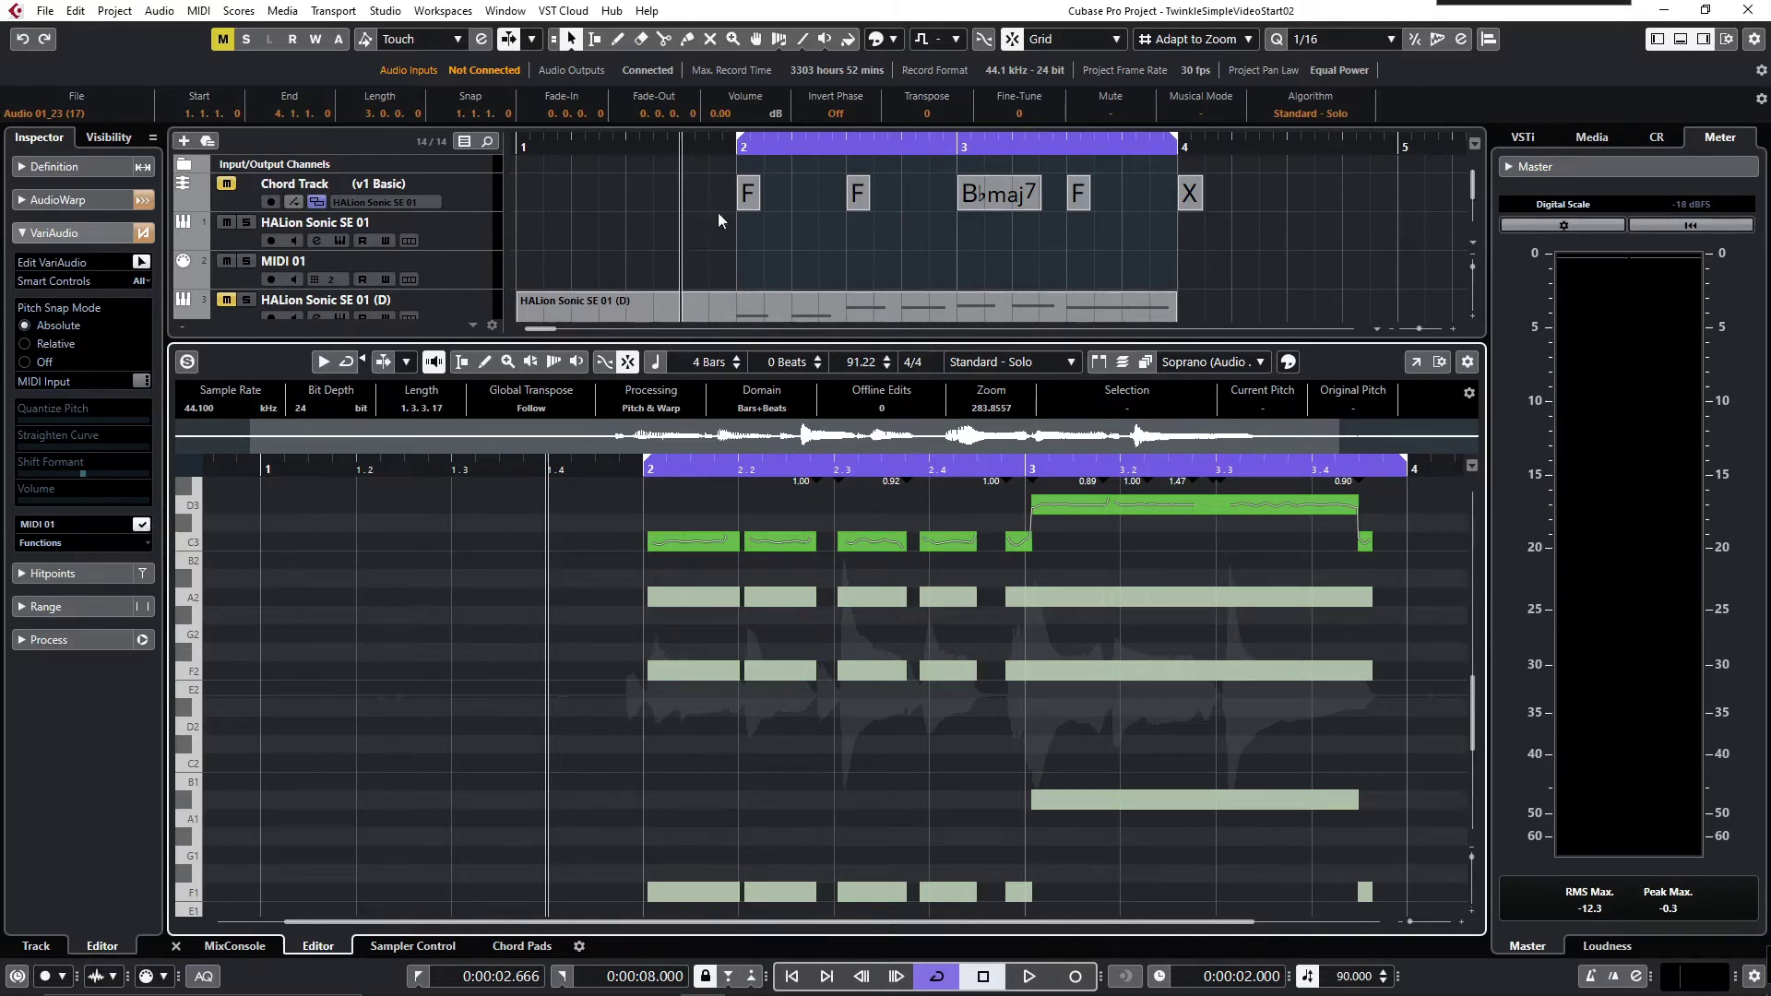
left_click_drag(710, 194, 1098, 224)
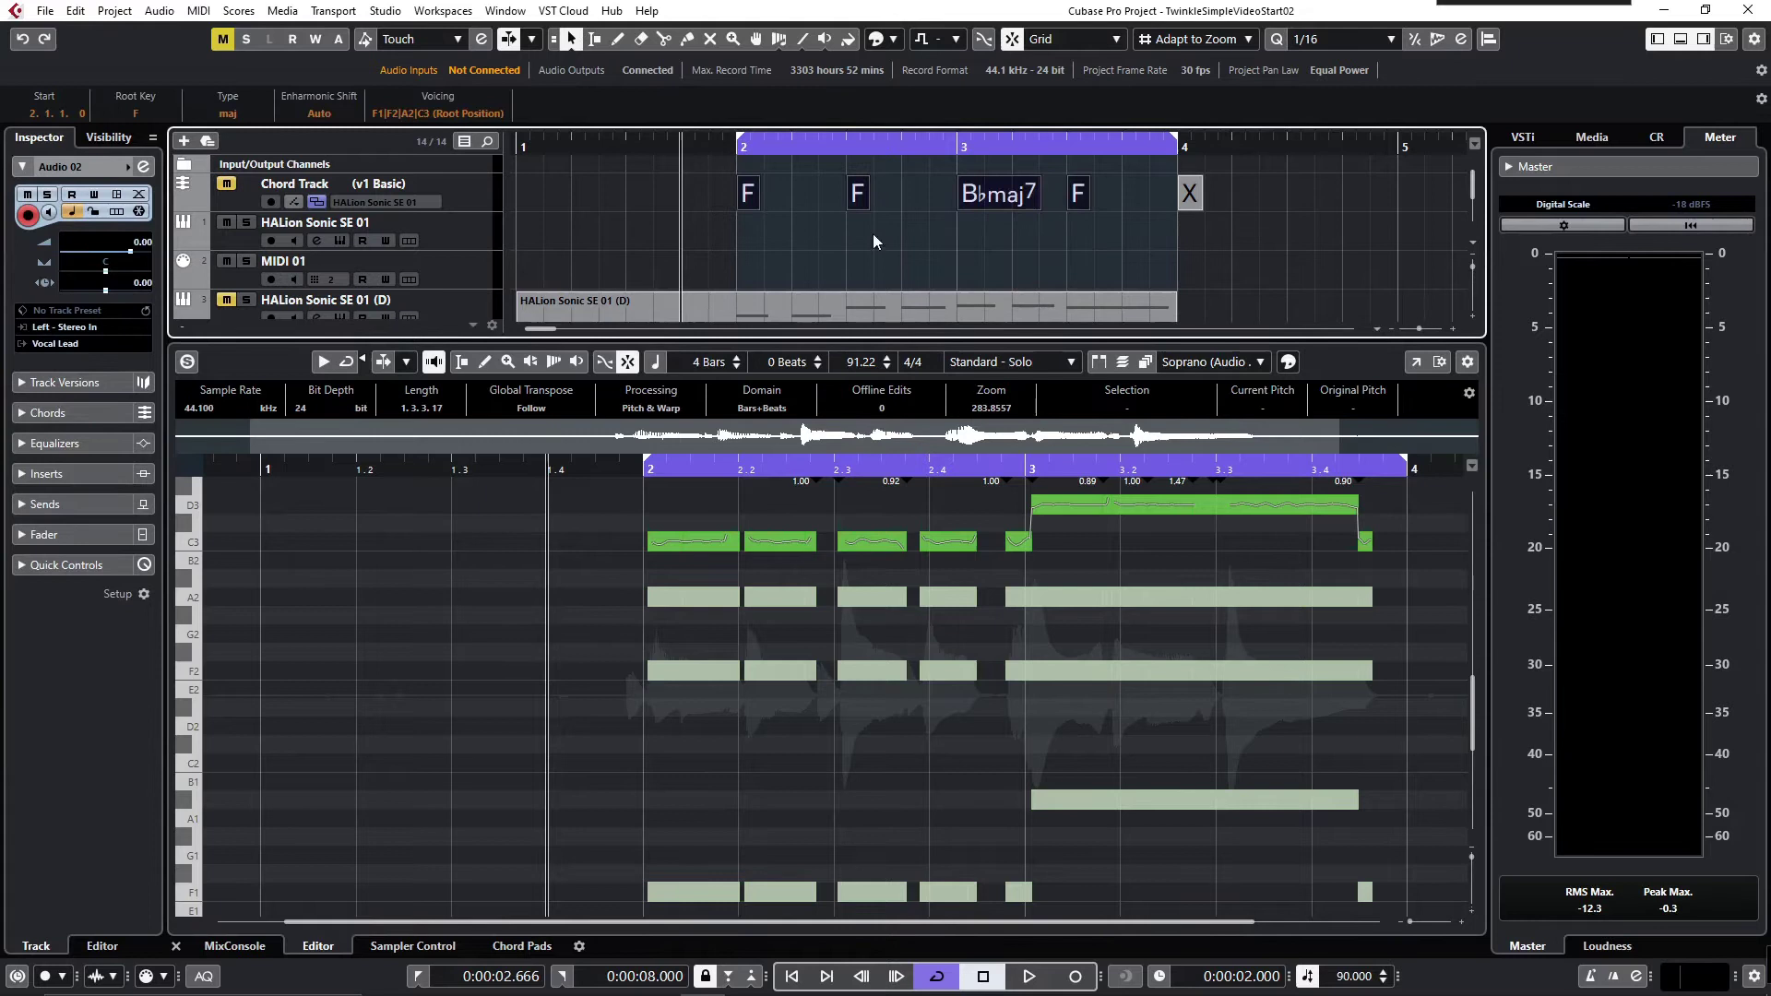
left_click_drag(749, 194, 746, 267)
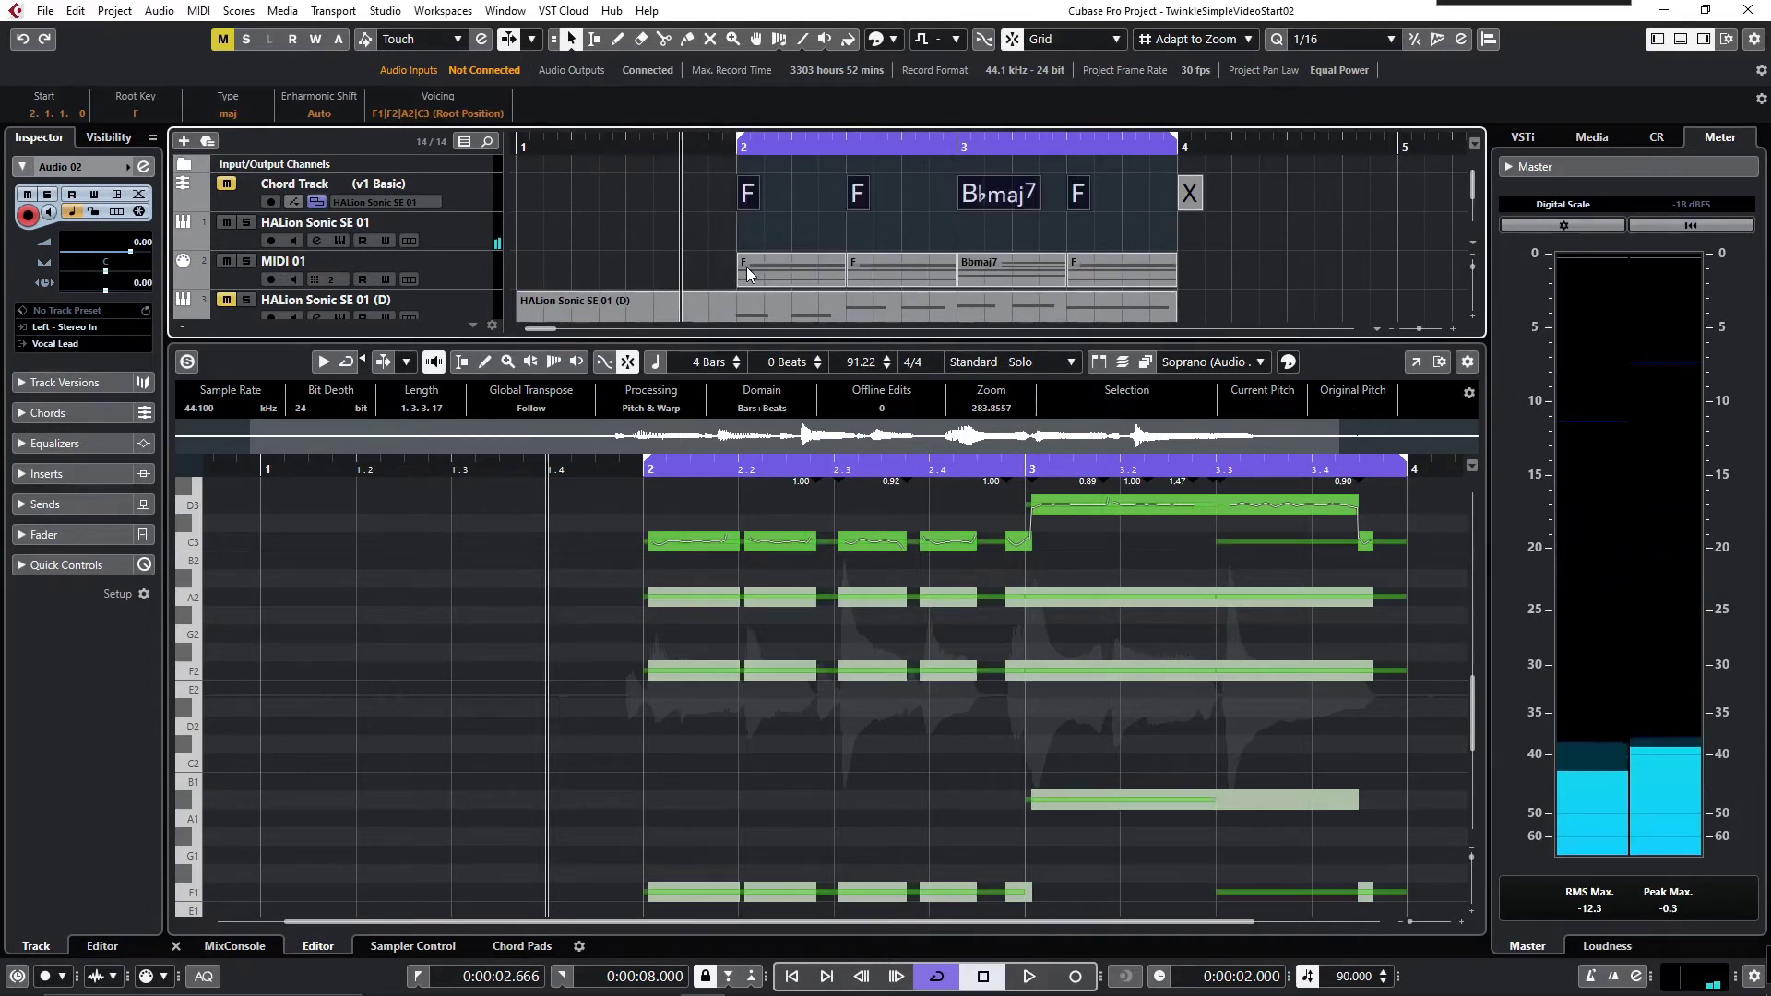
Split the long Soprano D3 note and the low Tenor A#1 note, then audition the loop.
left_click(1227, 515)
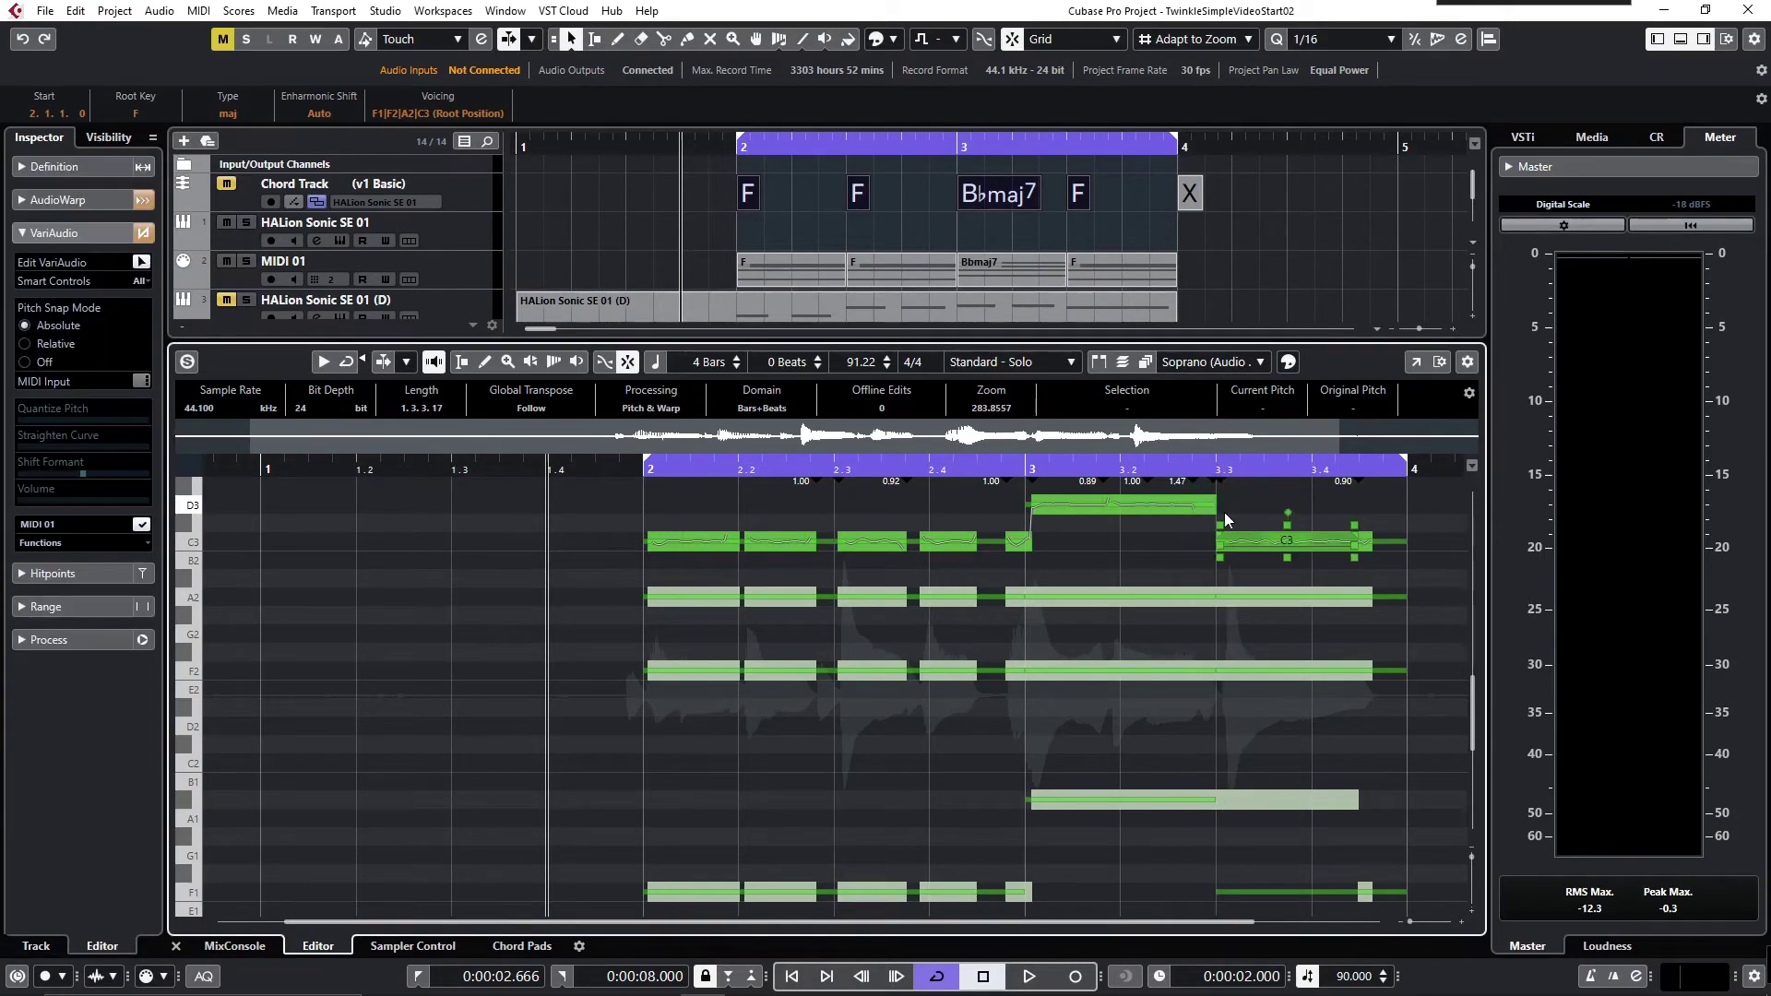
left_click(1224, 605)
left_click(1232, 671)
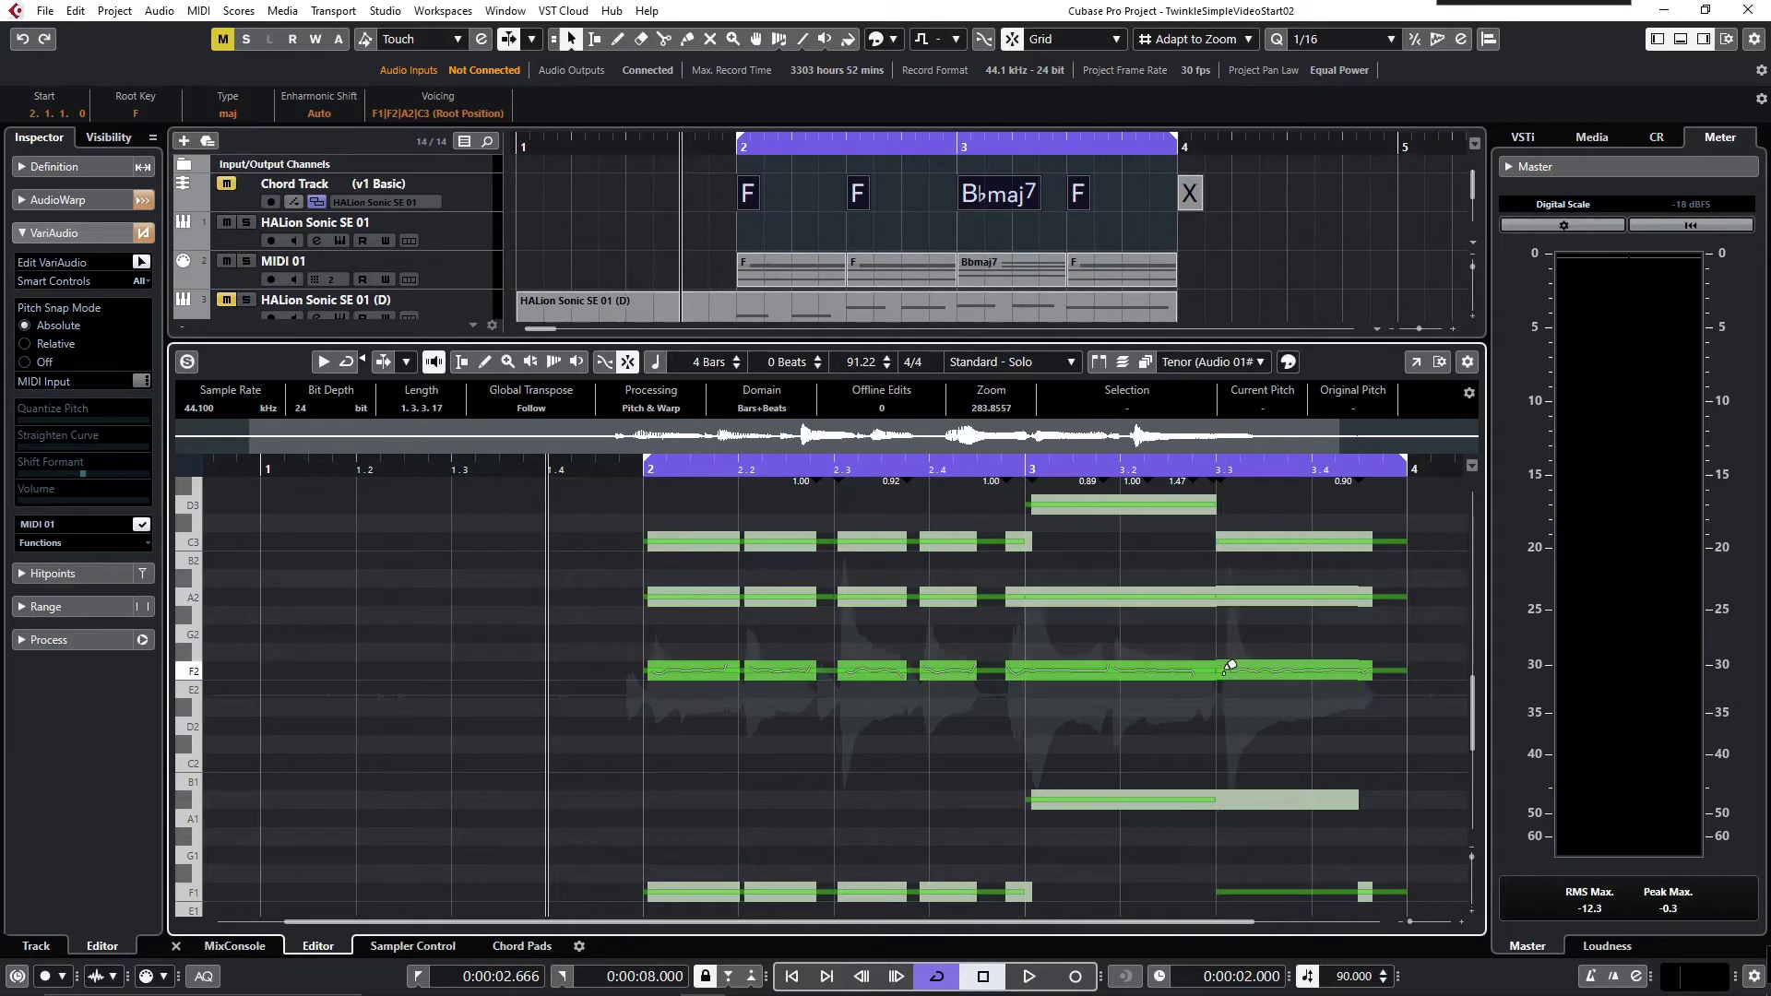
left_click(1234, 794)
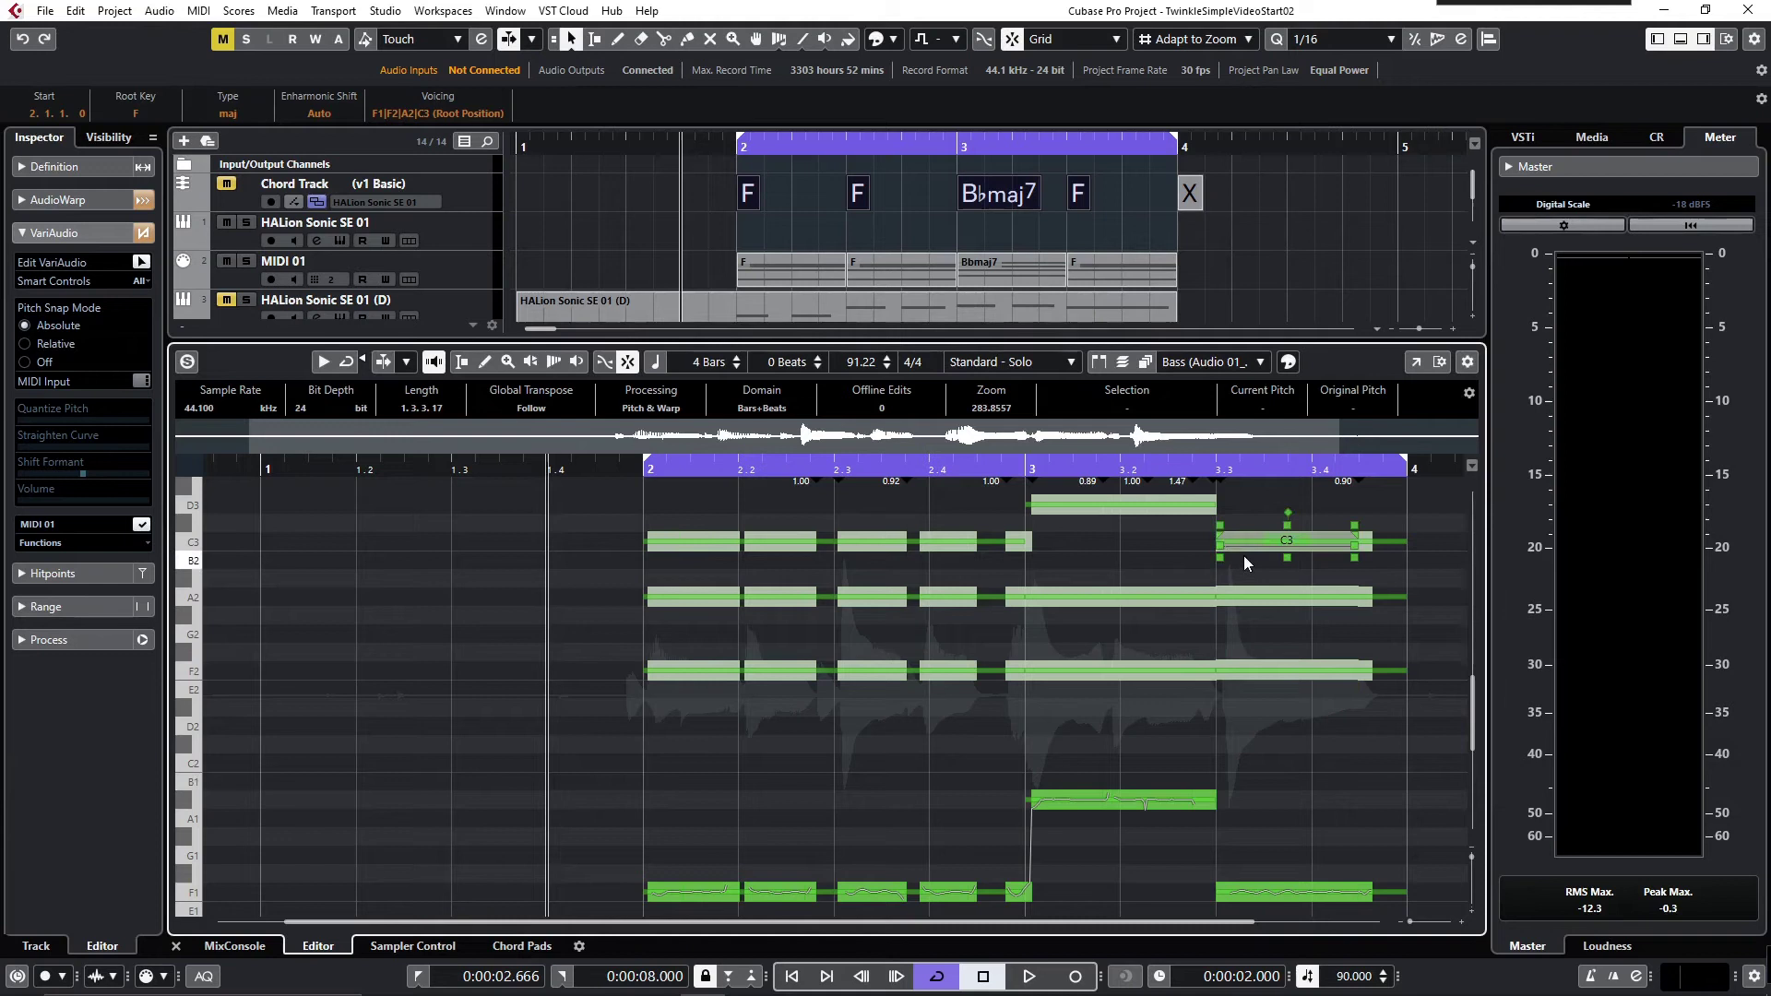
left_click(1031, 981)
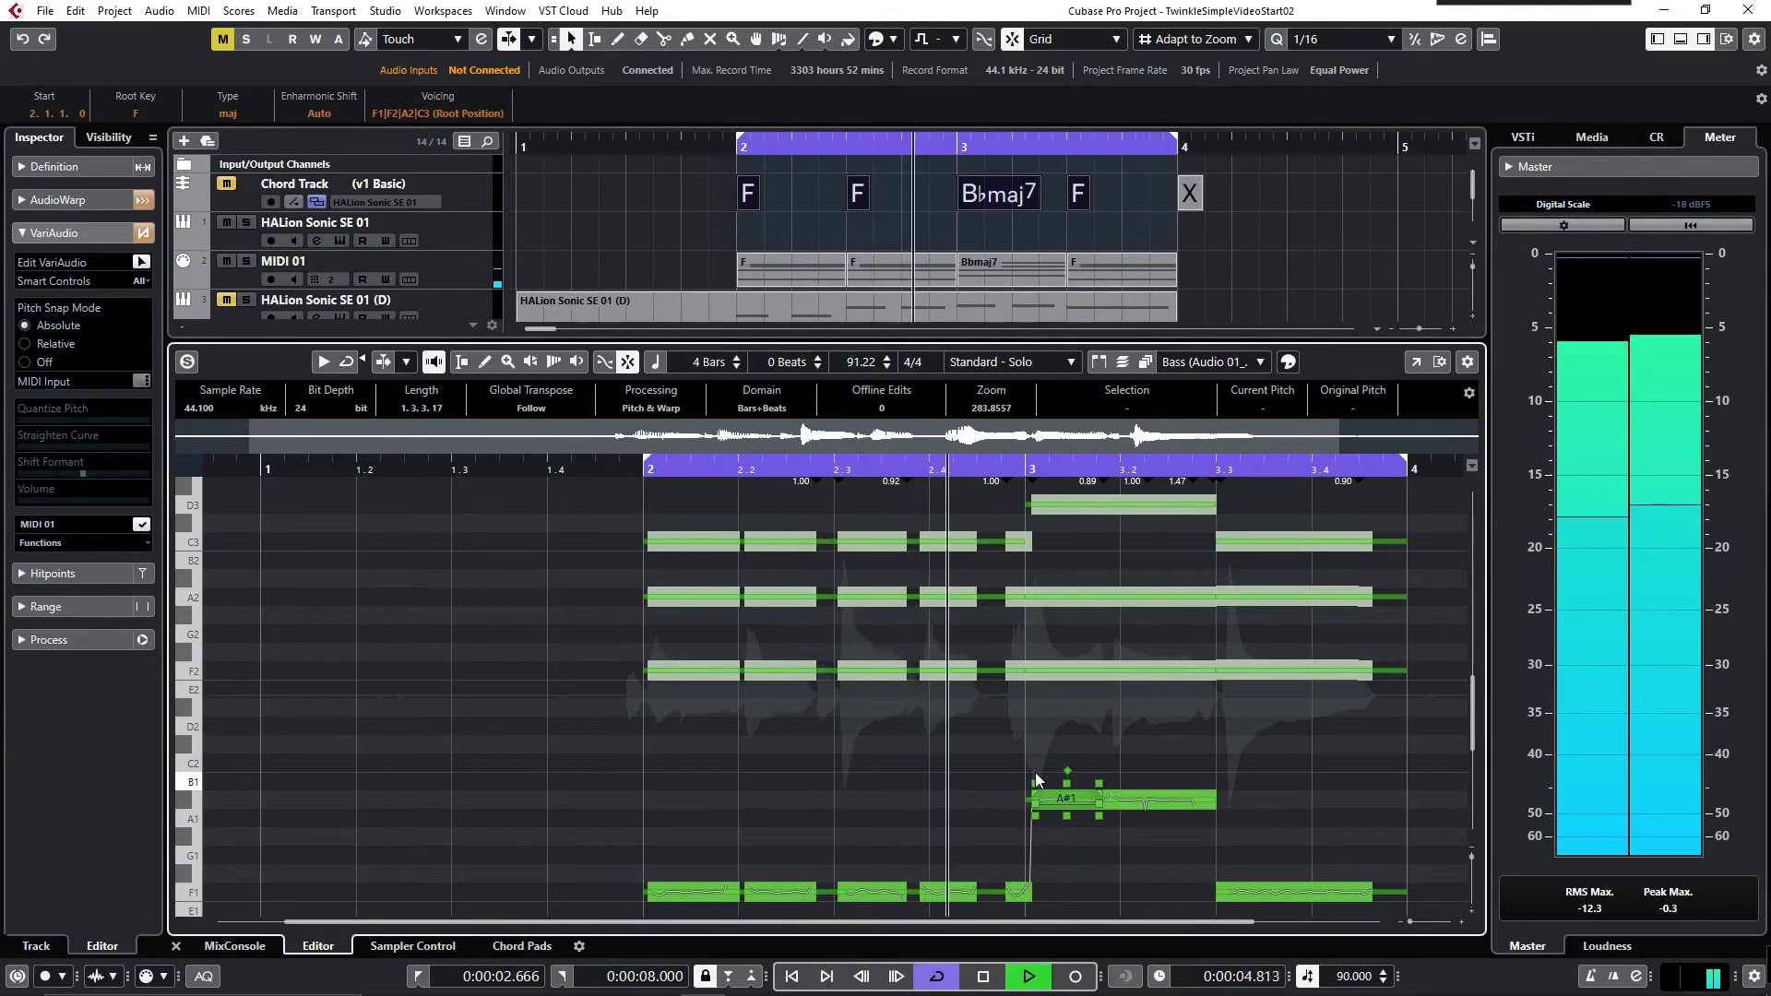
left_click(986, 977)
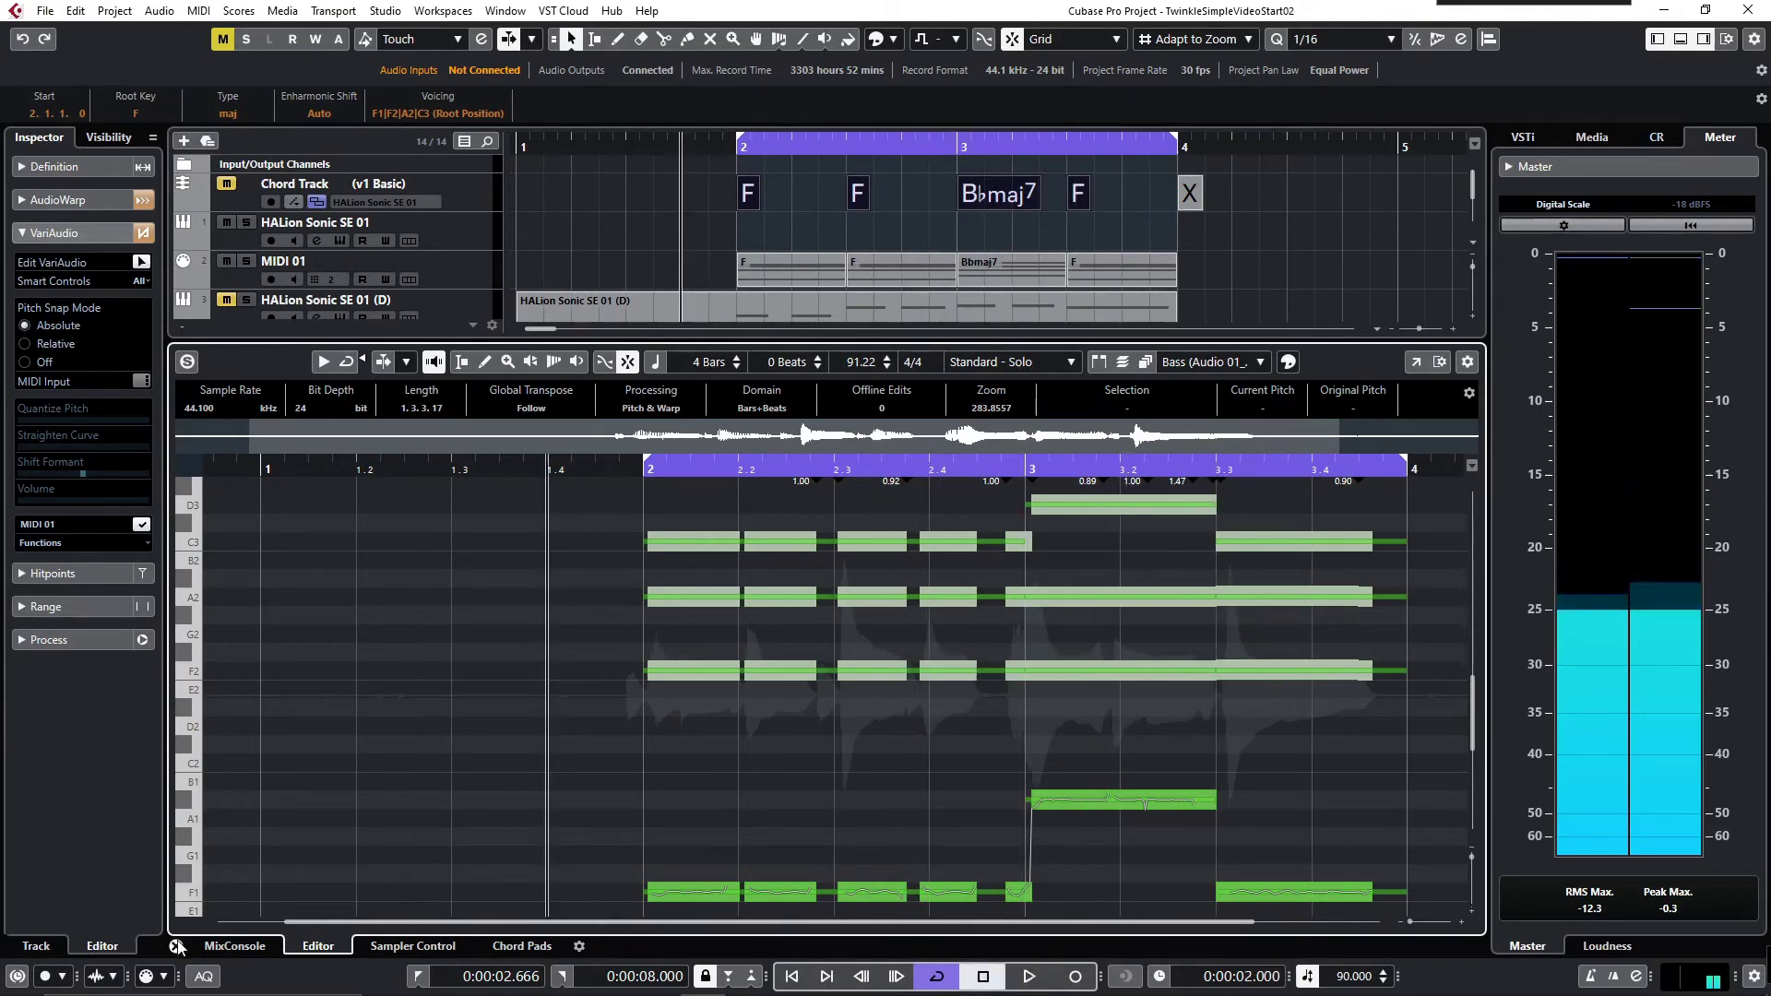
Hide the pitch editor and route the Soprano and Alto outputs to Vocals Harmonies.
left_click(176, 947)
left_click(465, 423)
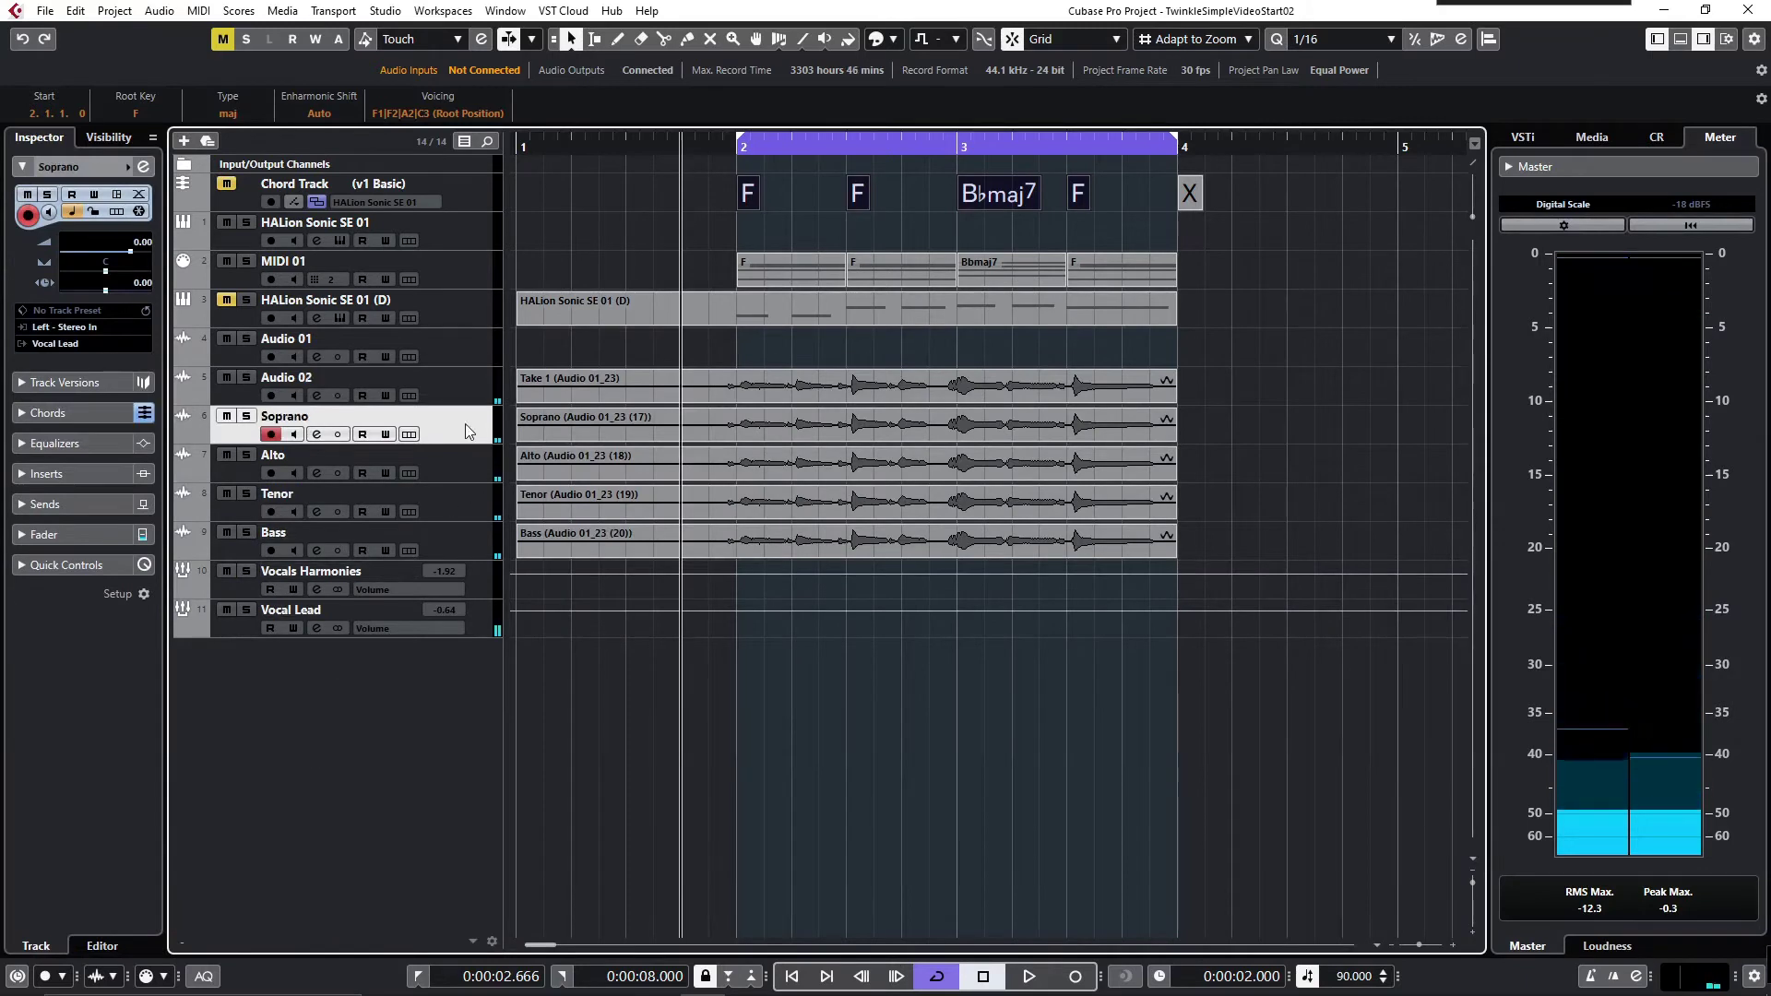
left_click(119, 338)
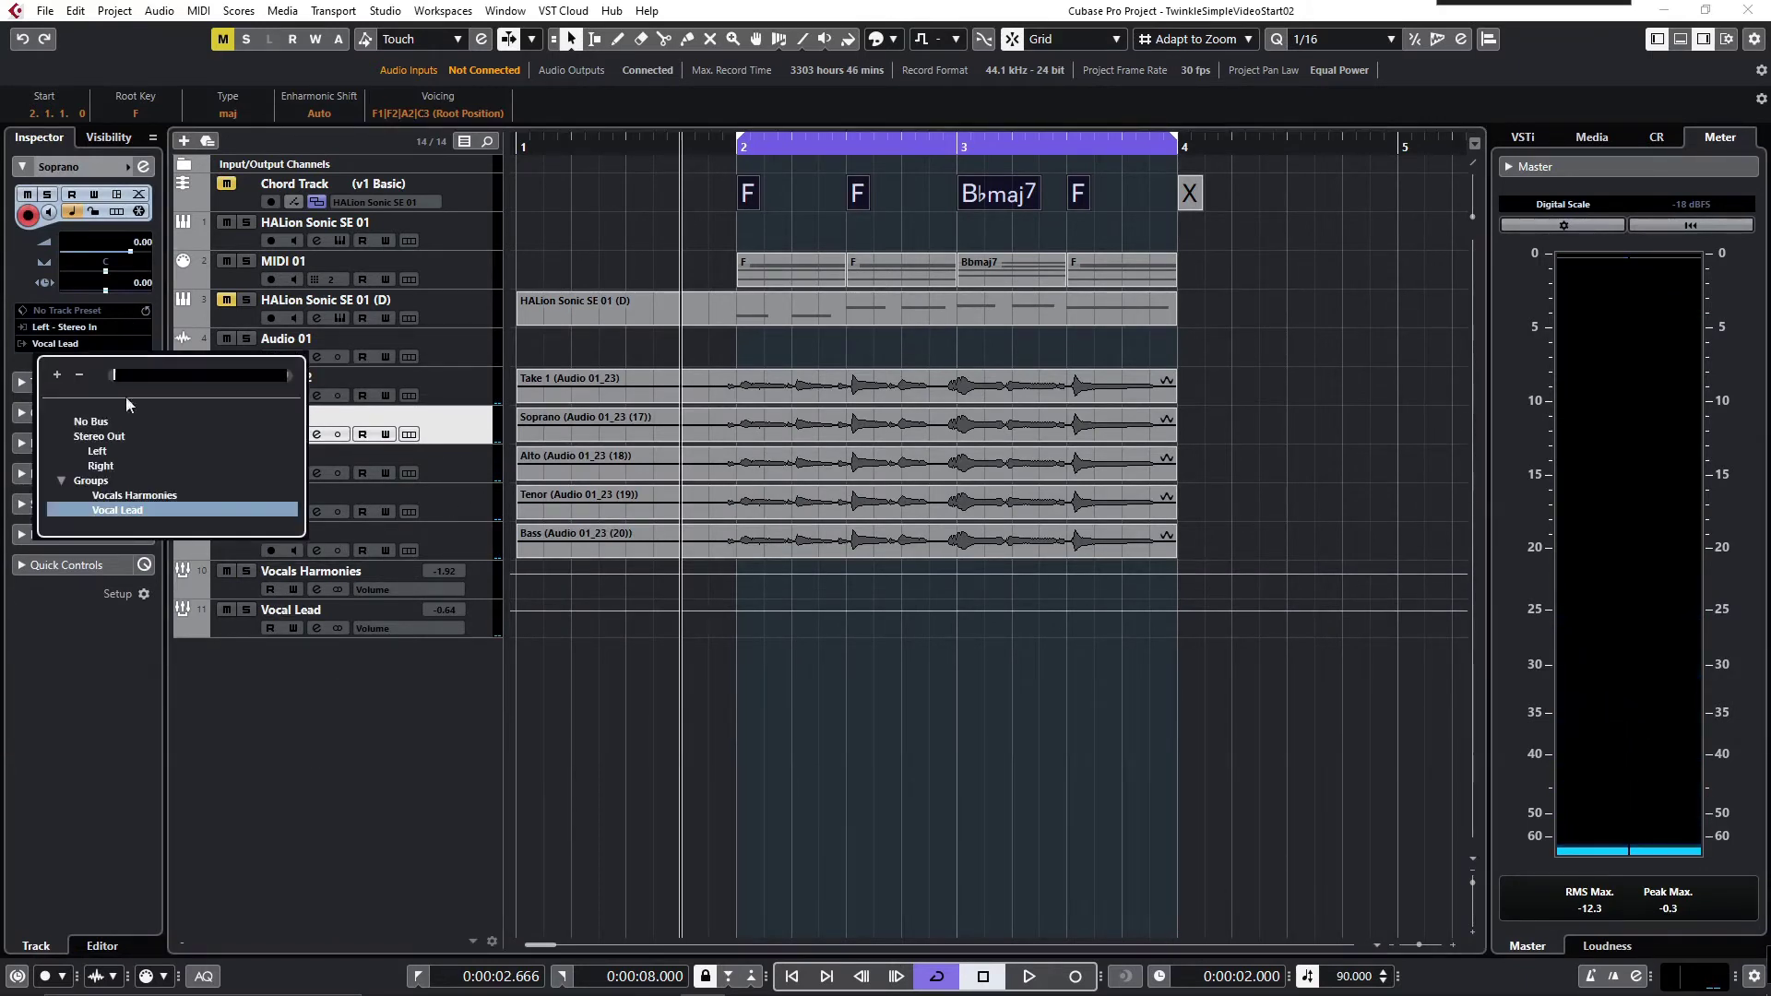
left_click(153, 495)
left_click(465, 465)
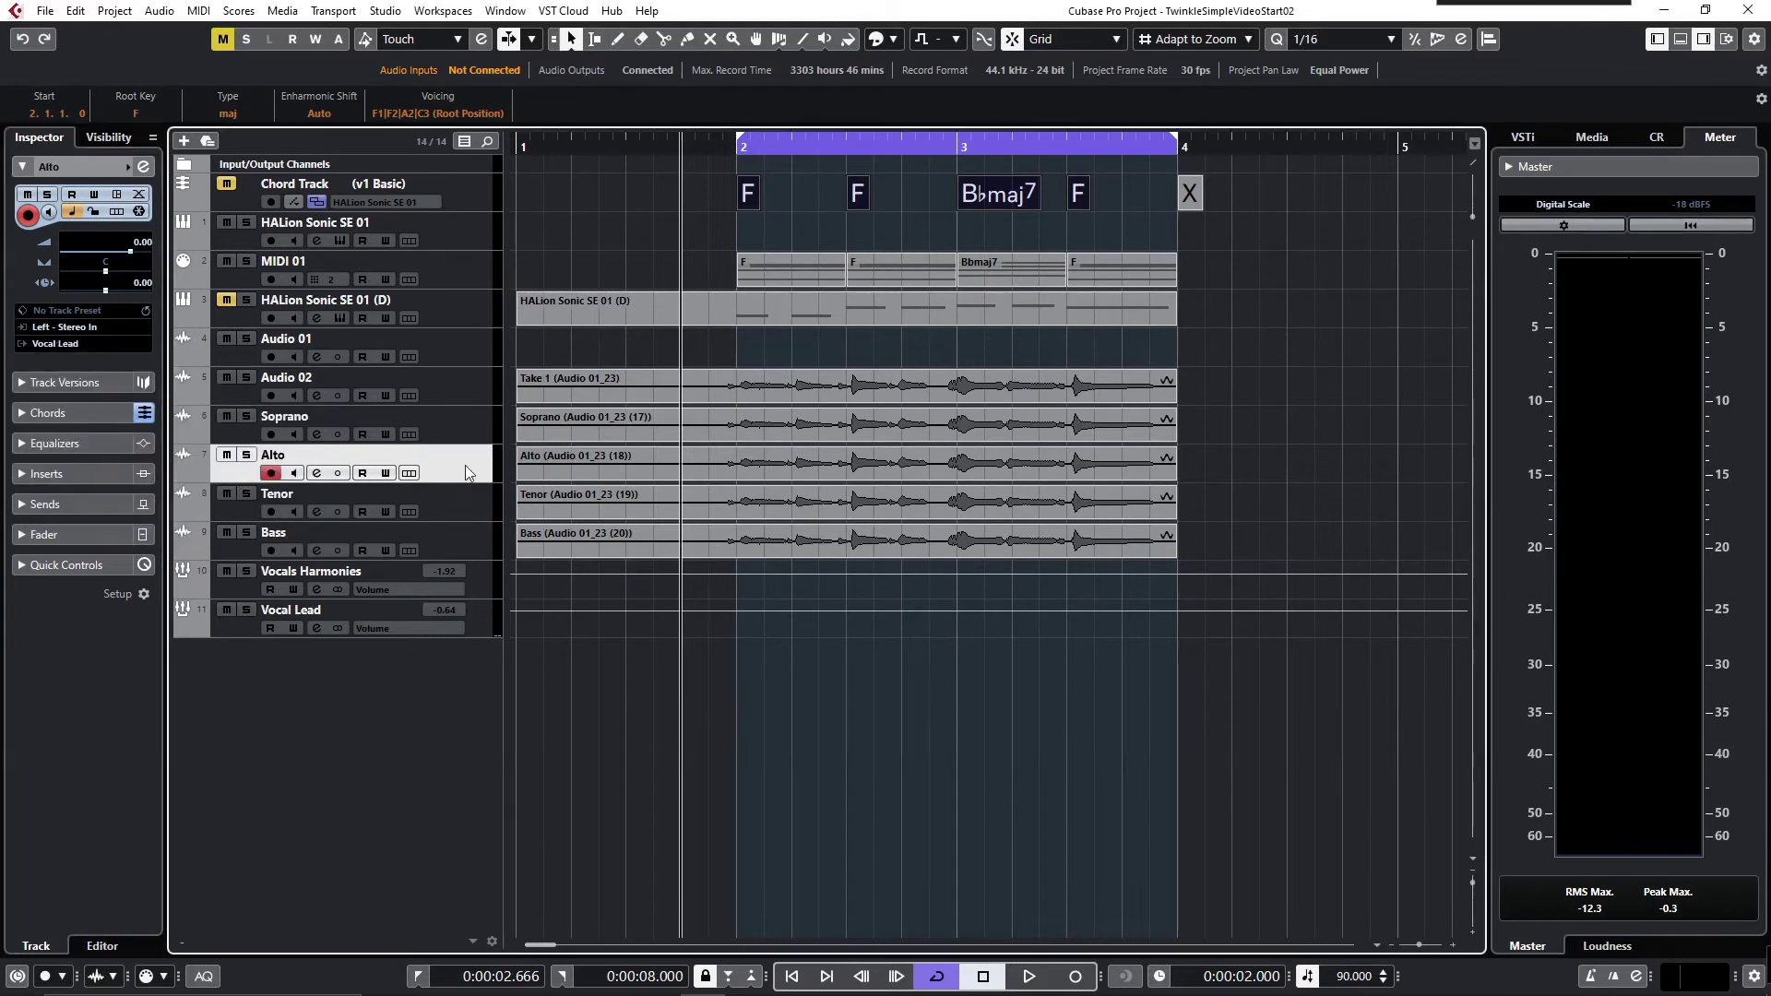
left_click(109, 347)
left_click(139, 496)
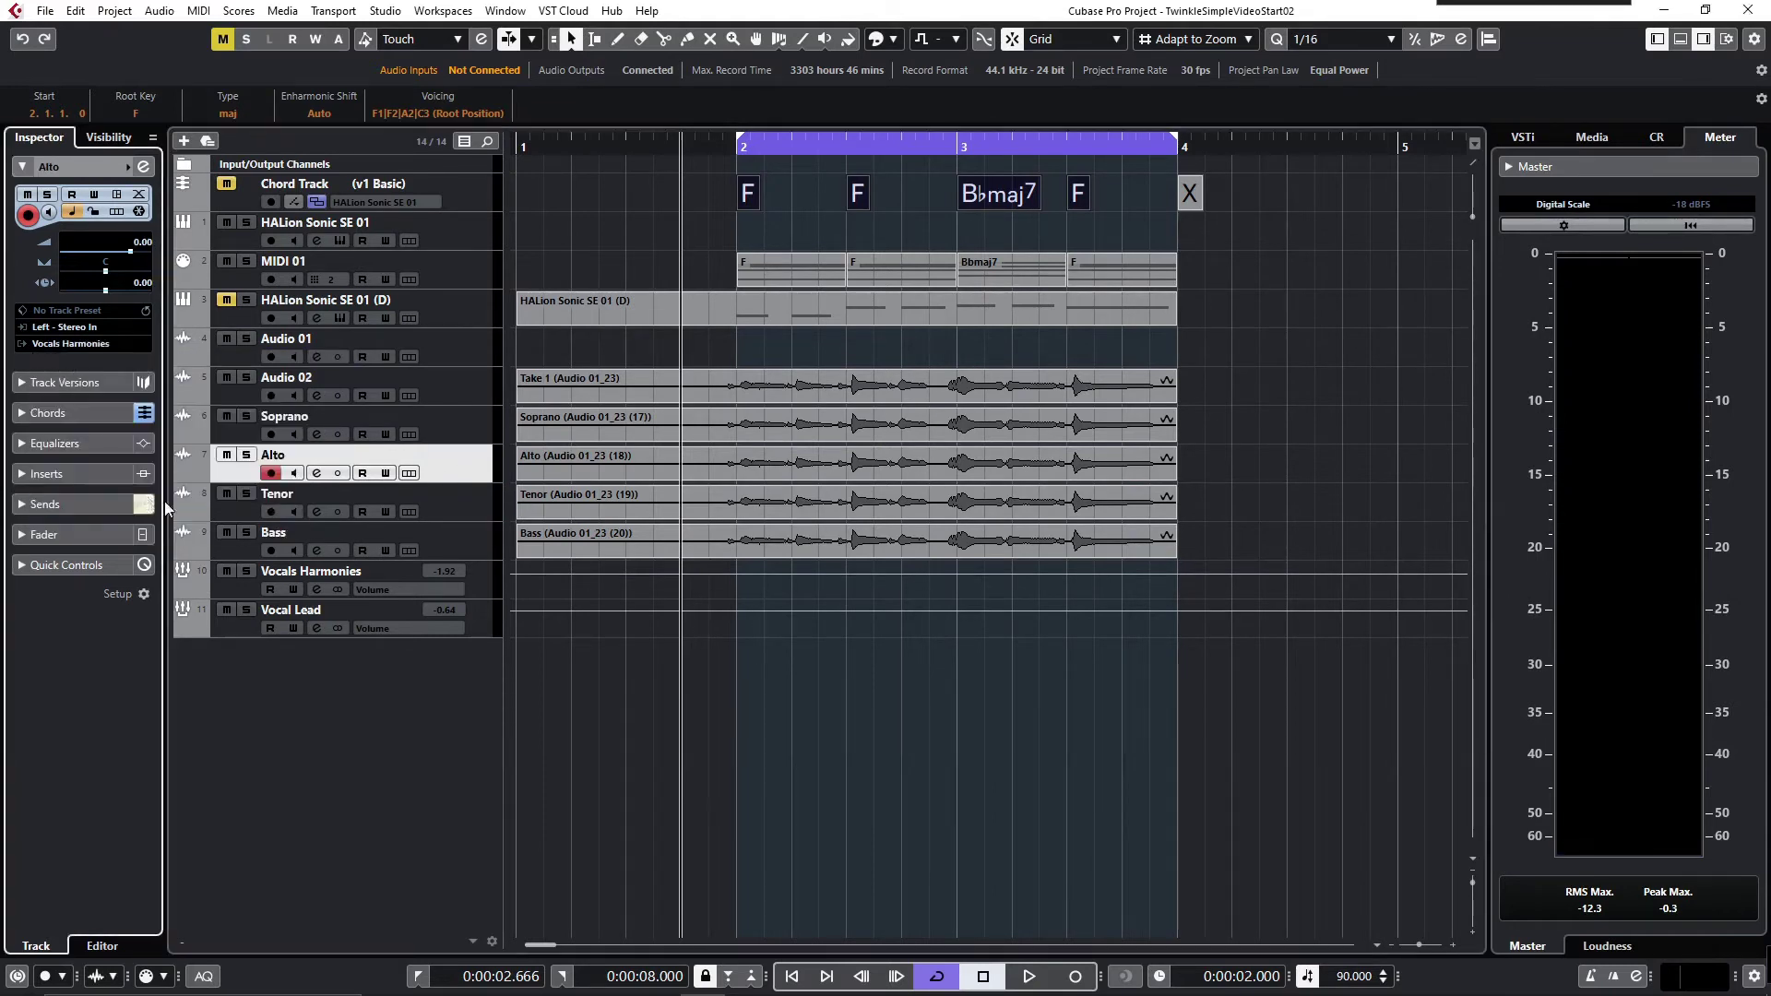
Route the Tenor and Bass outputs to Vocals Harmonies and audition the result.
left_click(432, 501)
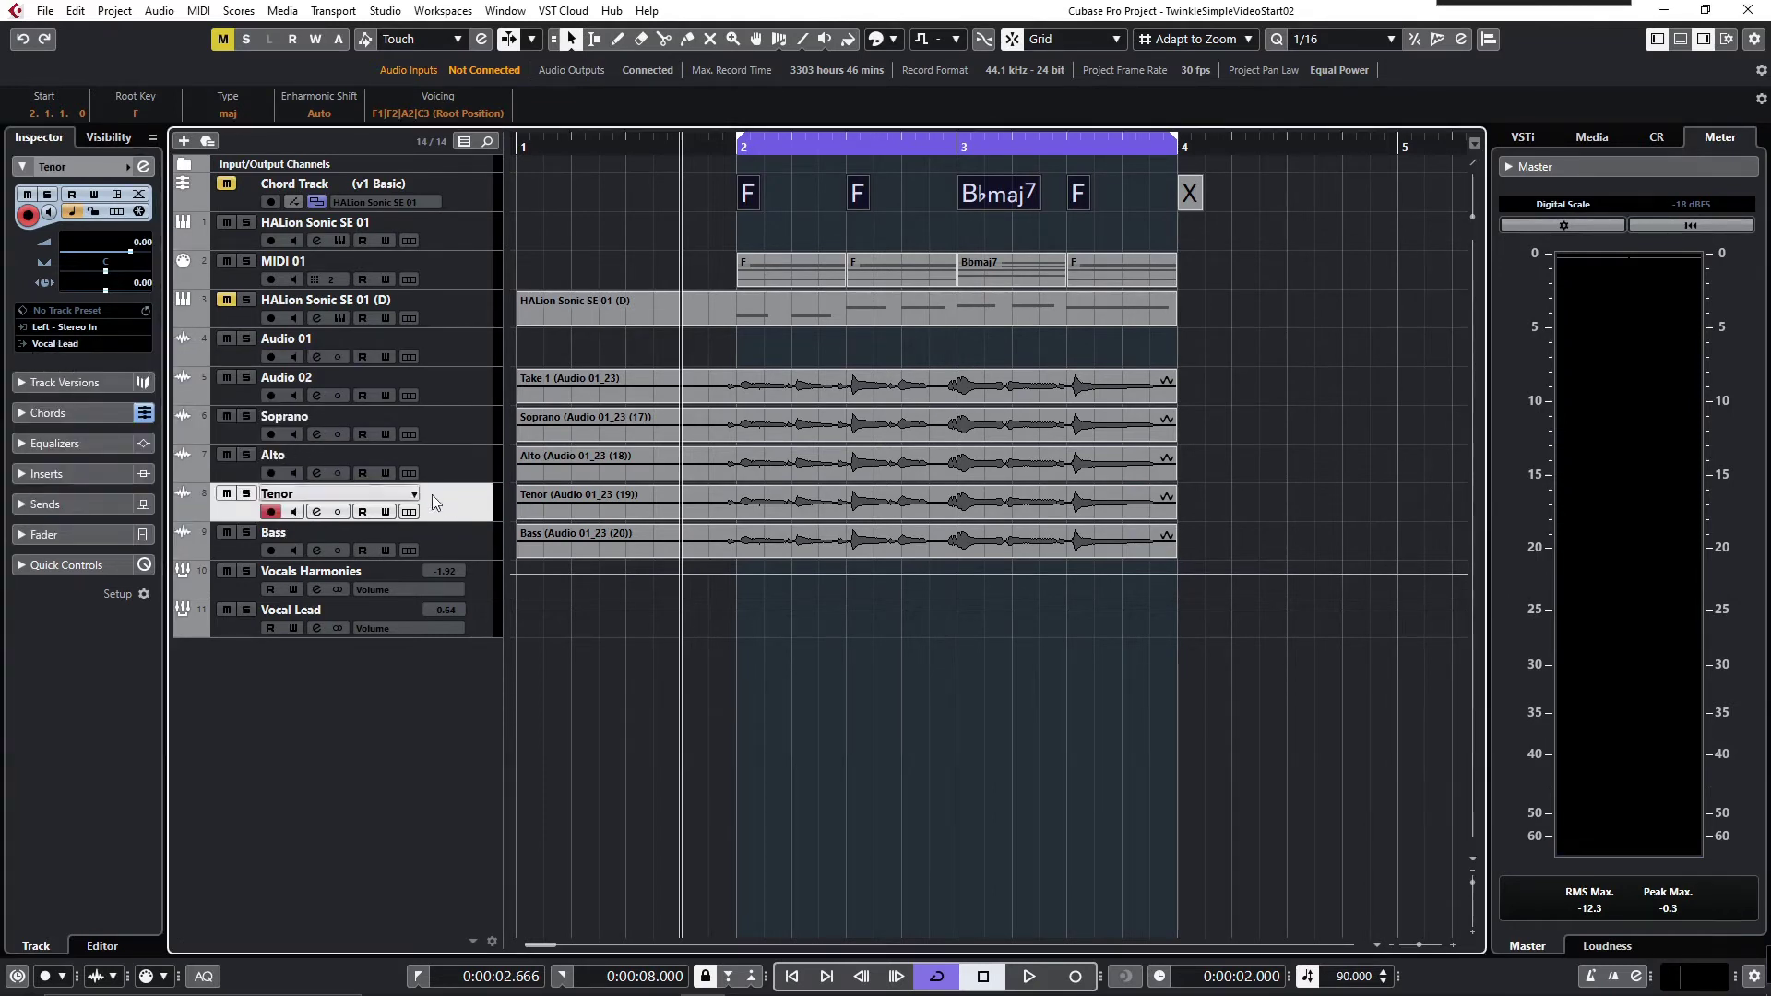
left_click(109, 345)
left_click(149, 496)
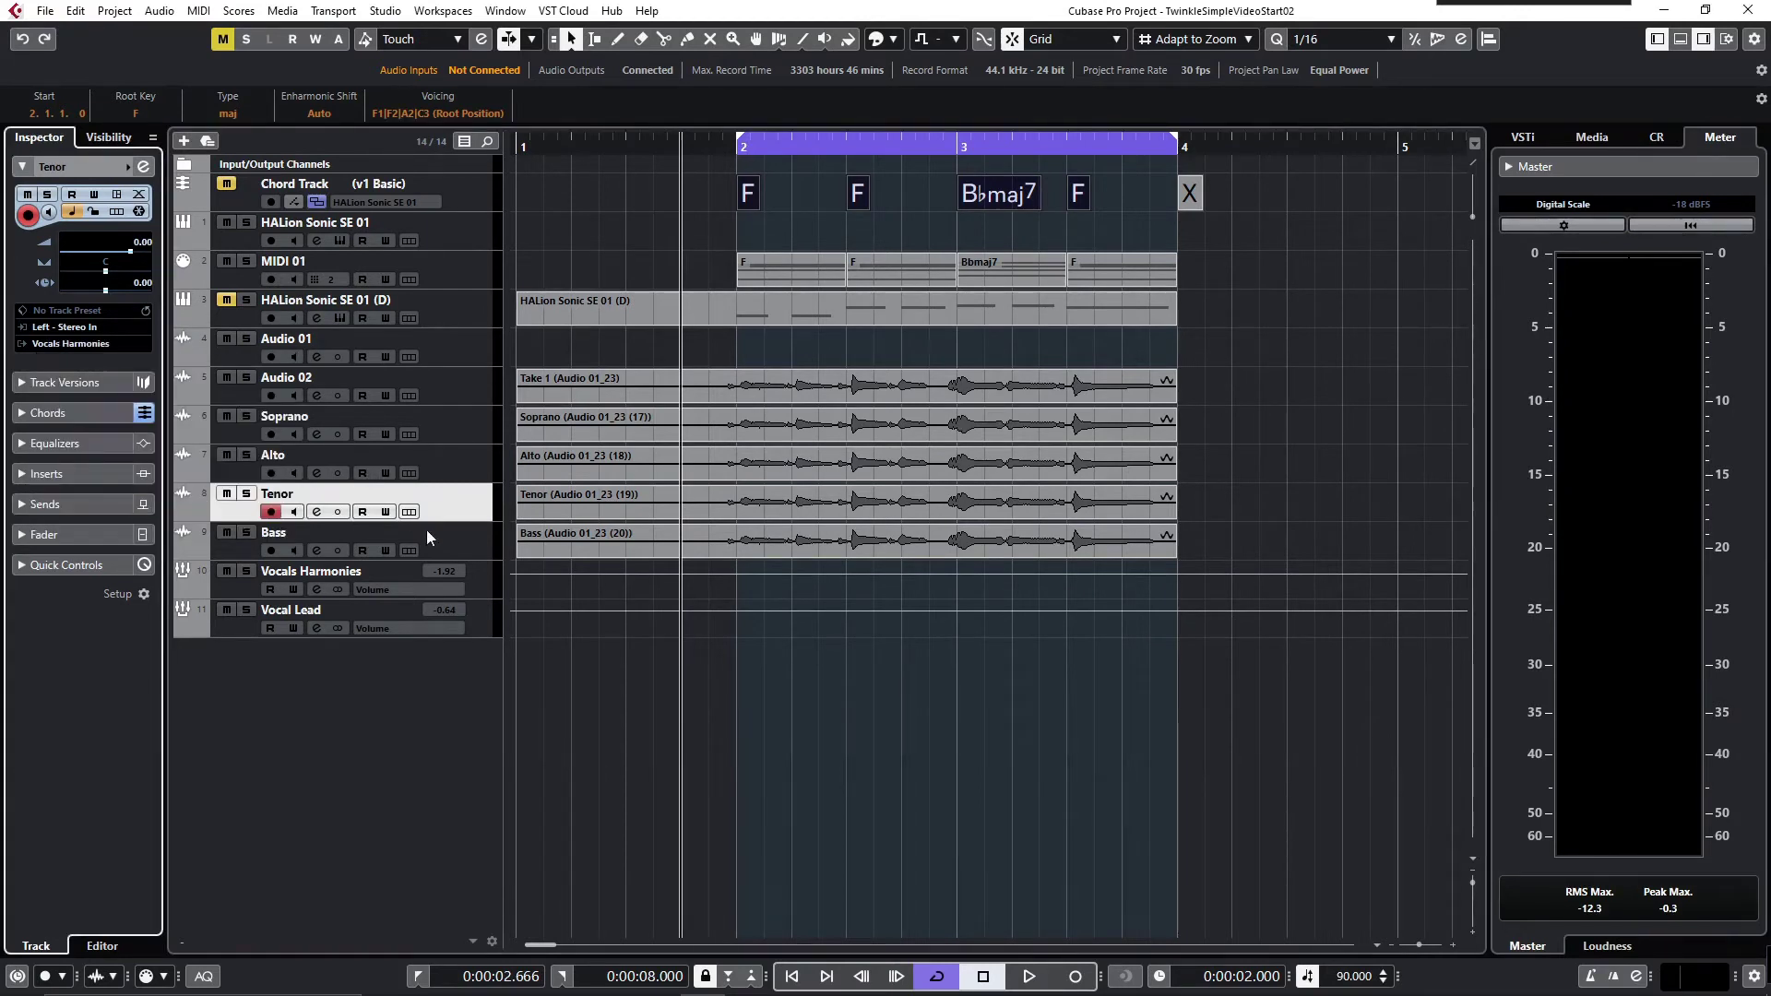
left_click(458, 539)
left_click(130, 343)
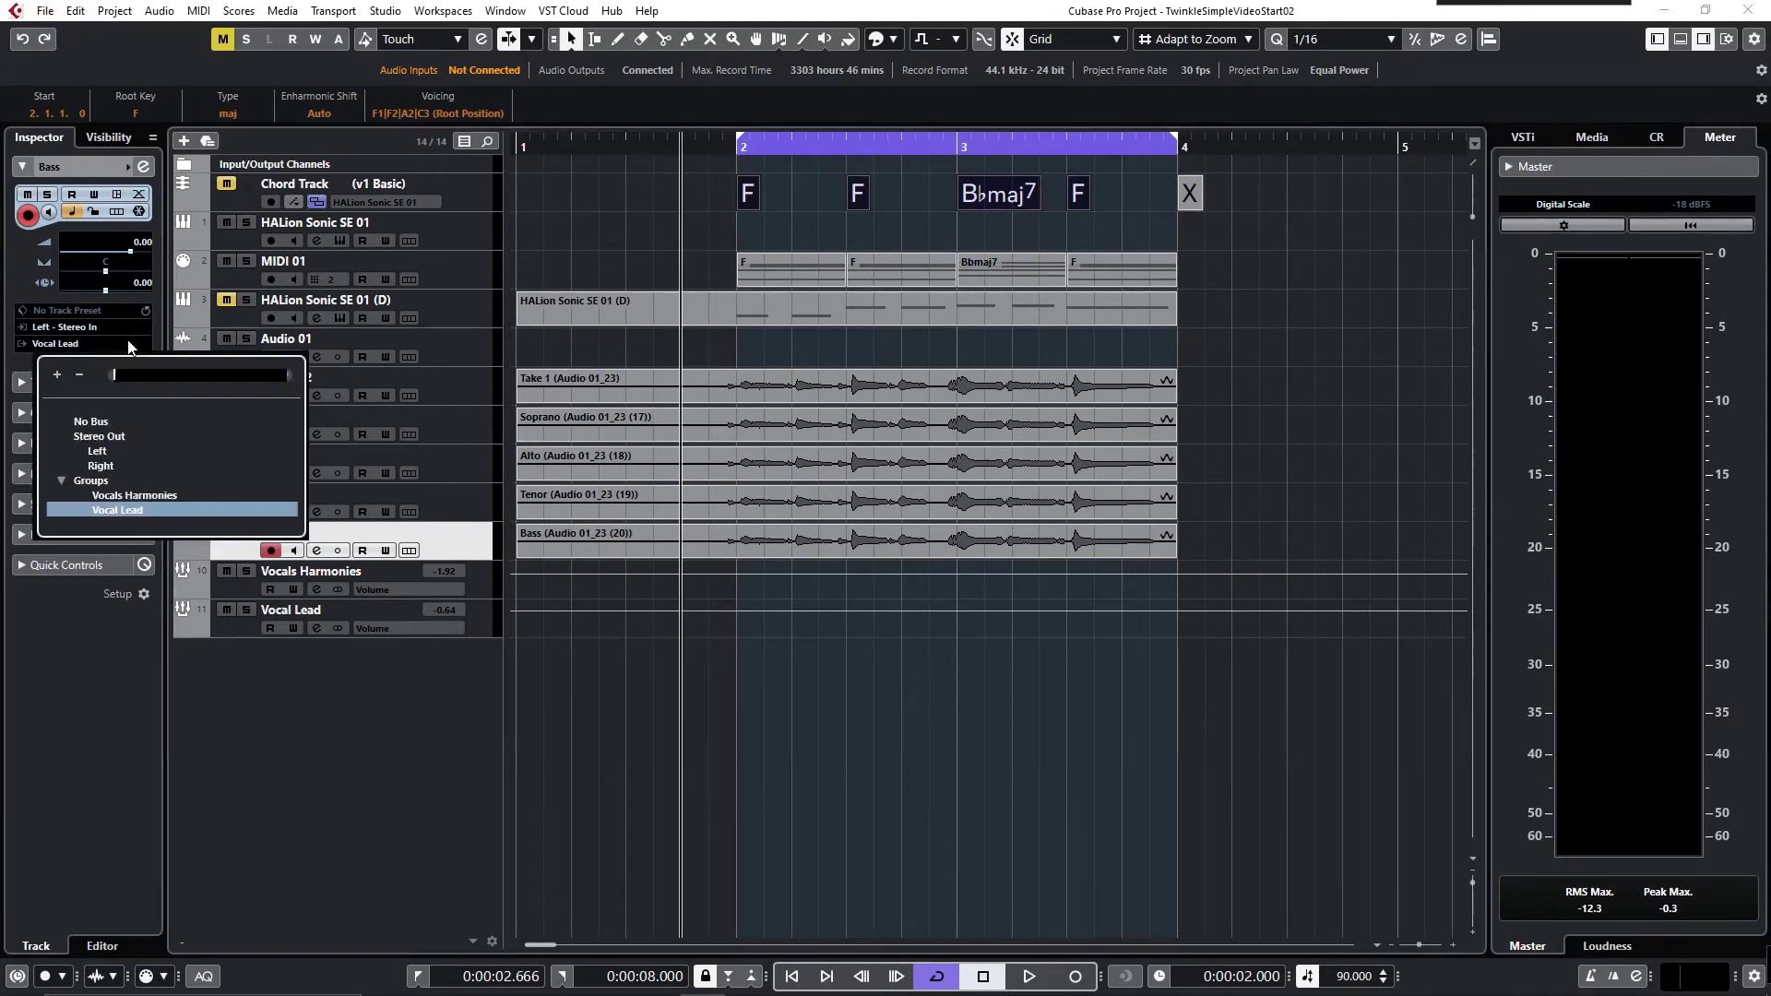
left_click(158, 491)
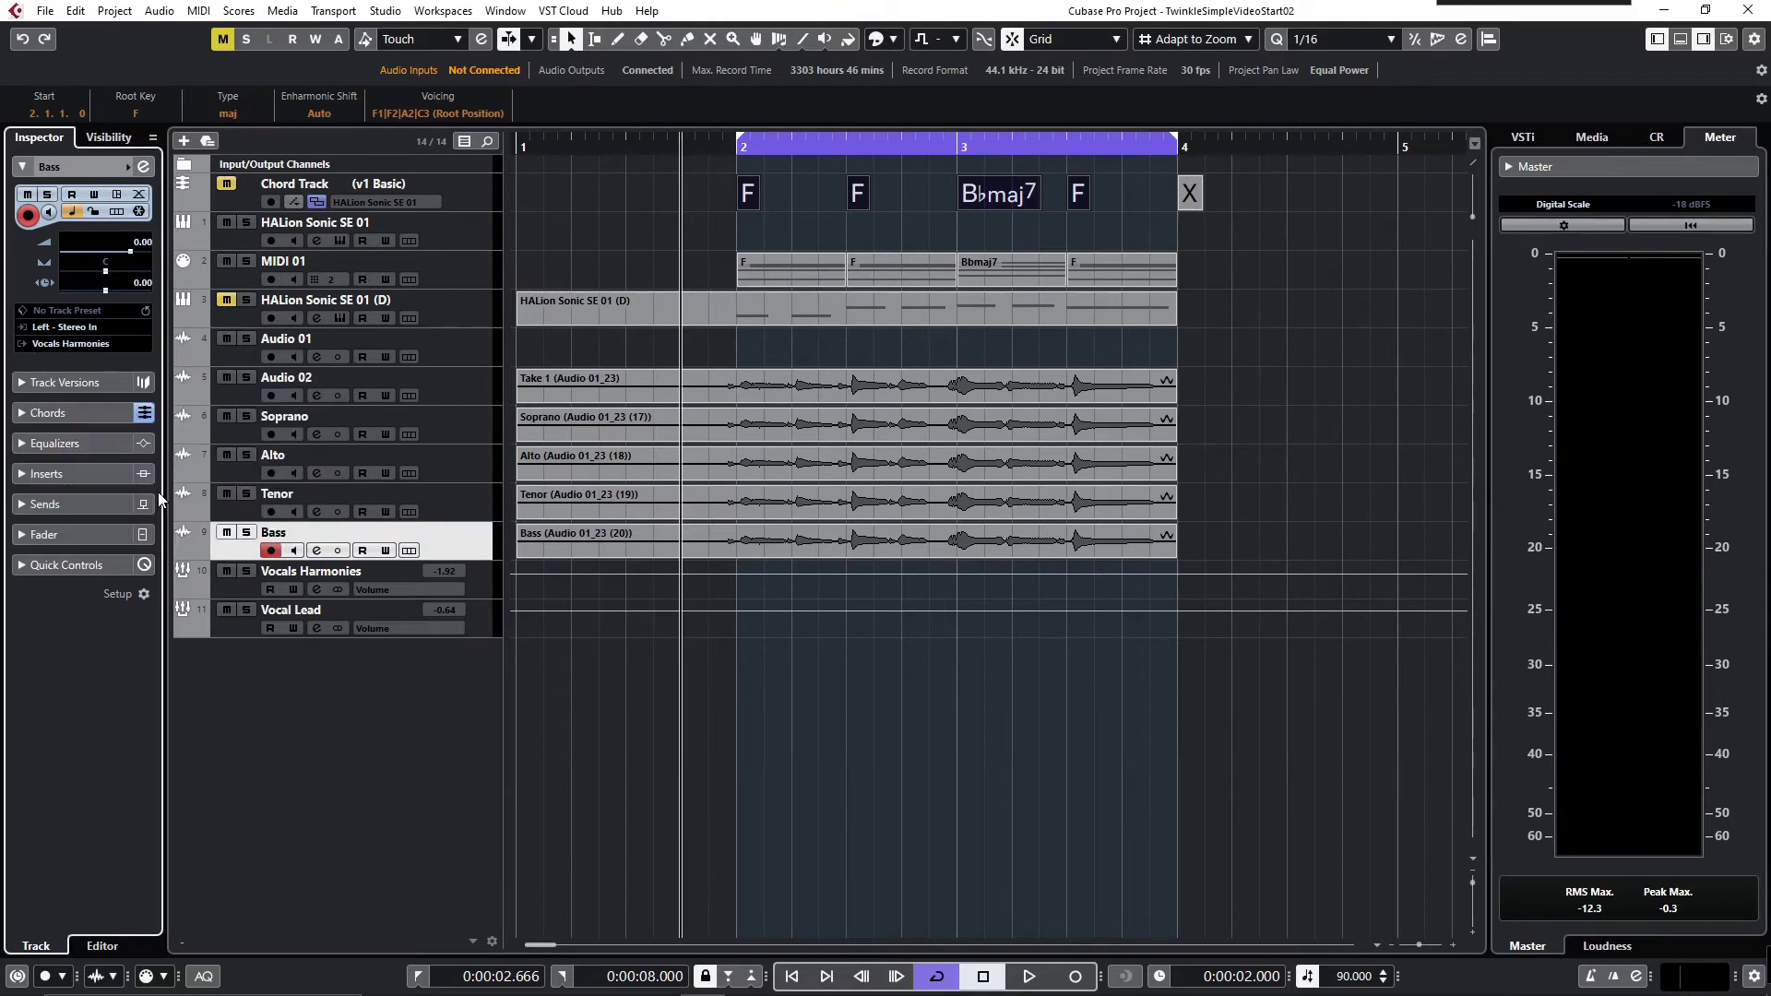
left_click(1030, 979)
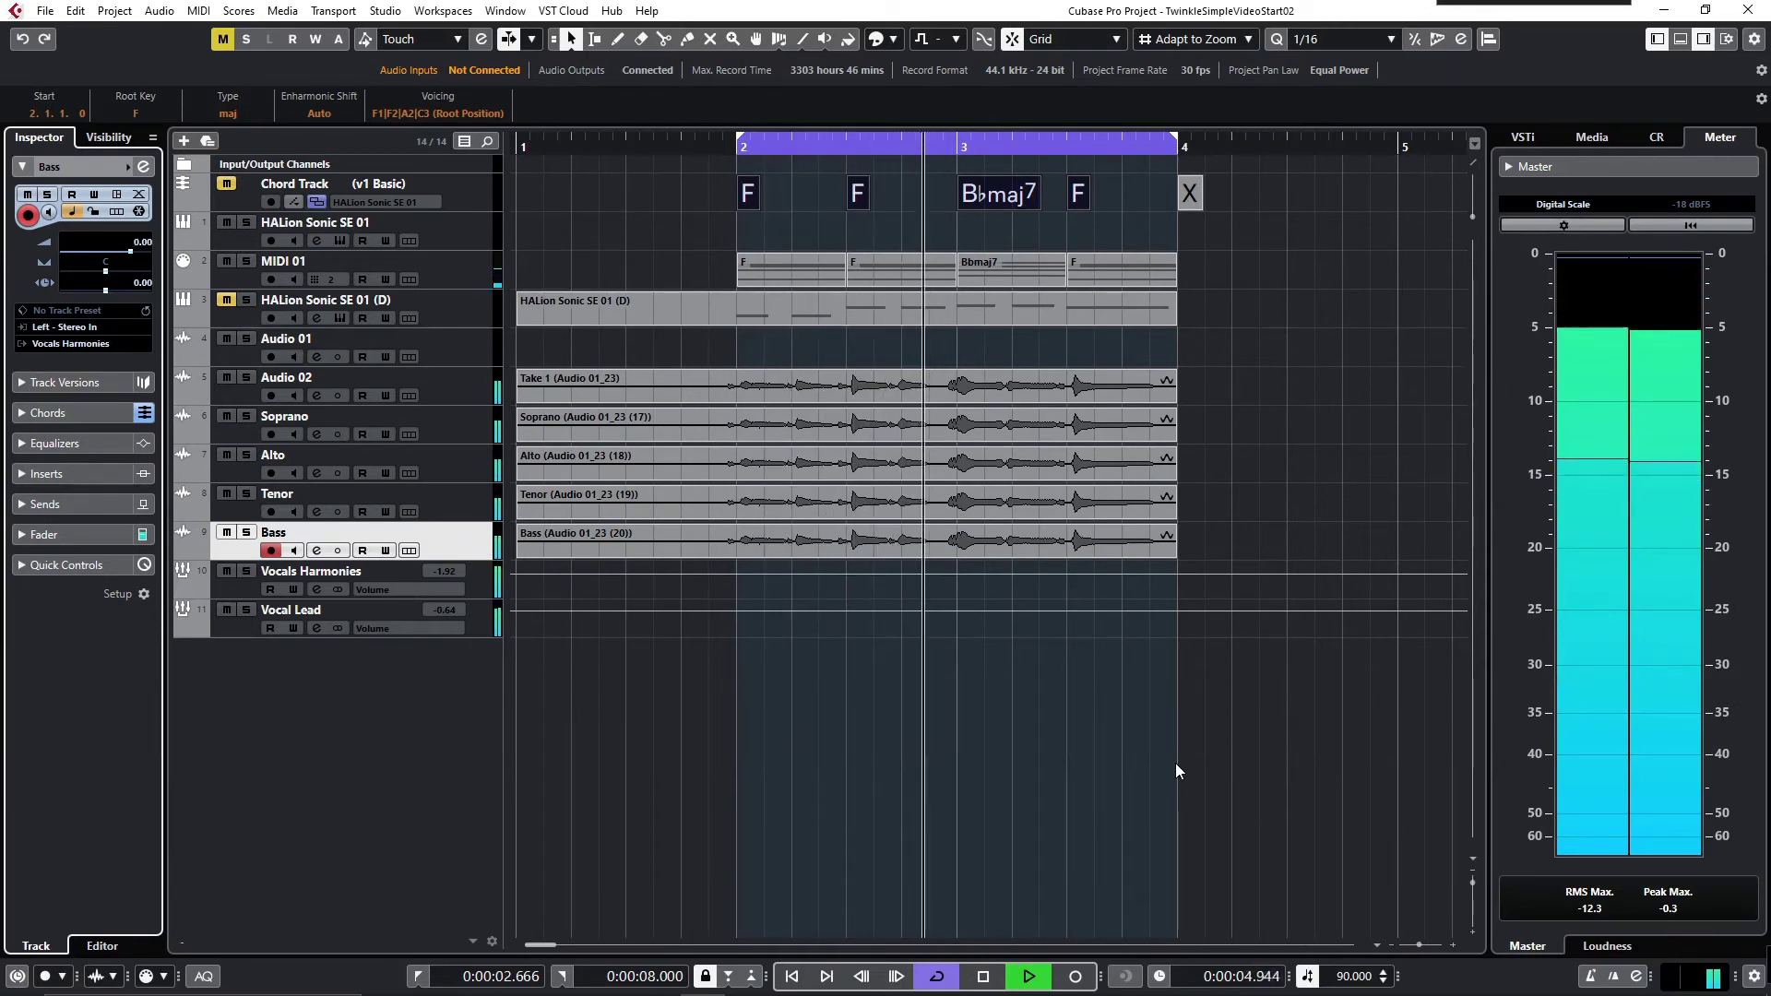
left_click(983, 977)
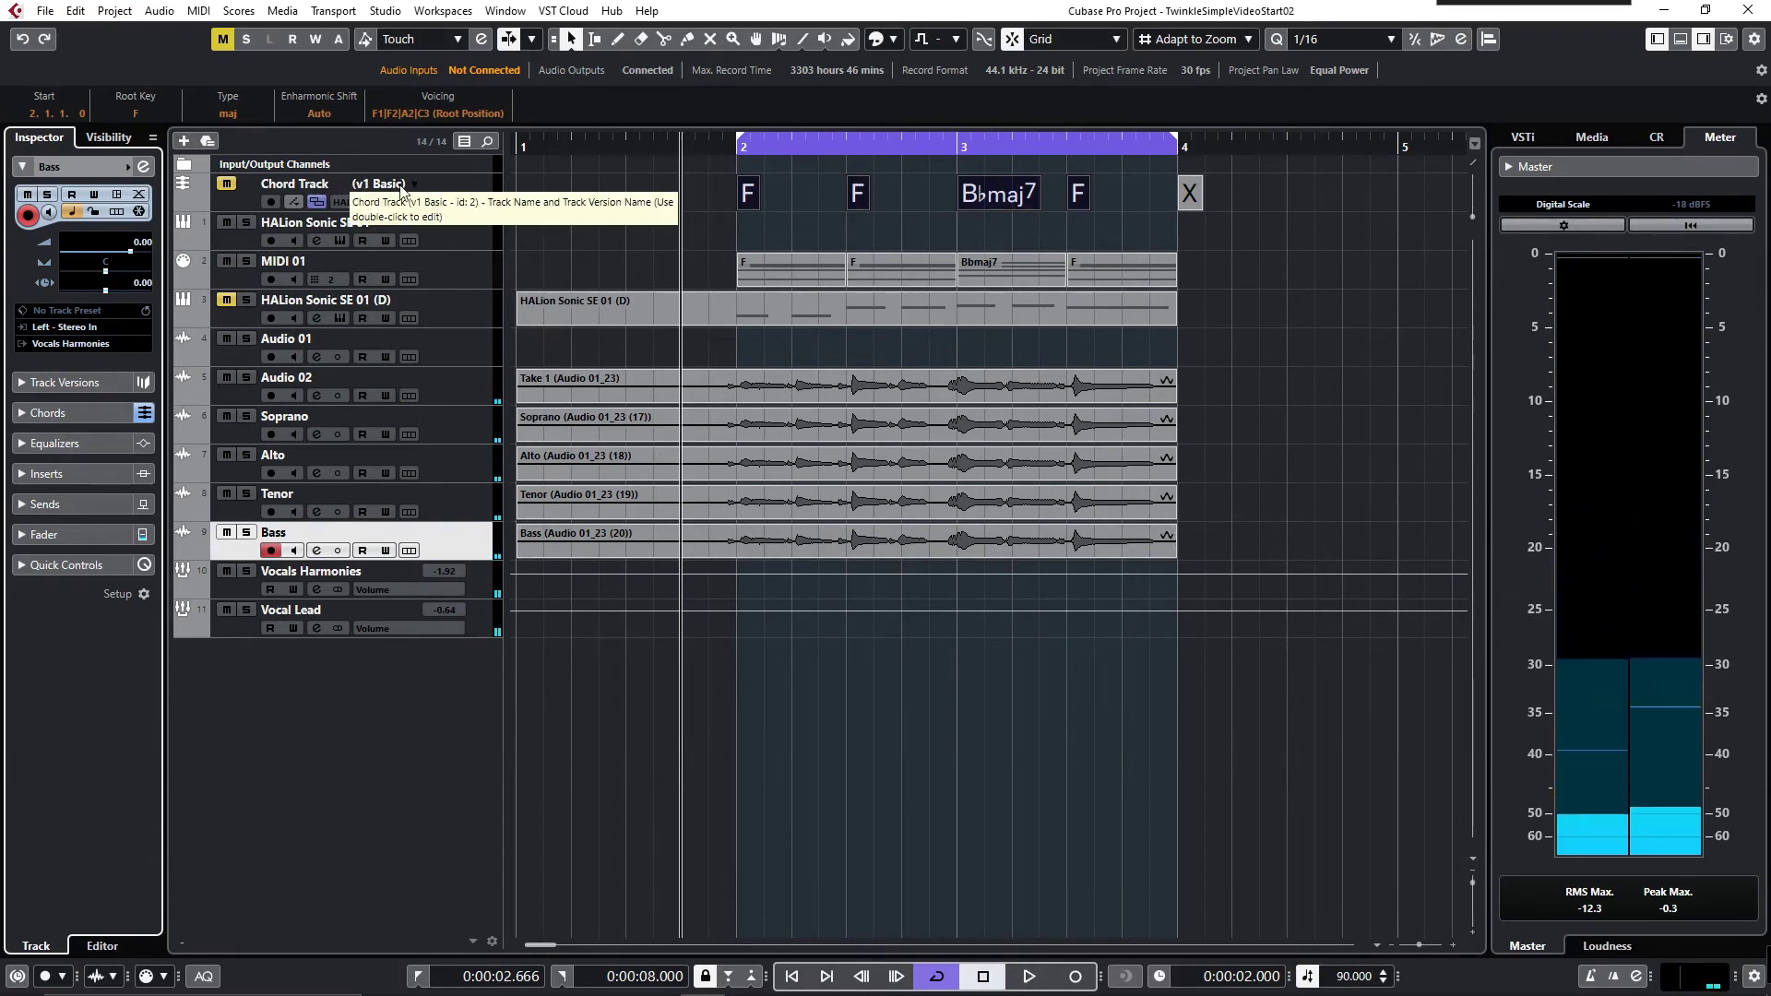
Switch the chord track to v2 Extended and play the harmonies over it.
left_click(414, 189)
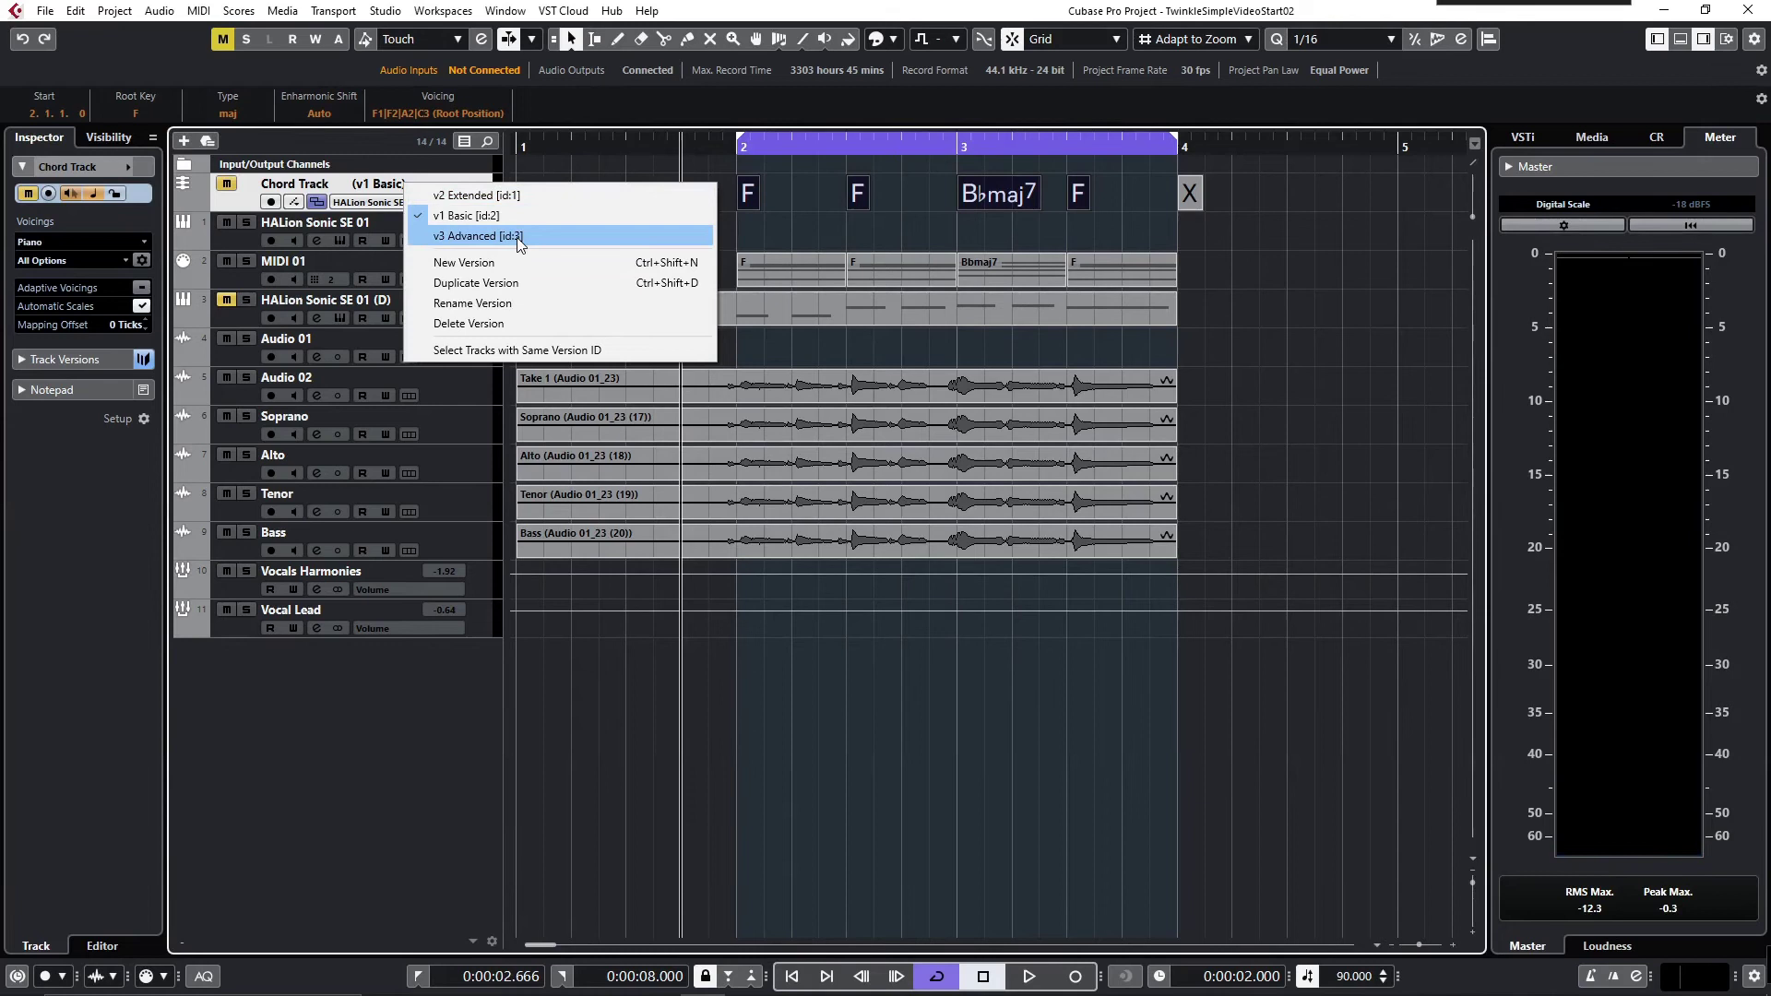
left_click(503, 195)
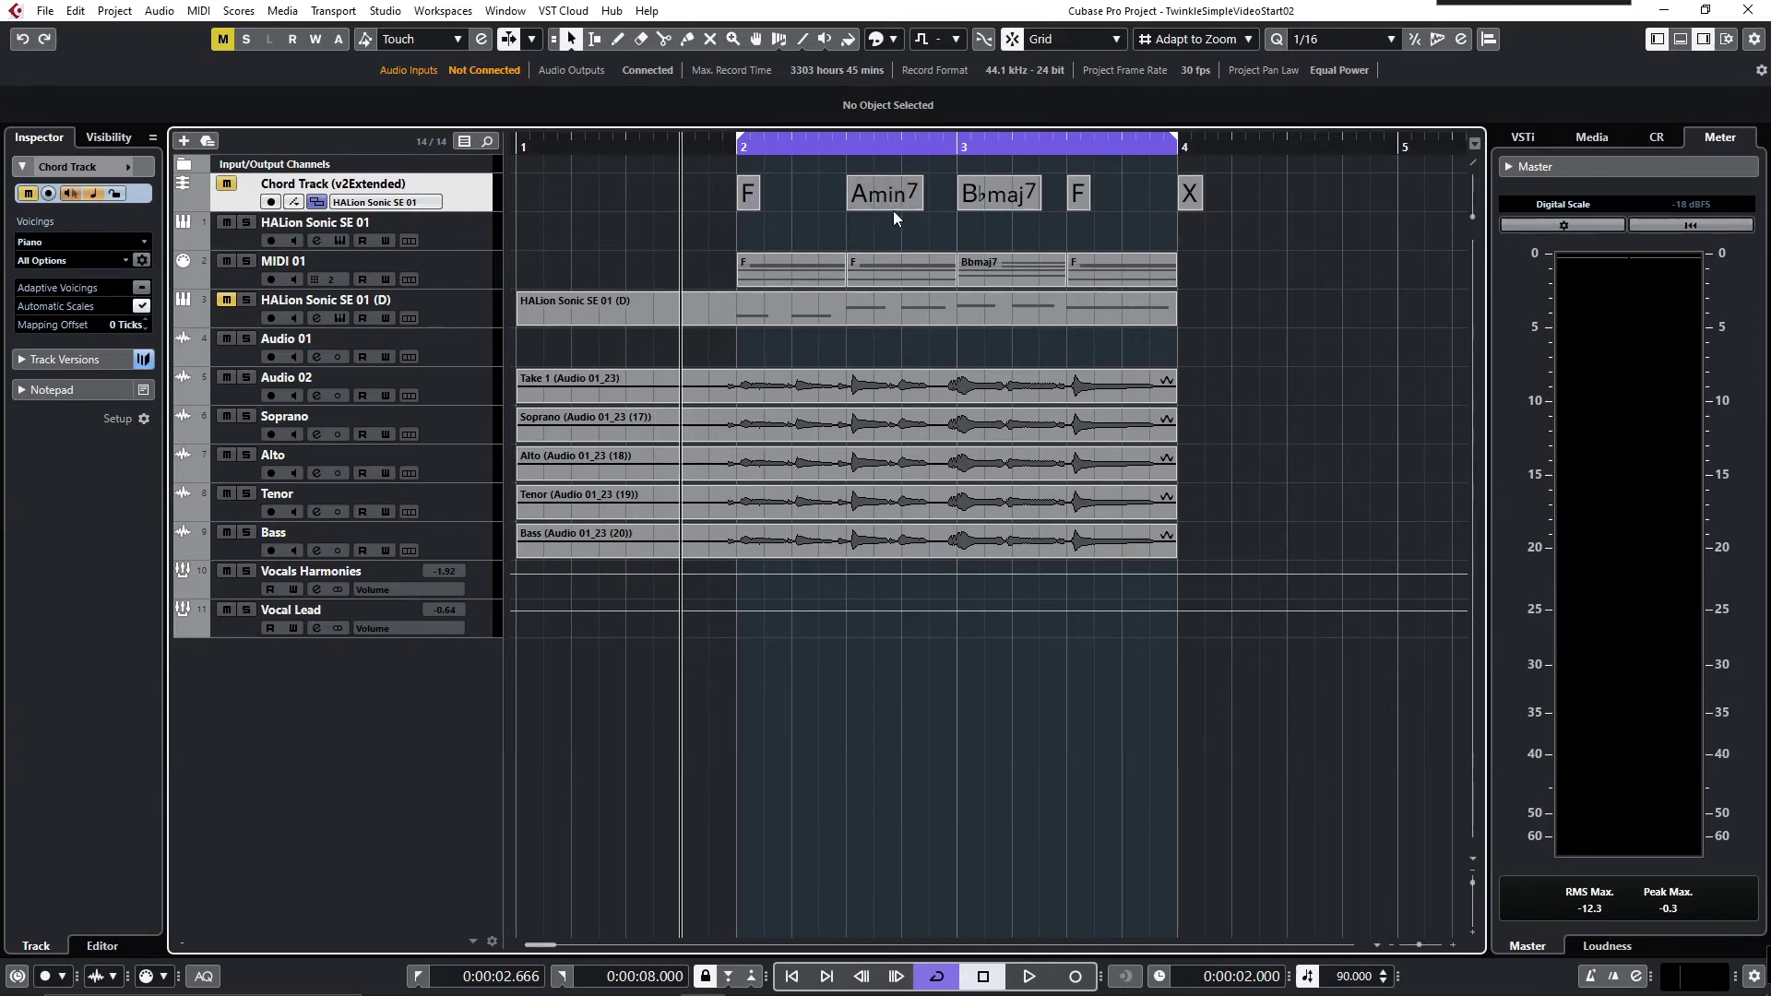
left_click(1030, 978)
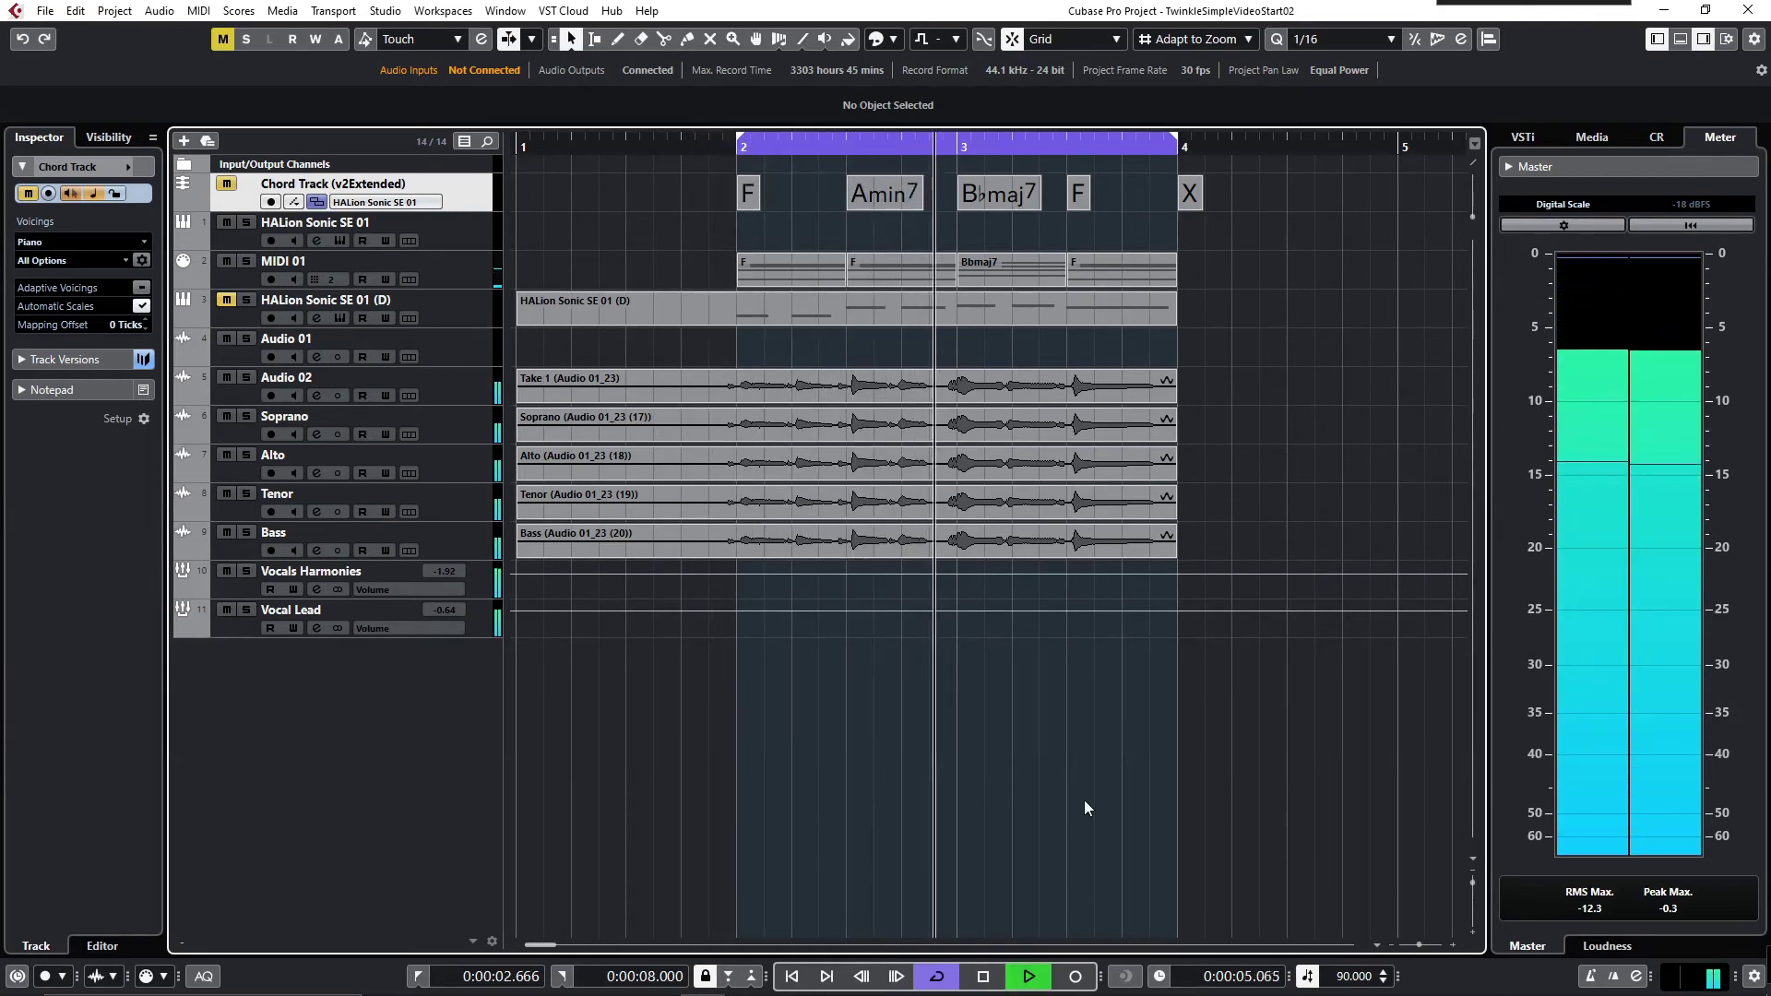
Raise the Vocals Harmonies volume to 6.02 and open the four voice events for pitch editing.
left_click(987, 980)
left_click_drag(1124, 573, 1143, 445)
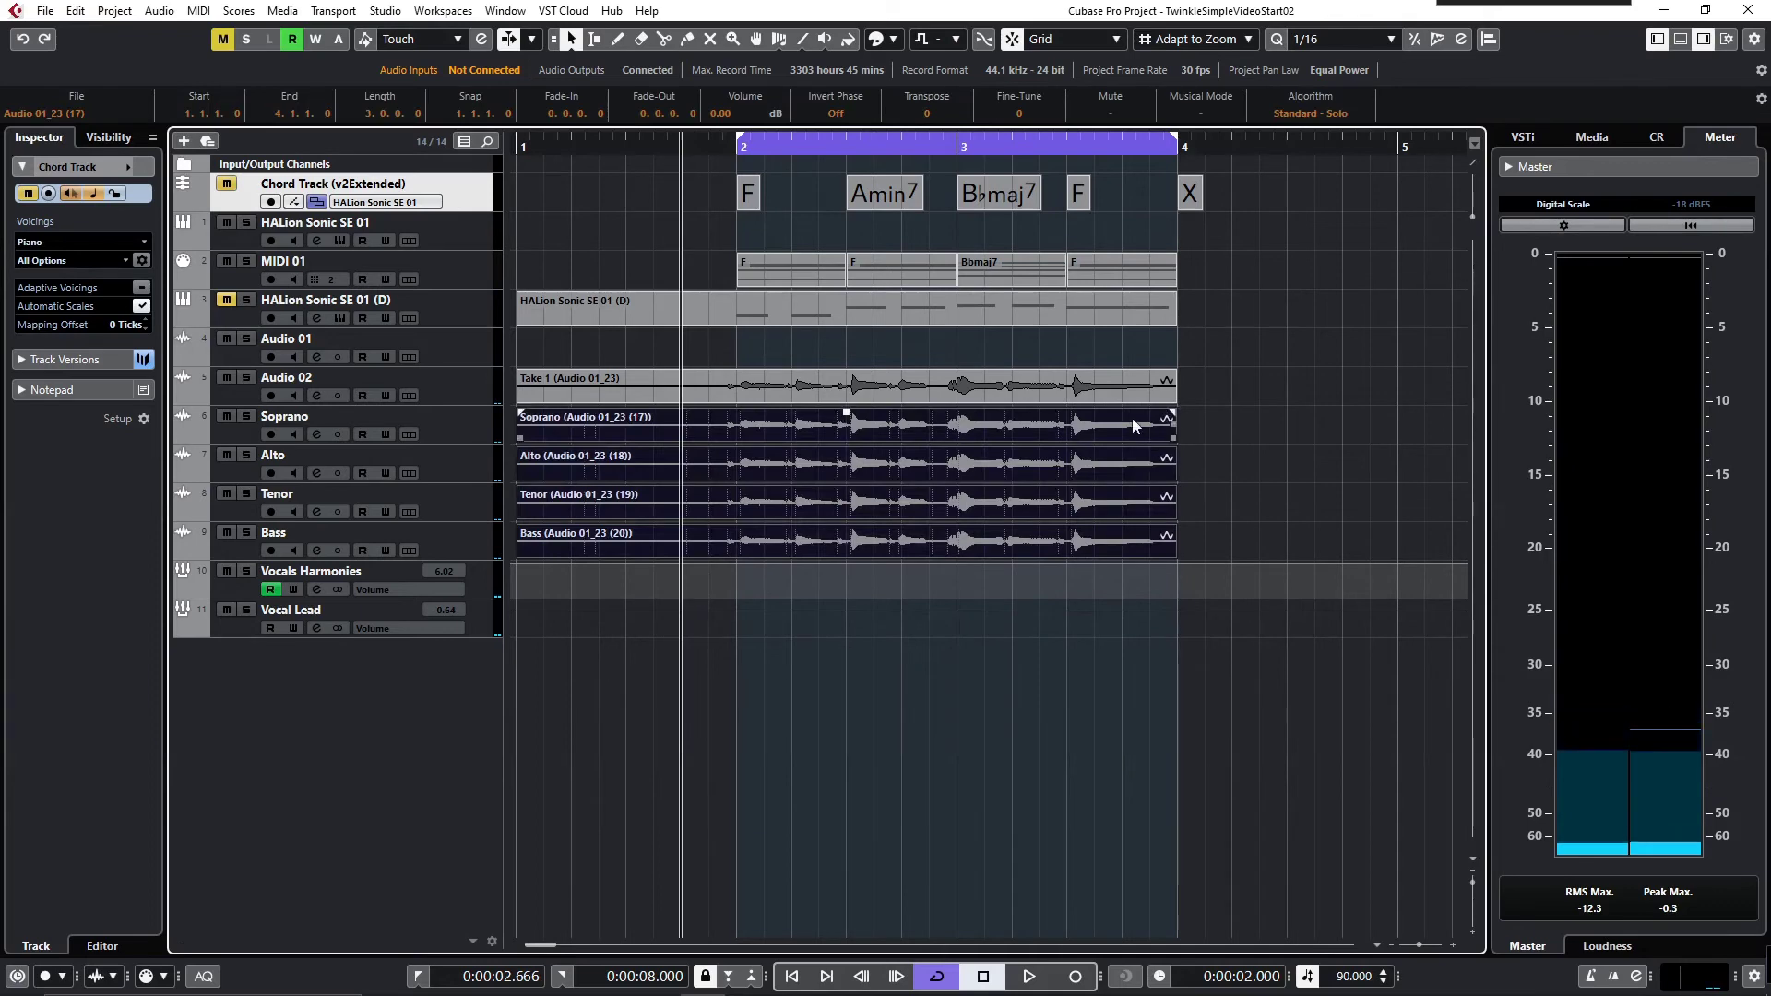
double_click(1144, 433)
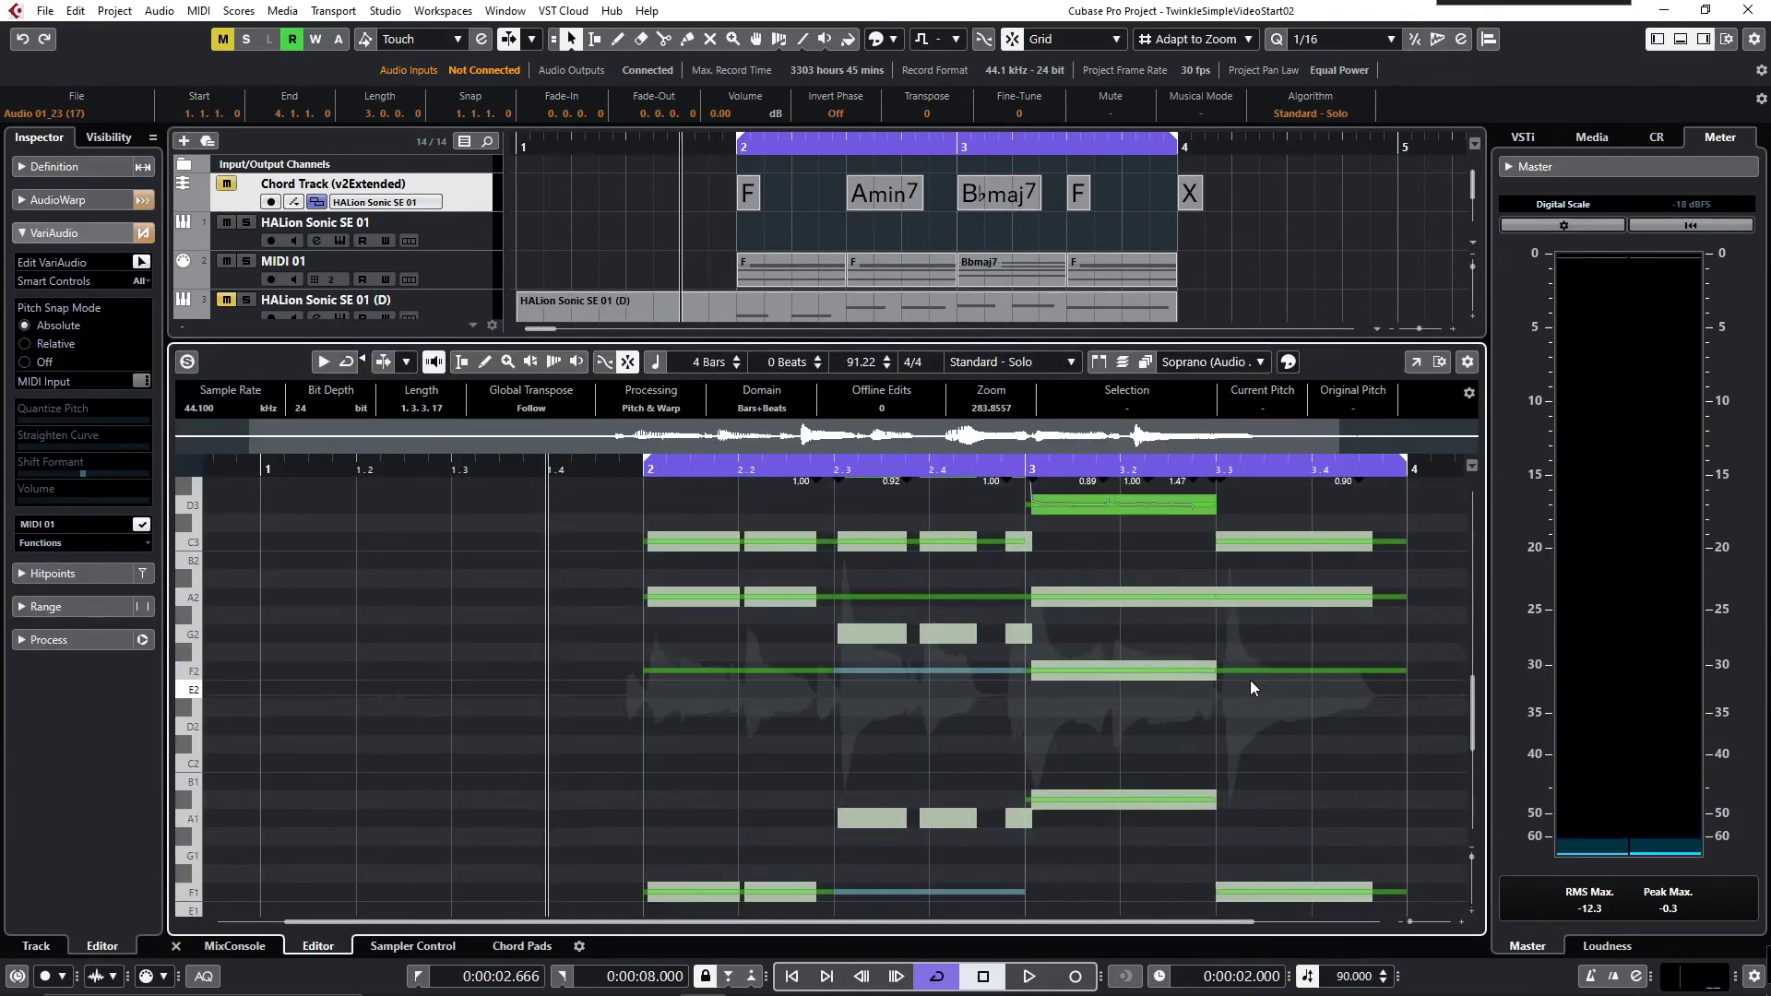
left_click(718, 238)
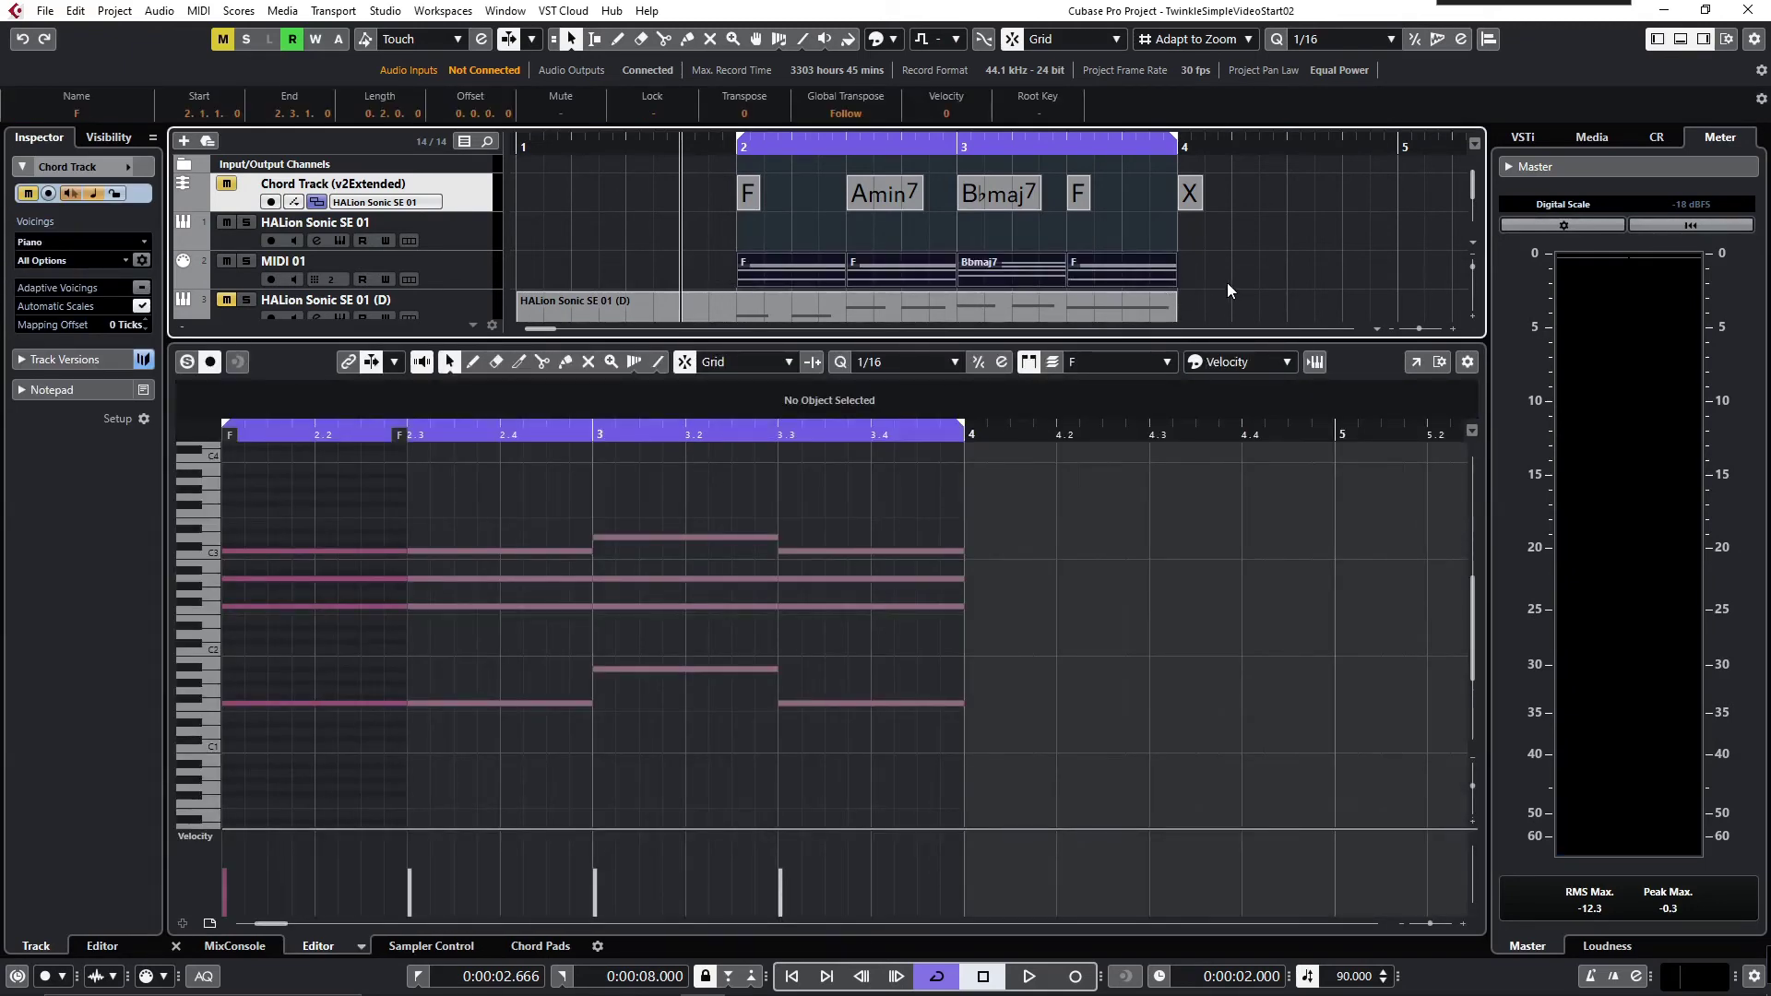
Replace the MIDI 01 part with copies of the four Extended chord events.
left_click(911, 262)
key("Delete")
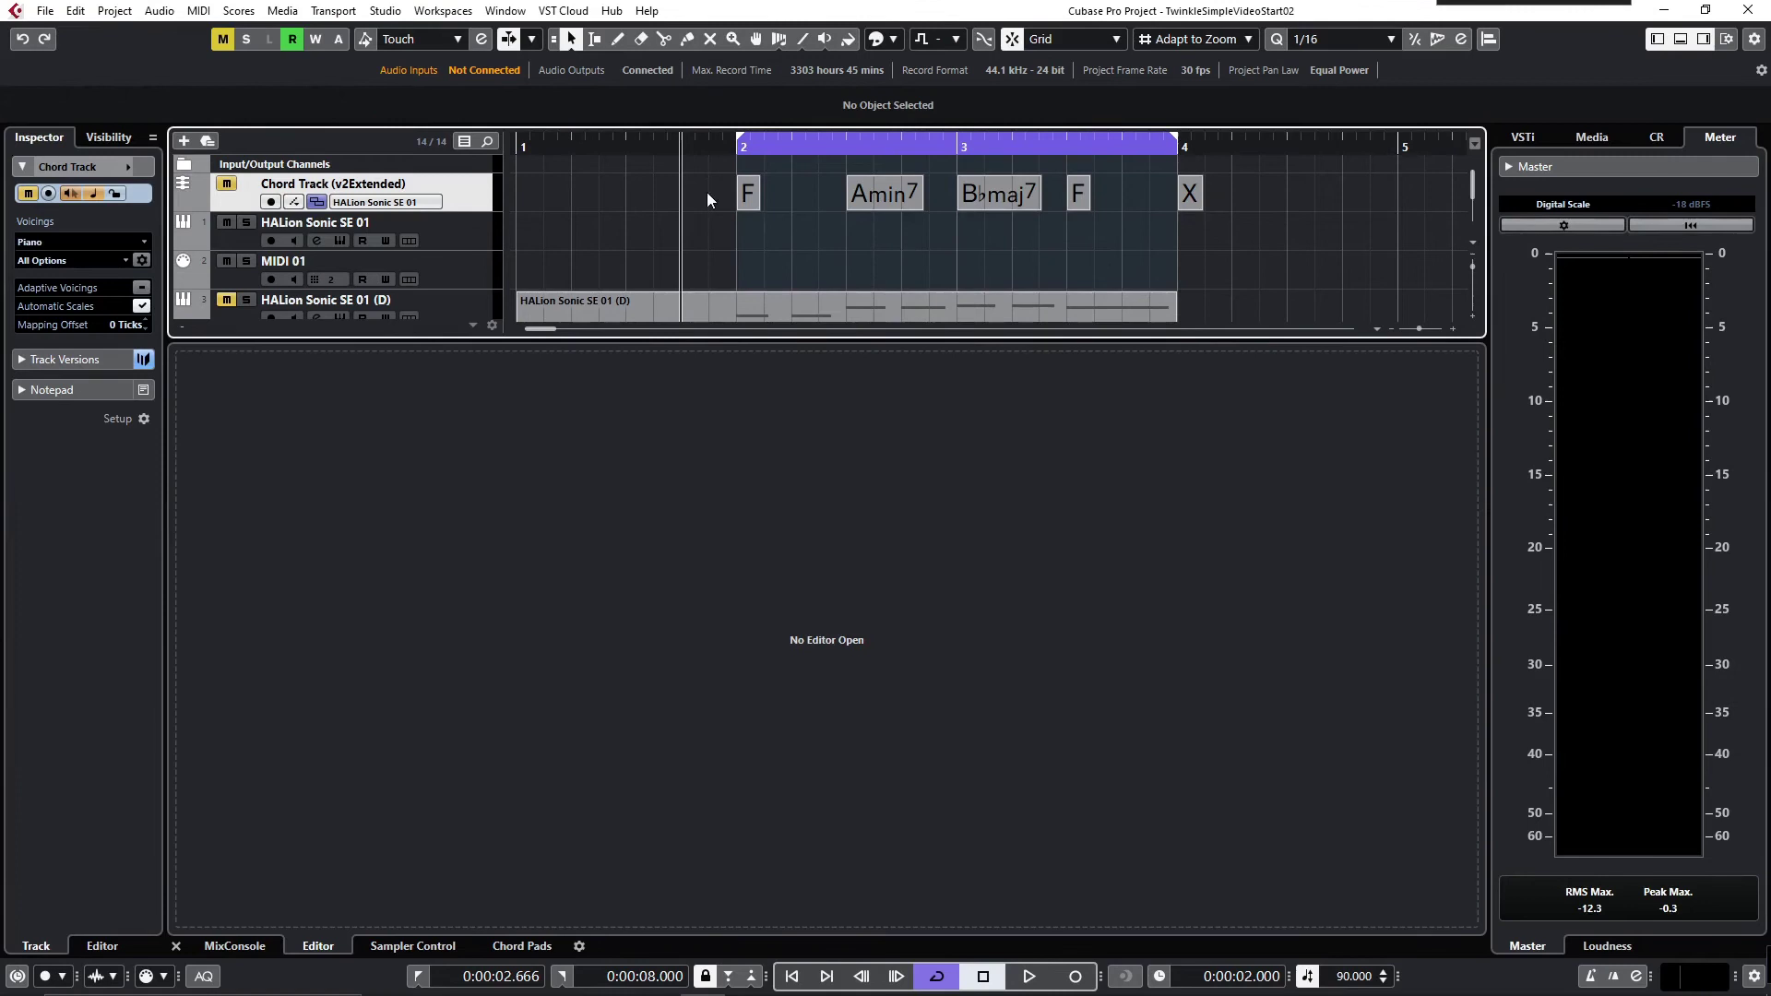
left_click_drag(707, 192, 1165, 246)
left_click_drag(751, 198, 744, 262)
Add the Bass event to the voices shown in the VariAudio editor.
scroll(1253, 295, "down", 4)
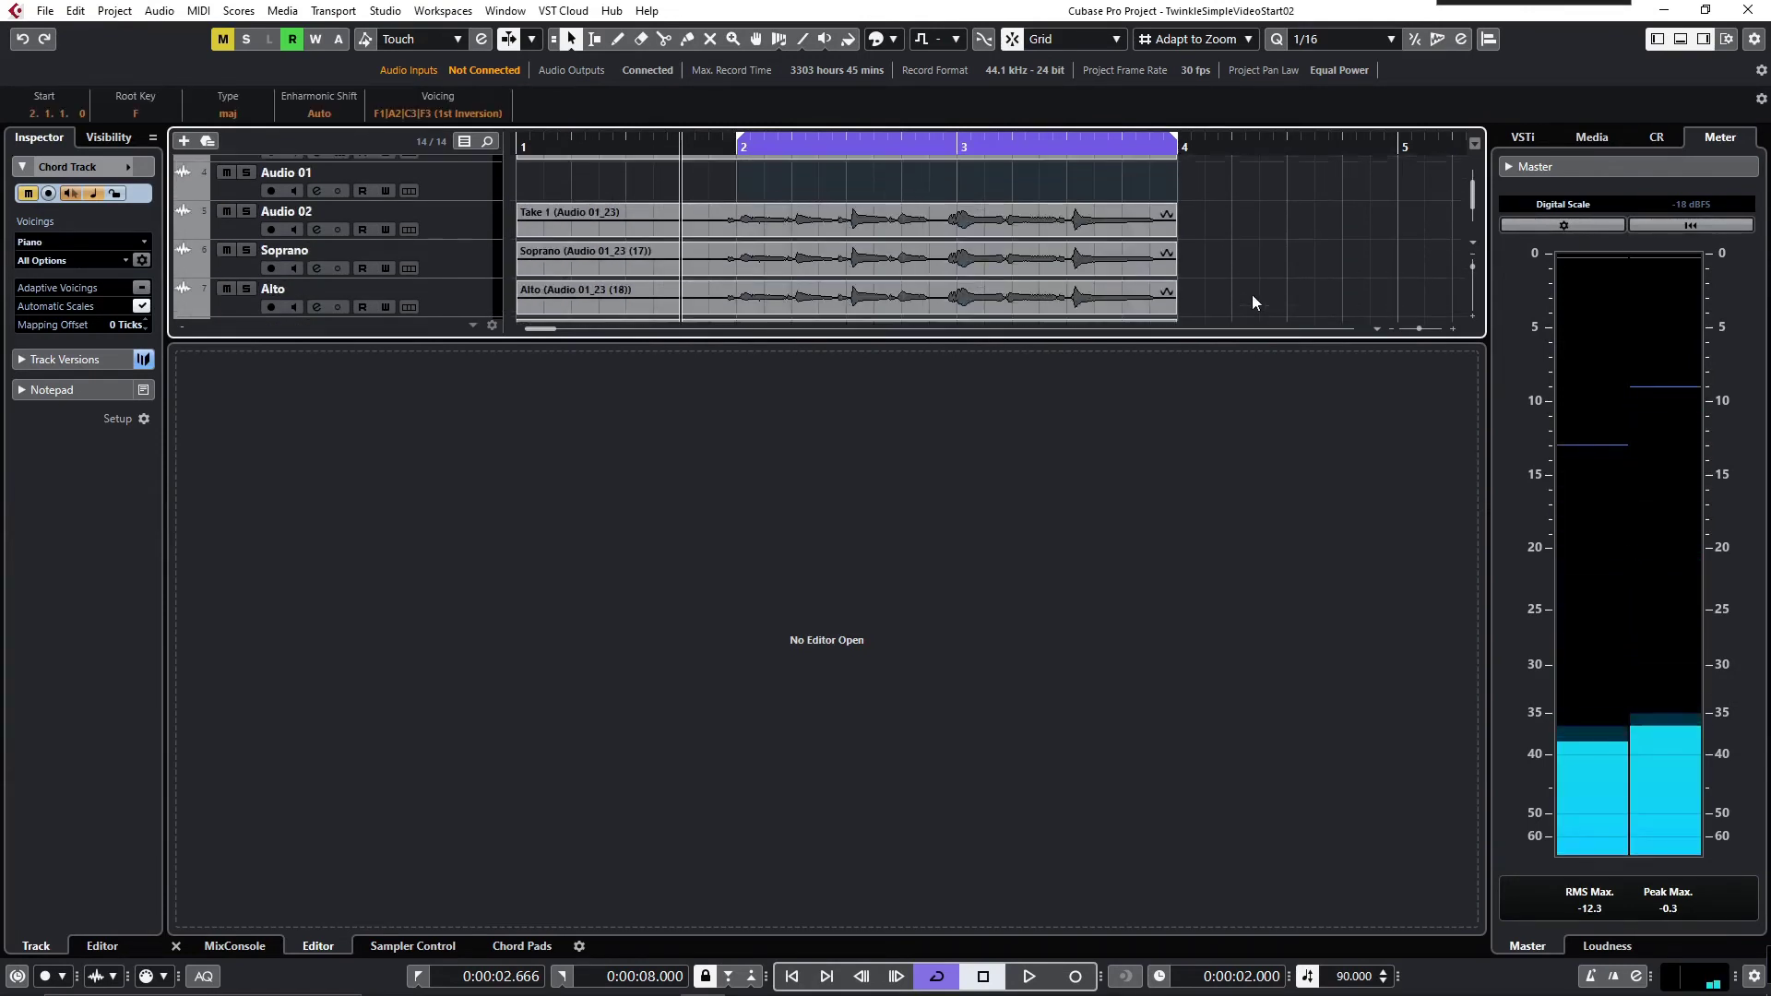
scroll(1253, 295, "down", 1)
left_click_drag(1218, 300, 1116, 209)
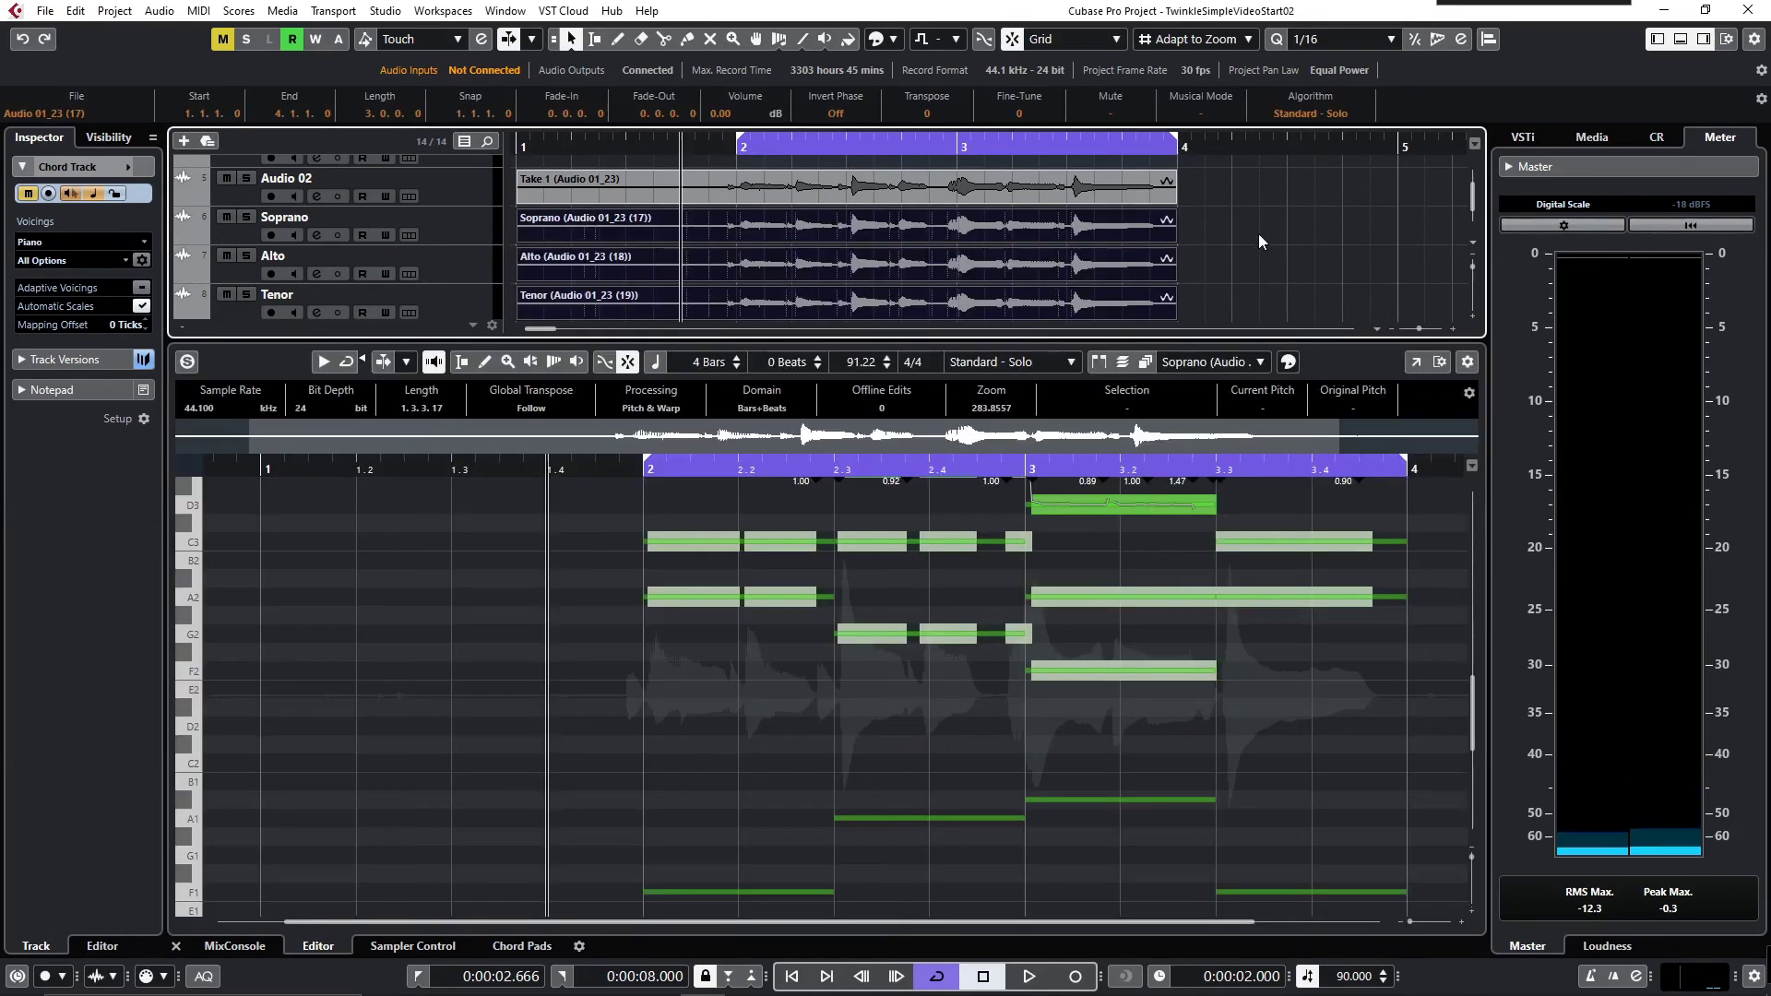
scroll(1260, 235, "down", 2)
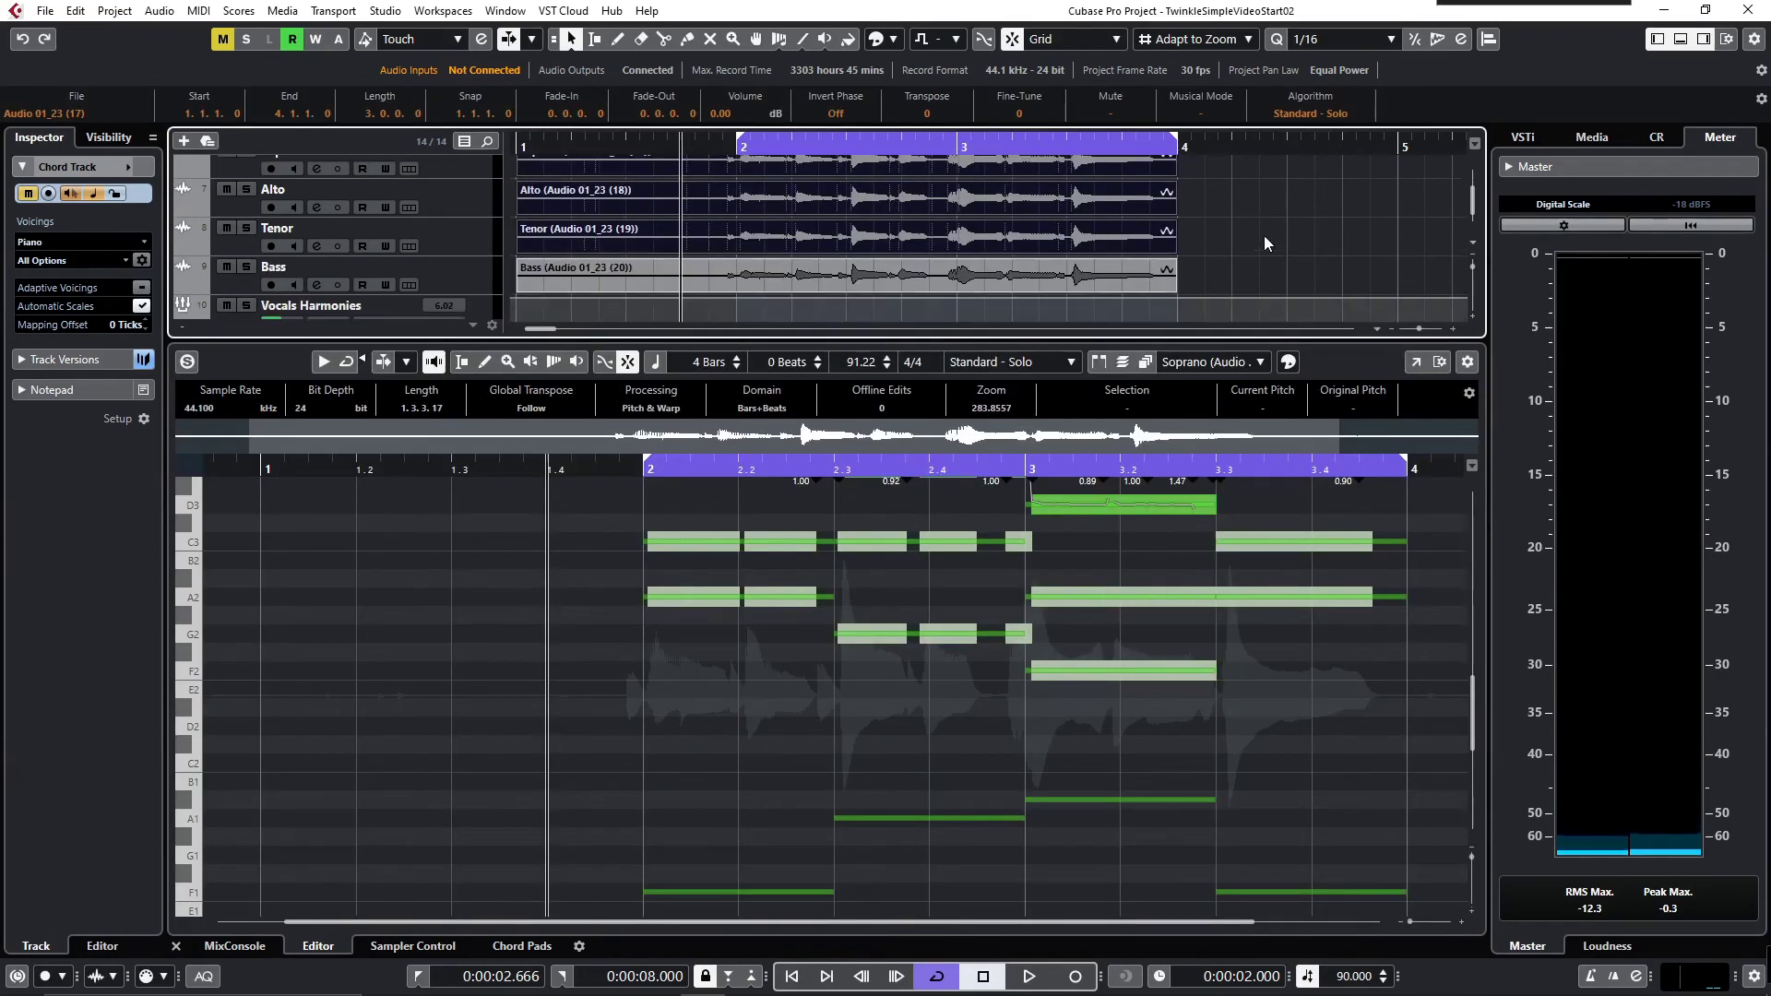
left_click(1122, 279, "ctrl")
scroll(1261, 823, "down", 2)
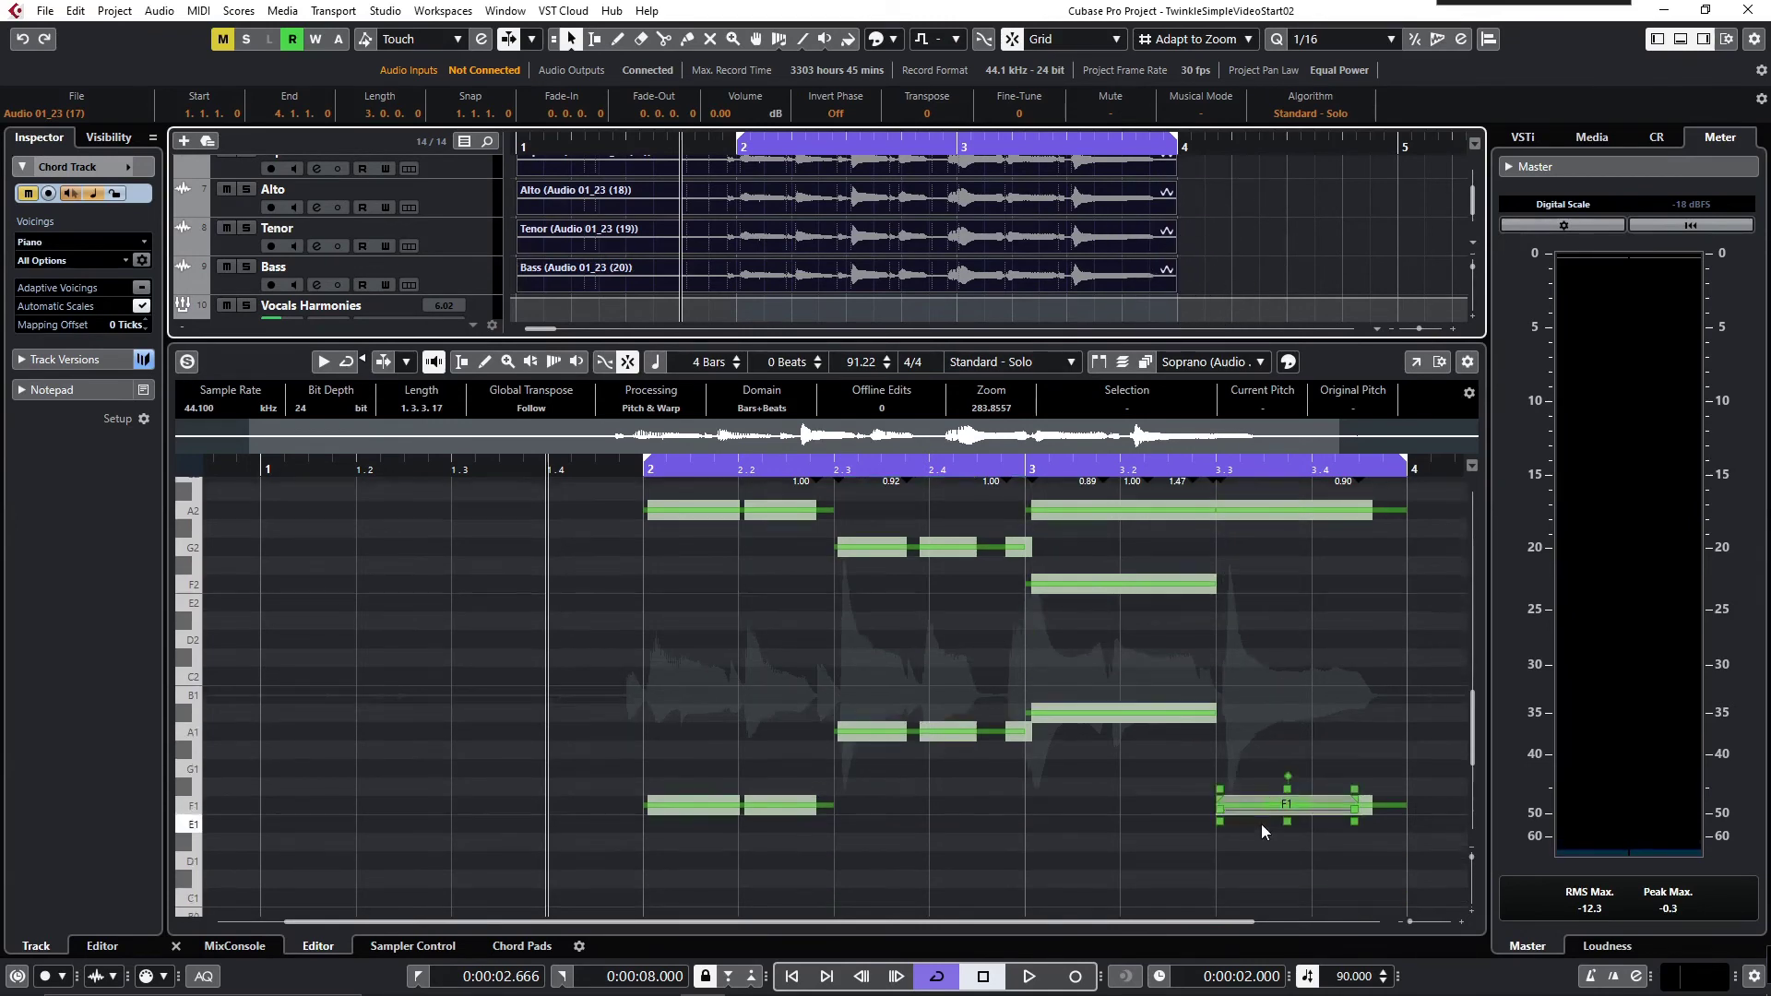
scroll(1260, 823, "up", 3)
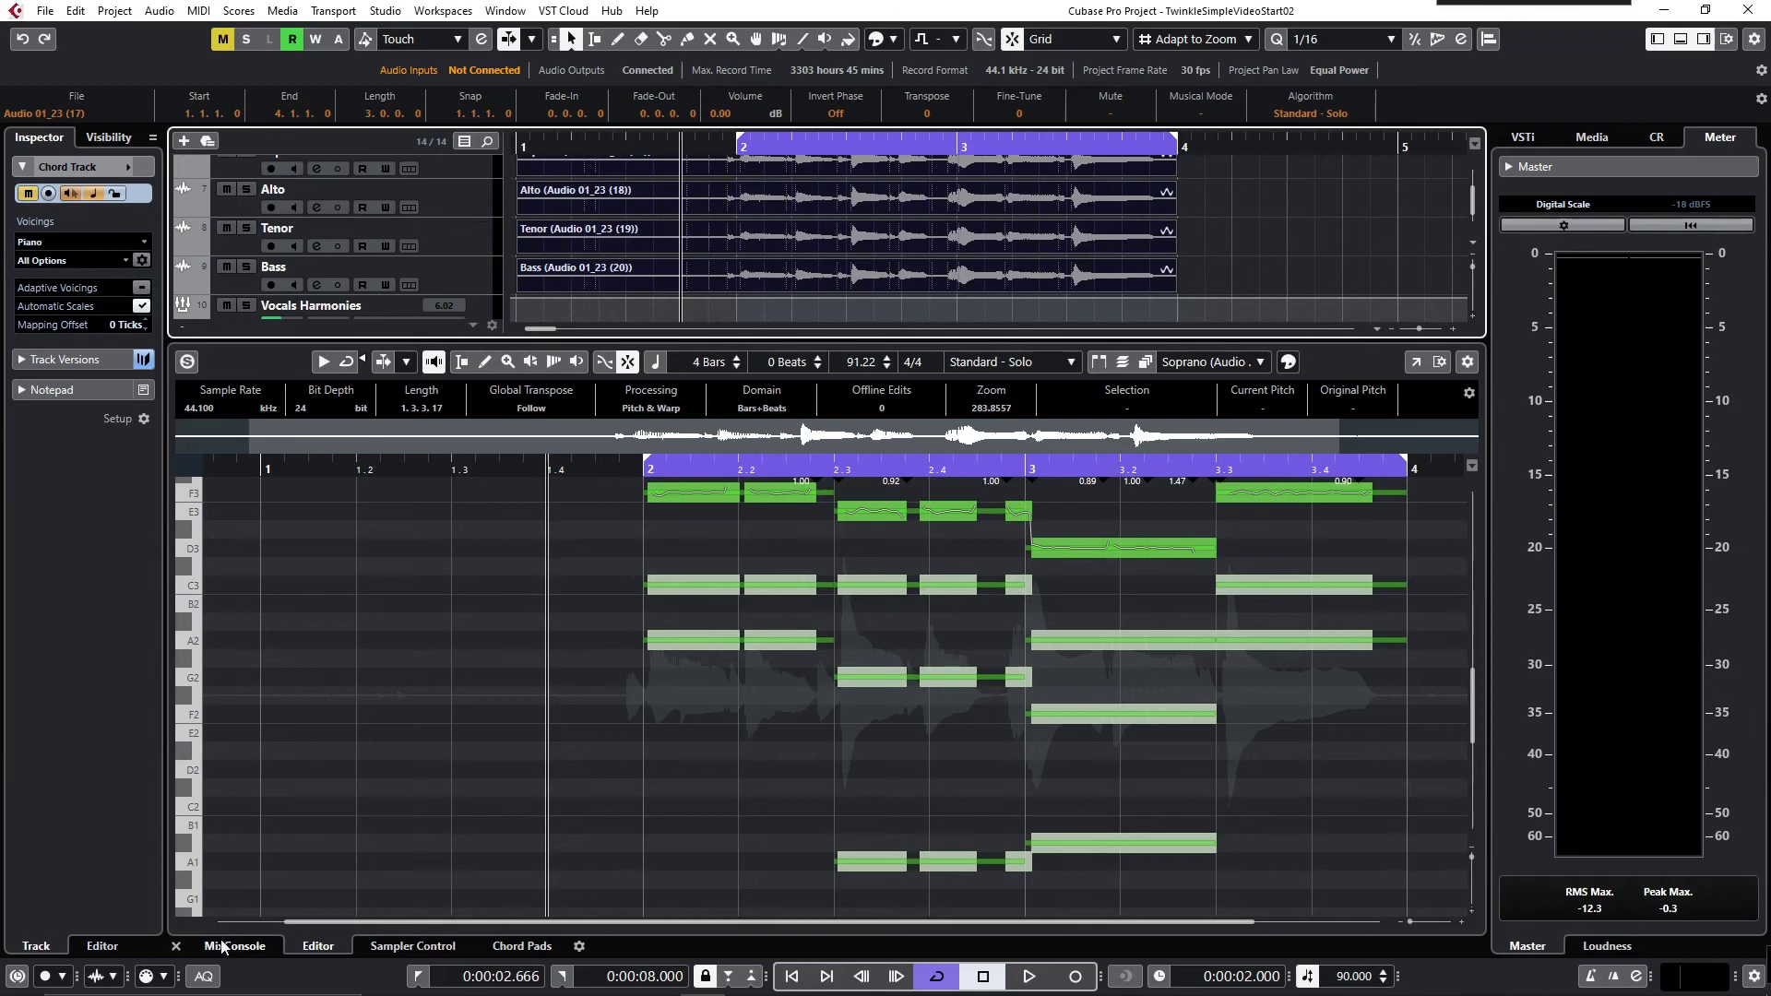
scroll(376, 214, "up", 5)
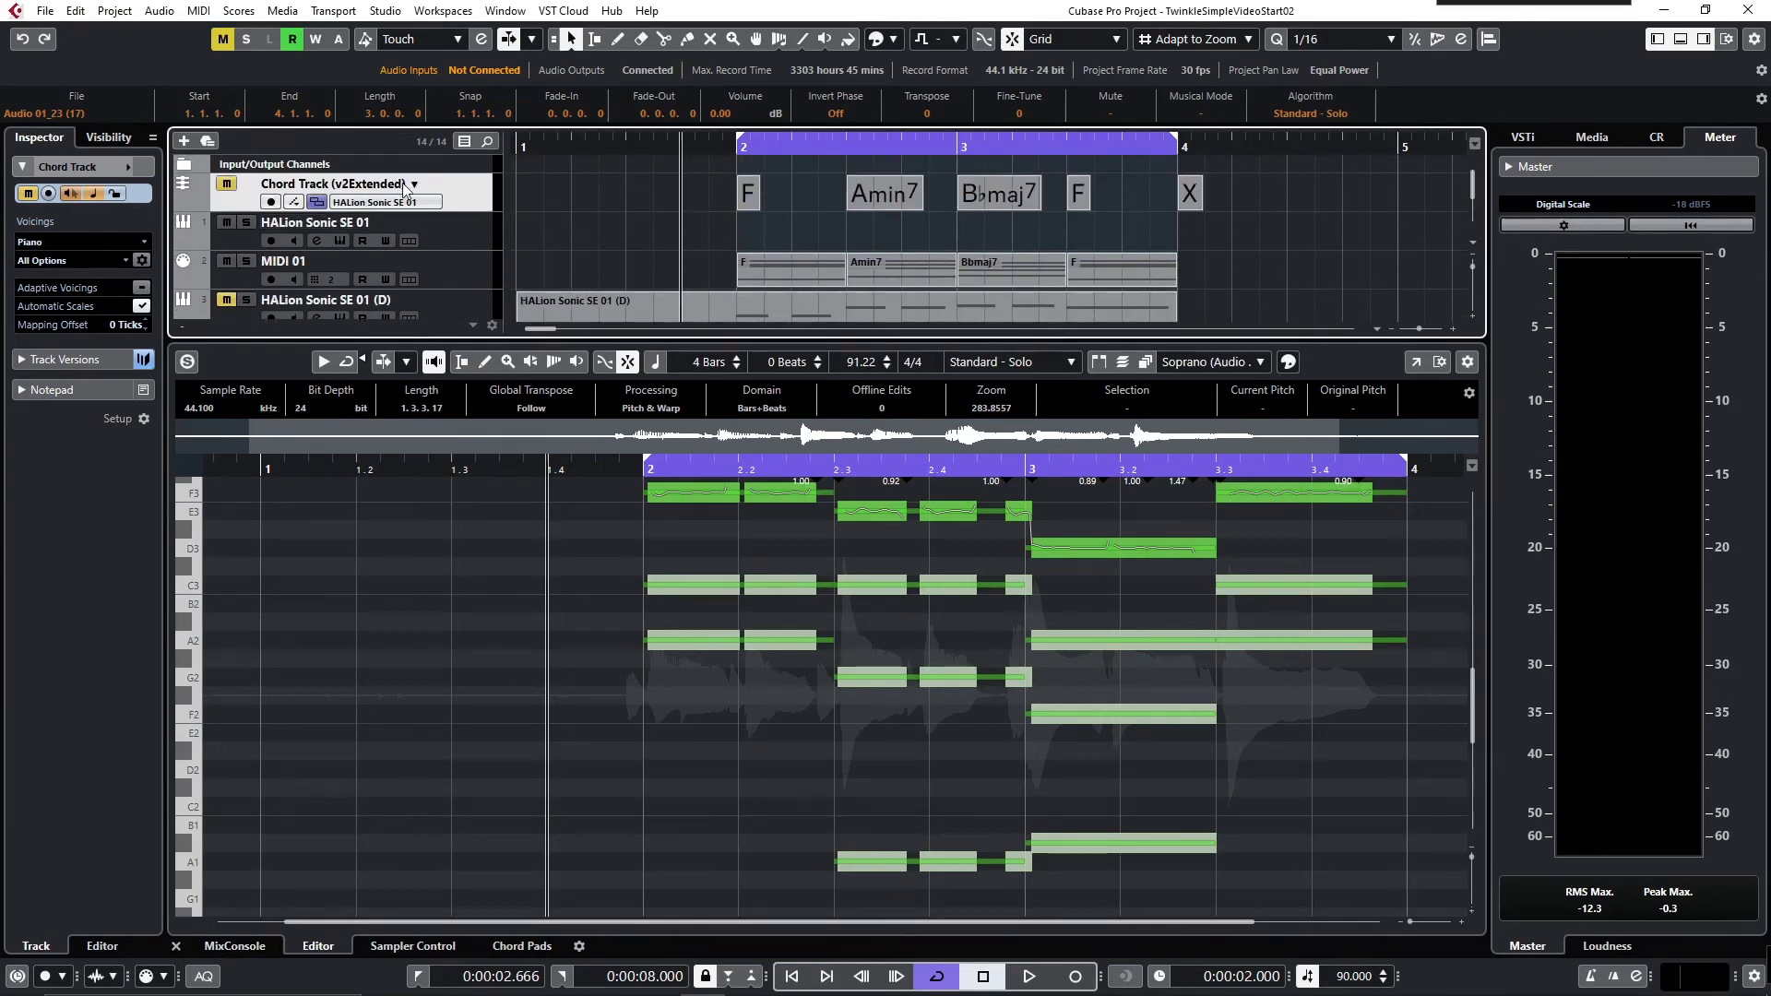
Switch the chord track to its v3 Advanced version.
left_click(404, 183)
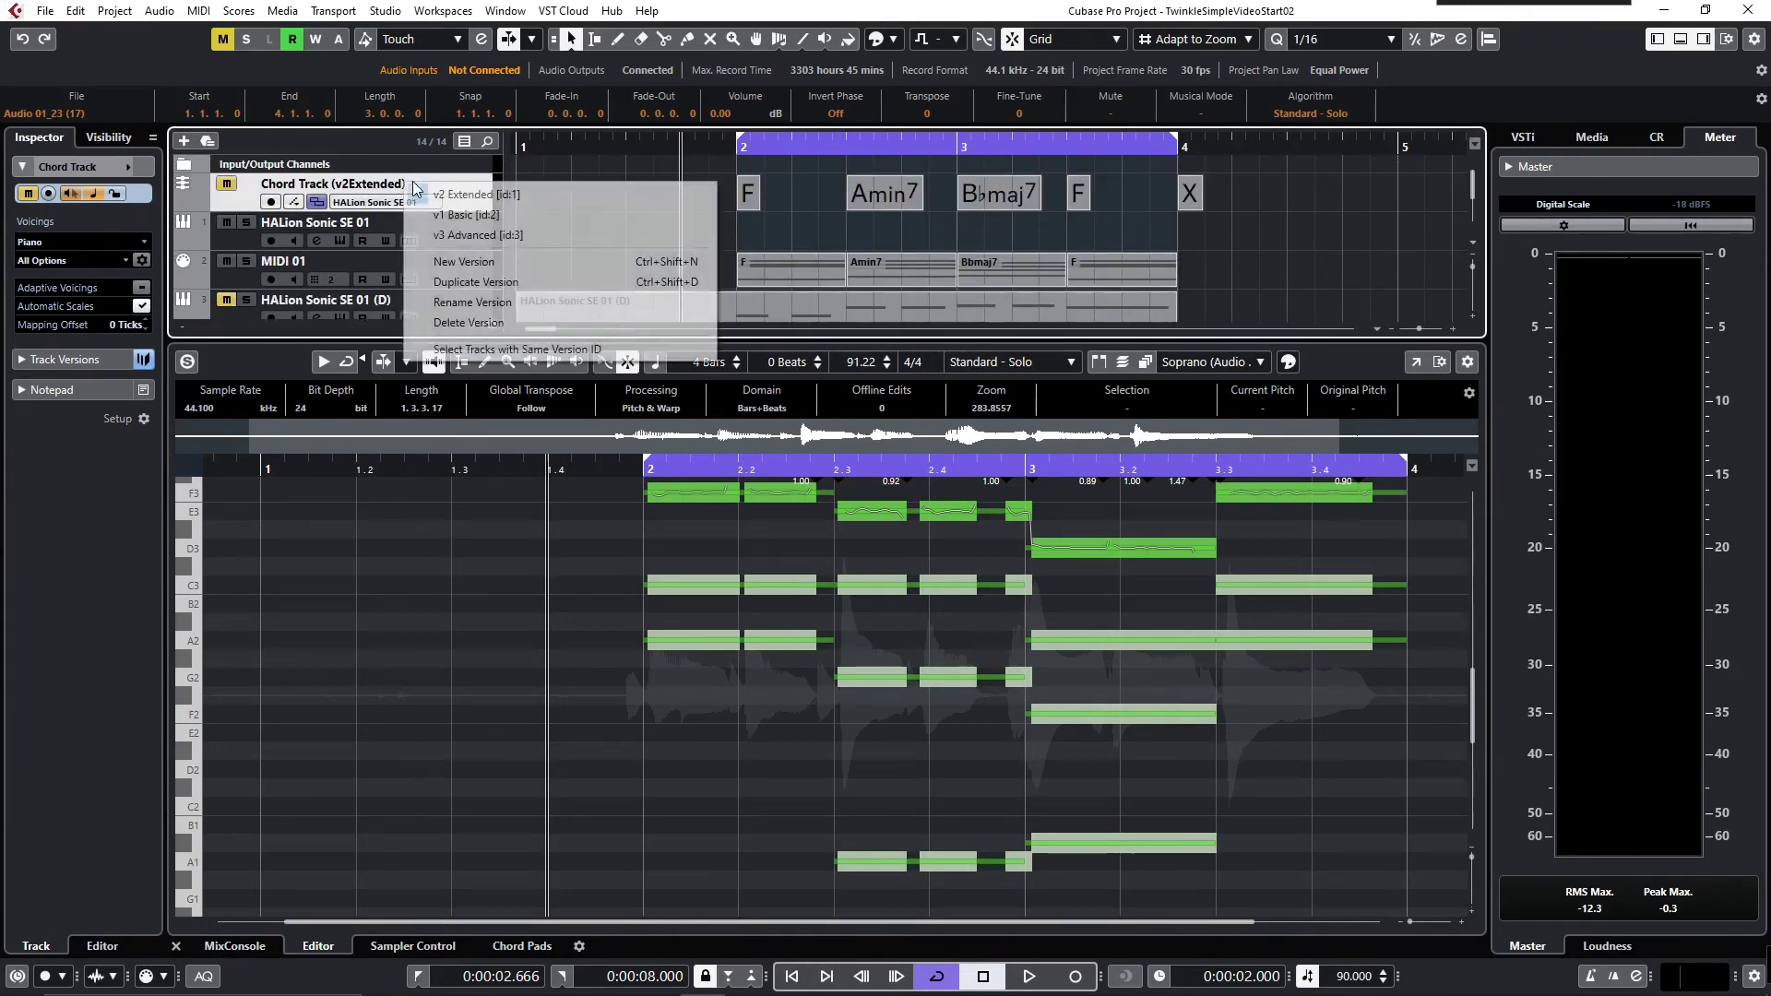
left_click(487, 235)
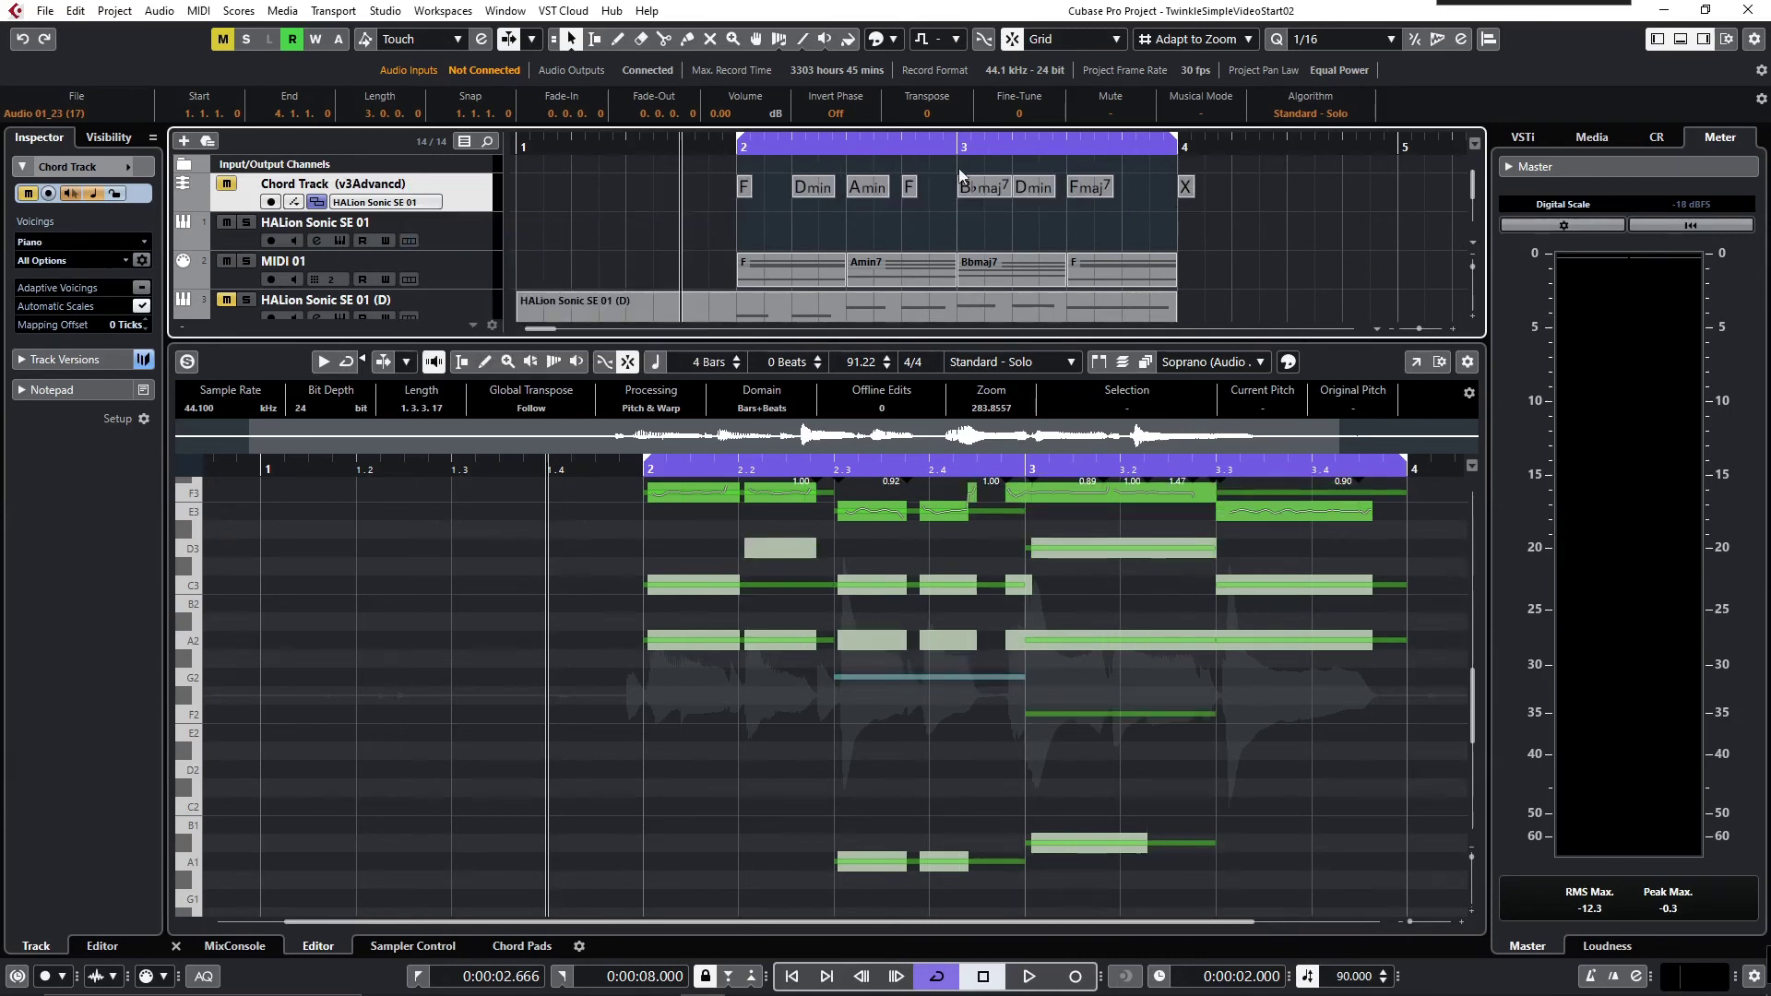
scroll(1223, 573, "up", 2)
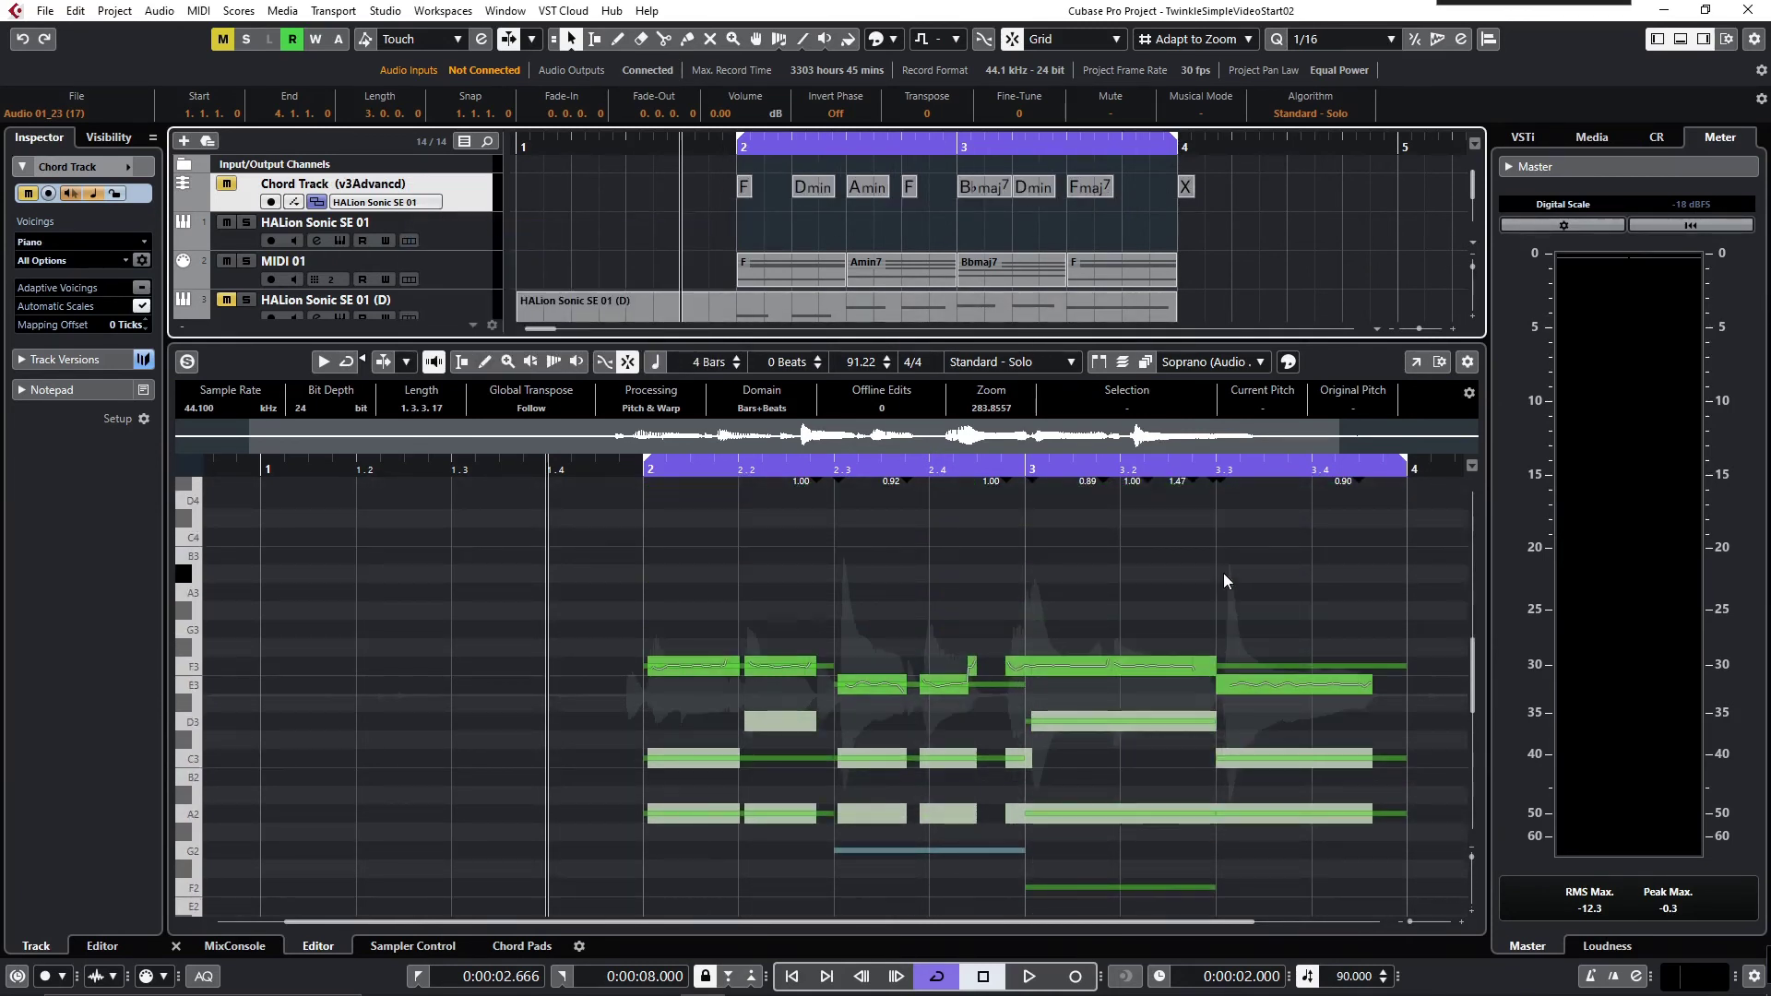
scroll(1223, 573, "down", 1)
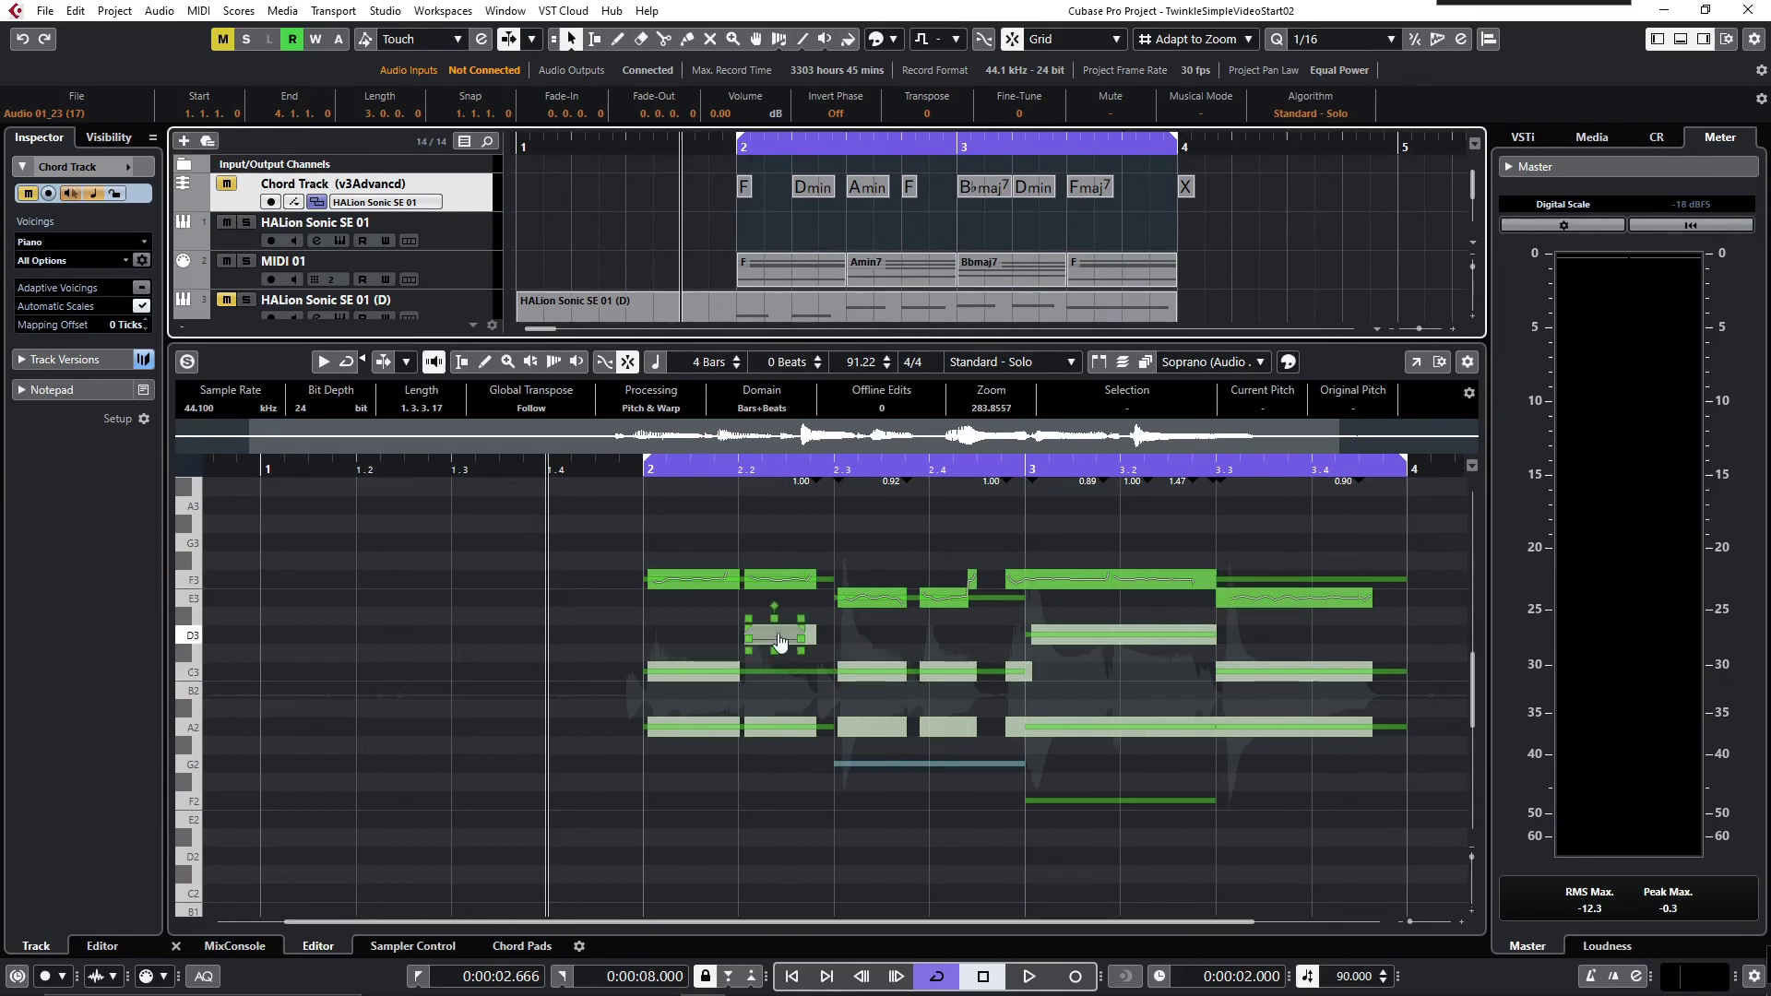
scroll(808, 729, "down", 1)
scroll(808, 729, "up", 1)
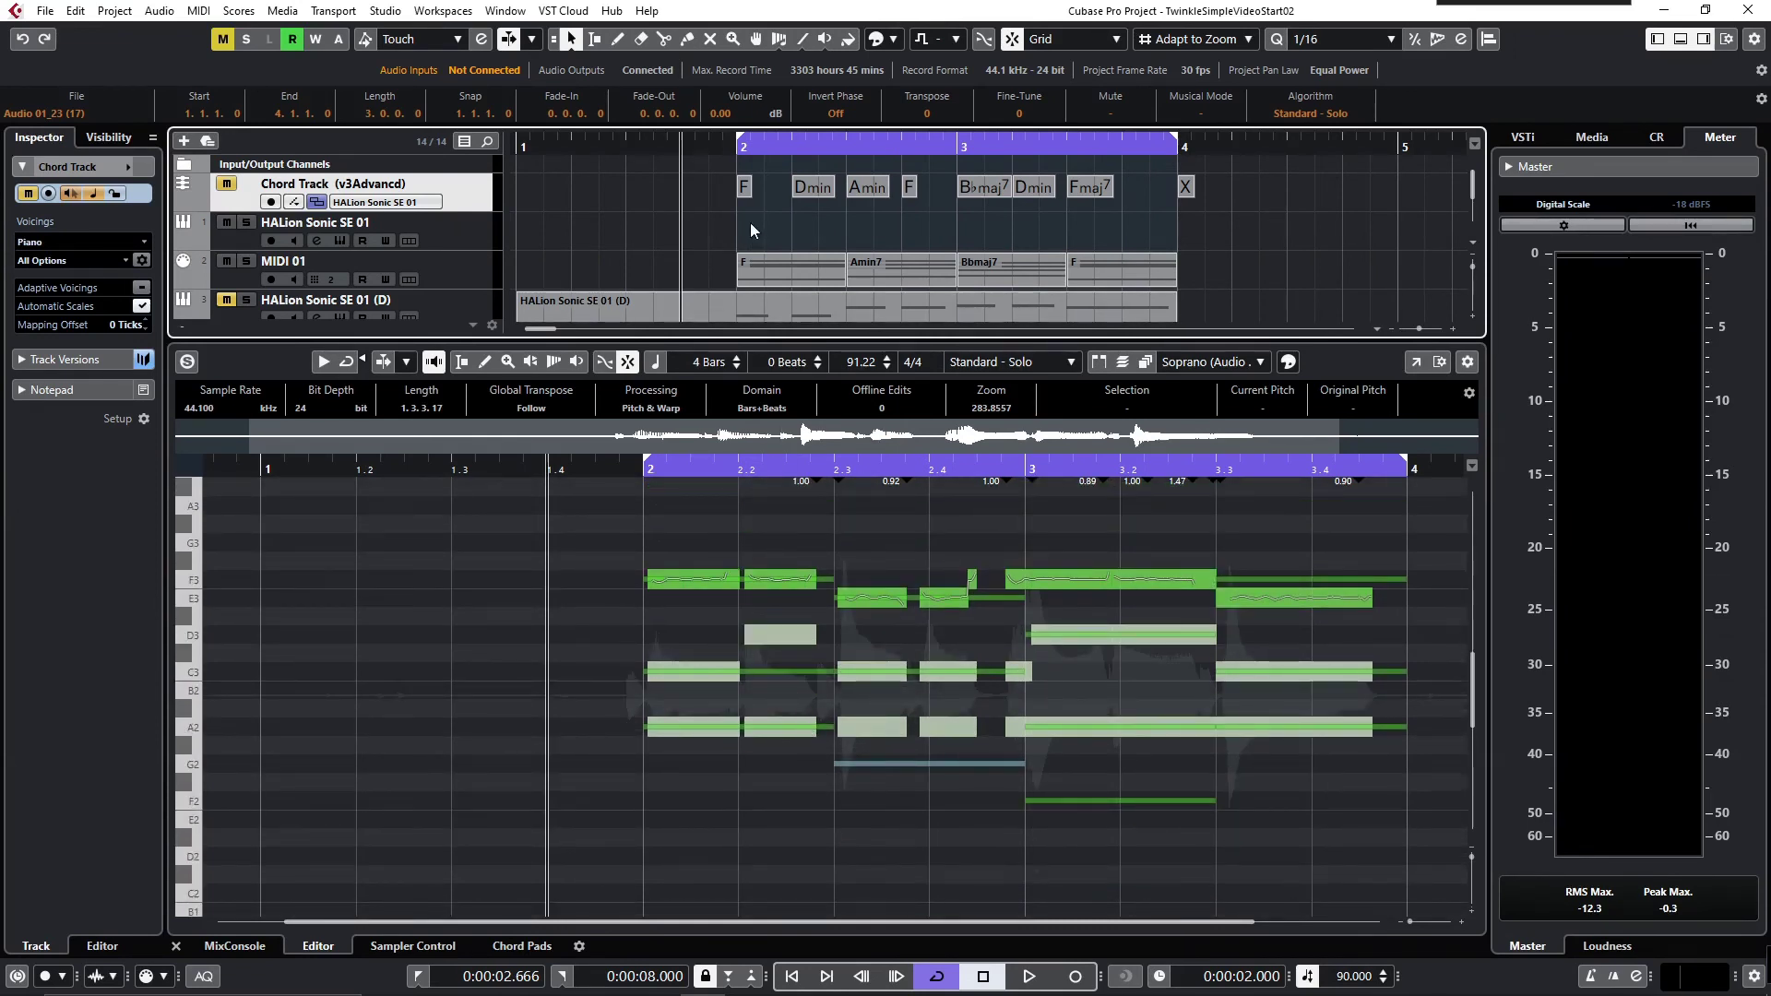
Delete the old MIDI 01 chord parts and copy the seven Advanced chords onto MIDI 01.
left_click(784, 269)
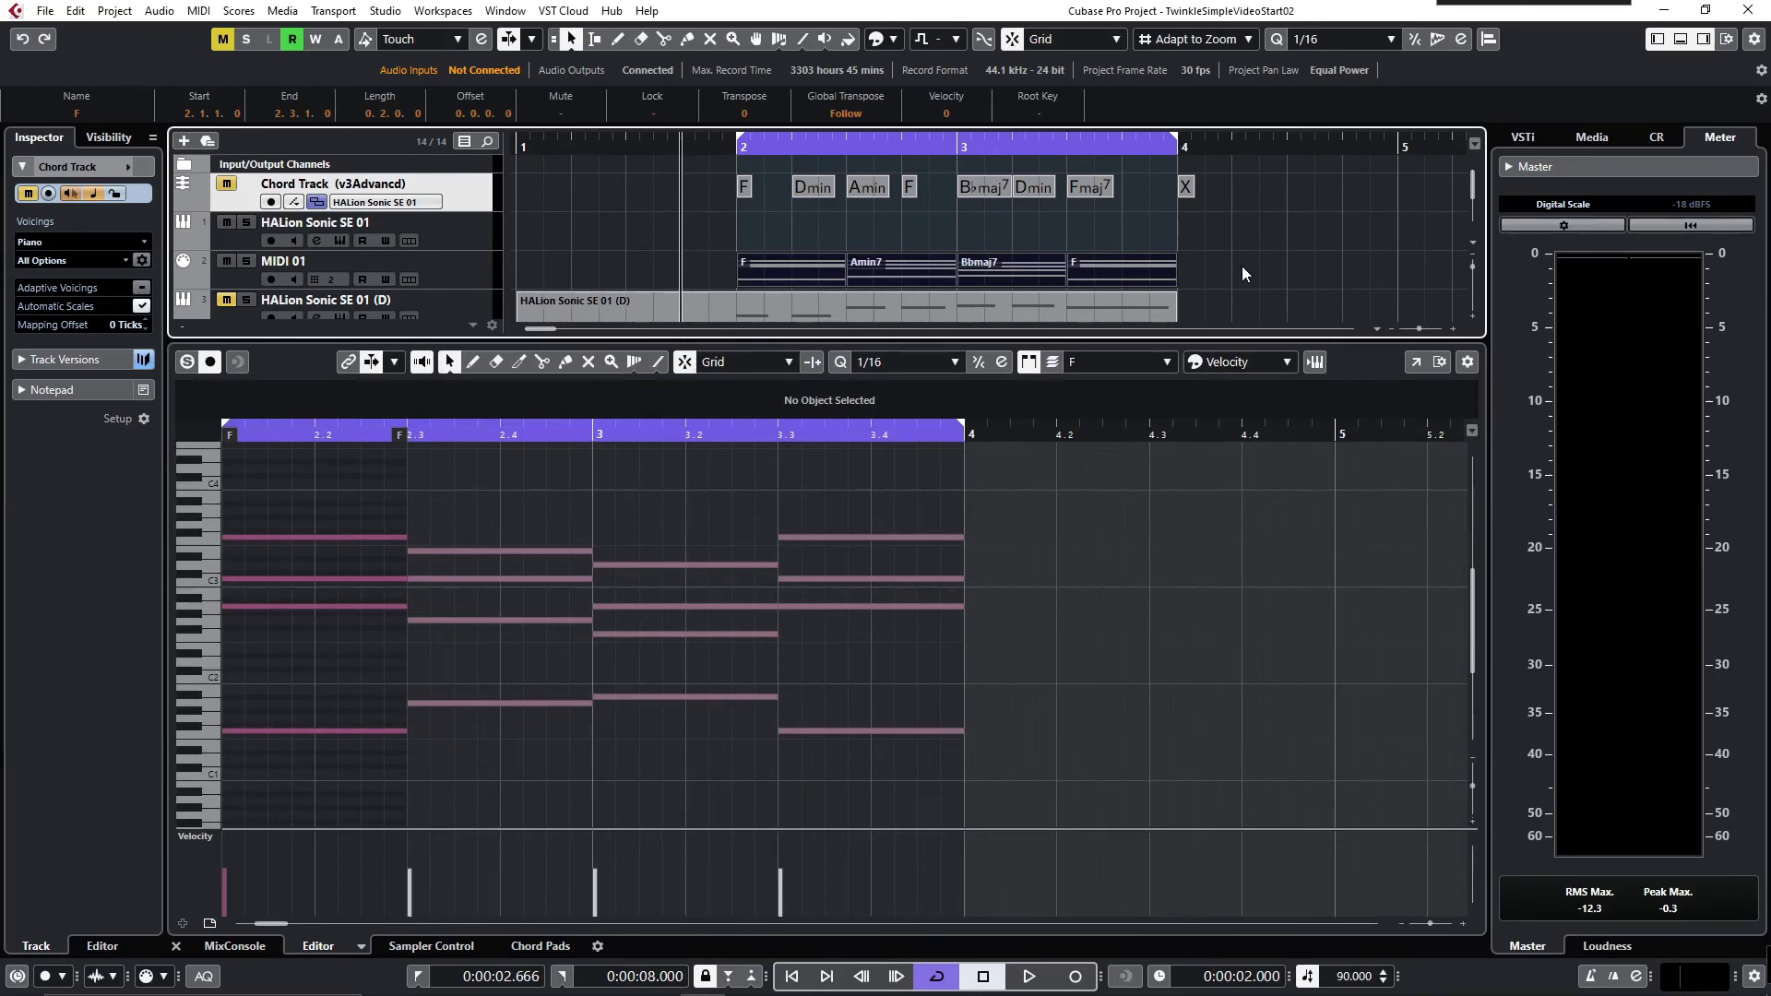
key("Delete")
left_click_drag(724, 188, 1154, 195)
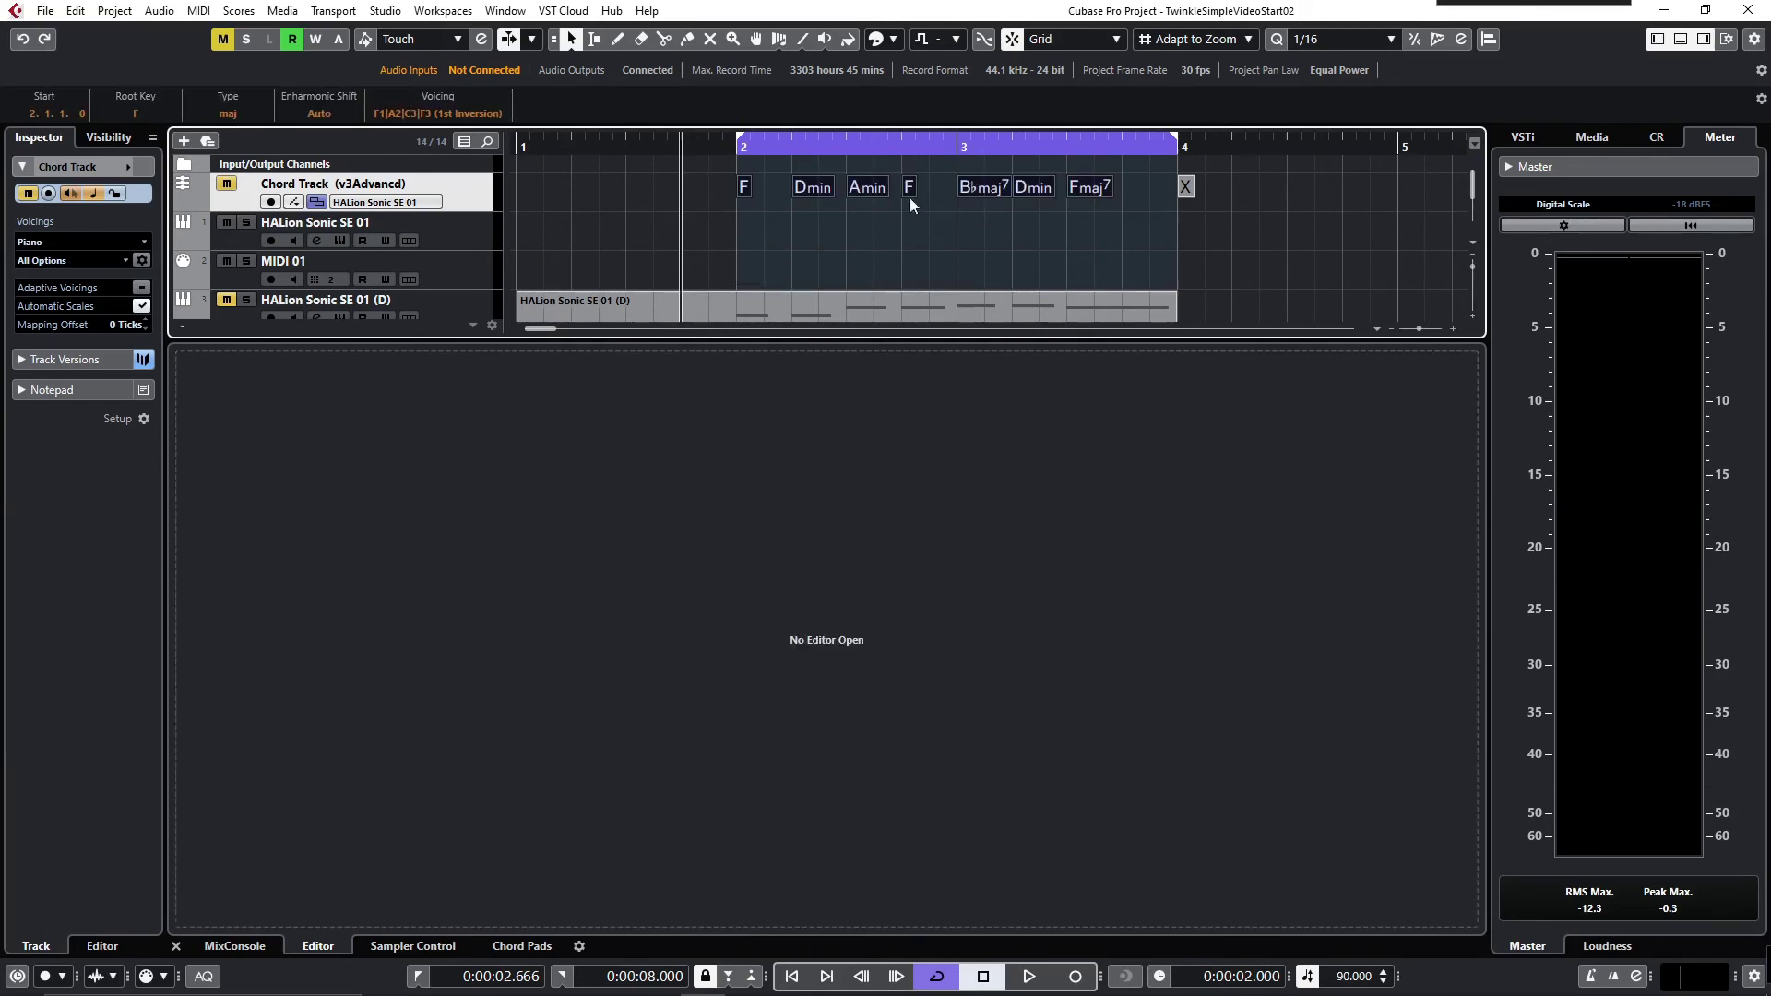
left_click_drag(751, 181, 740, 259)
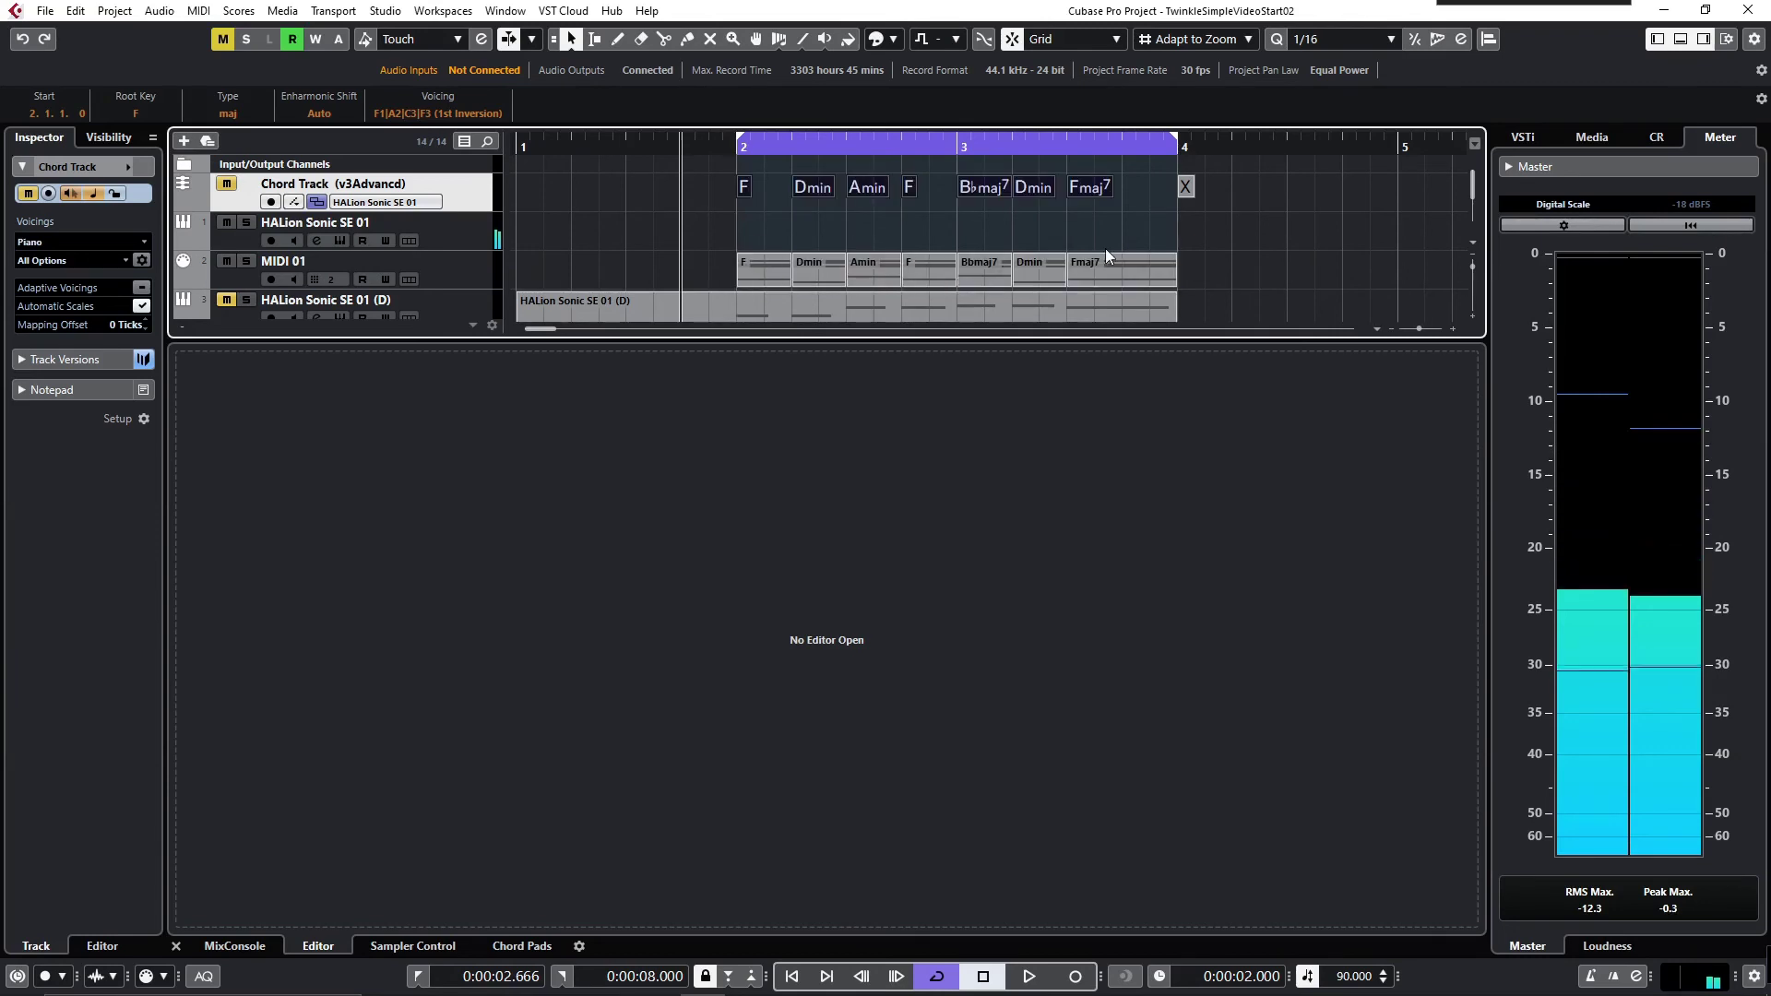
scroll(1255, 213, "down", 5)
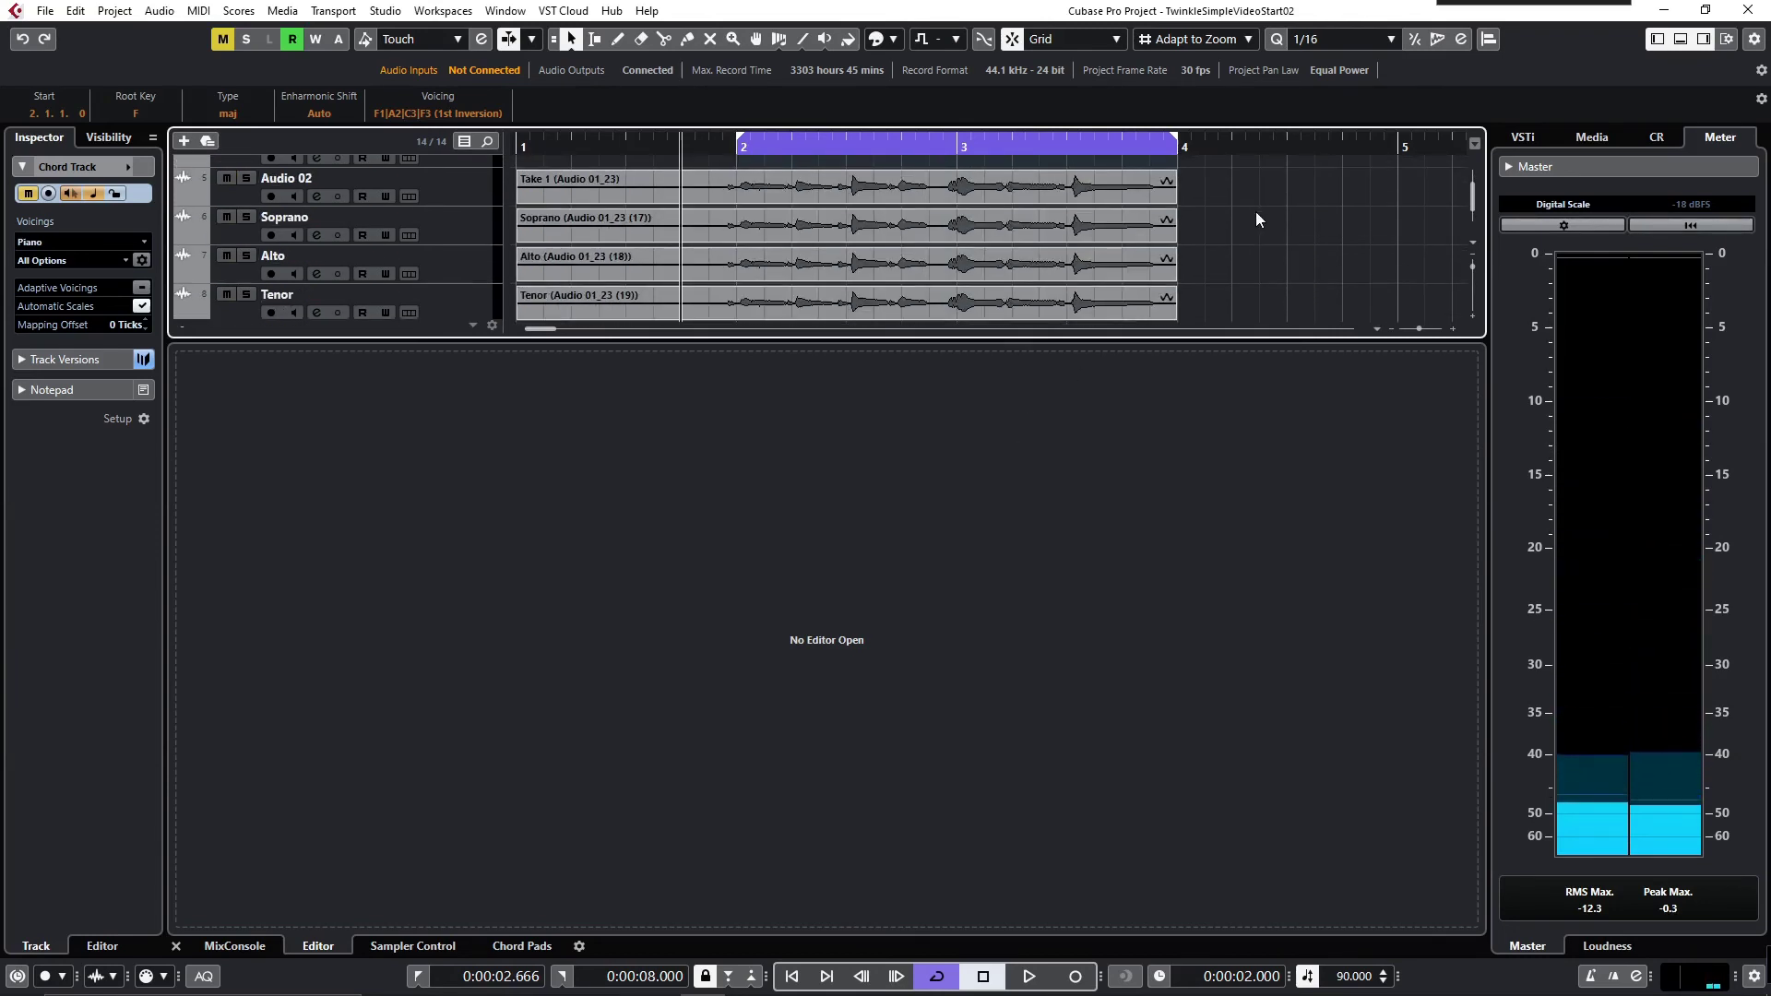
Raise the E3 soprano segment to F3.
scroll(1253, 285, "down", 1)
left_click_drag(1238, 302, 1076, 204)
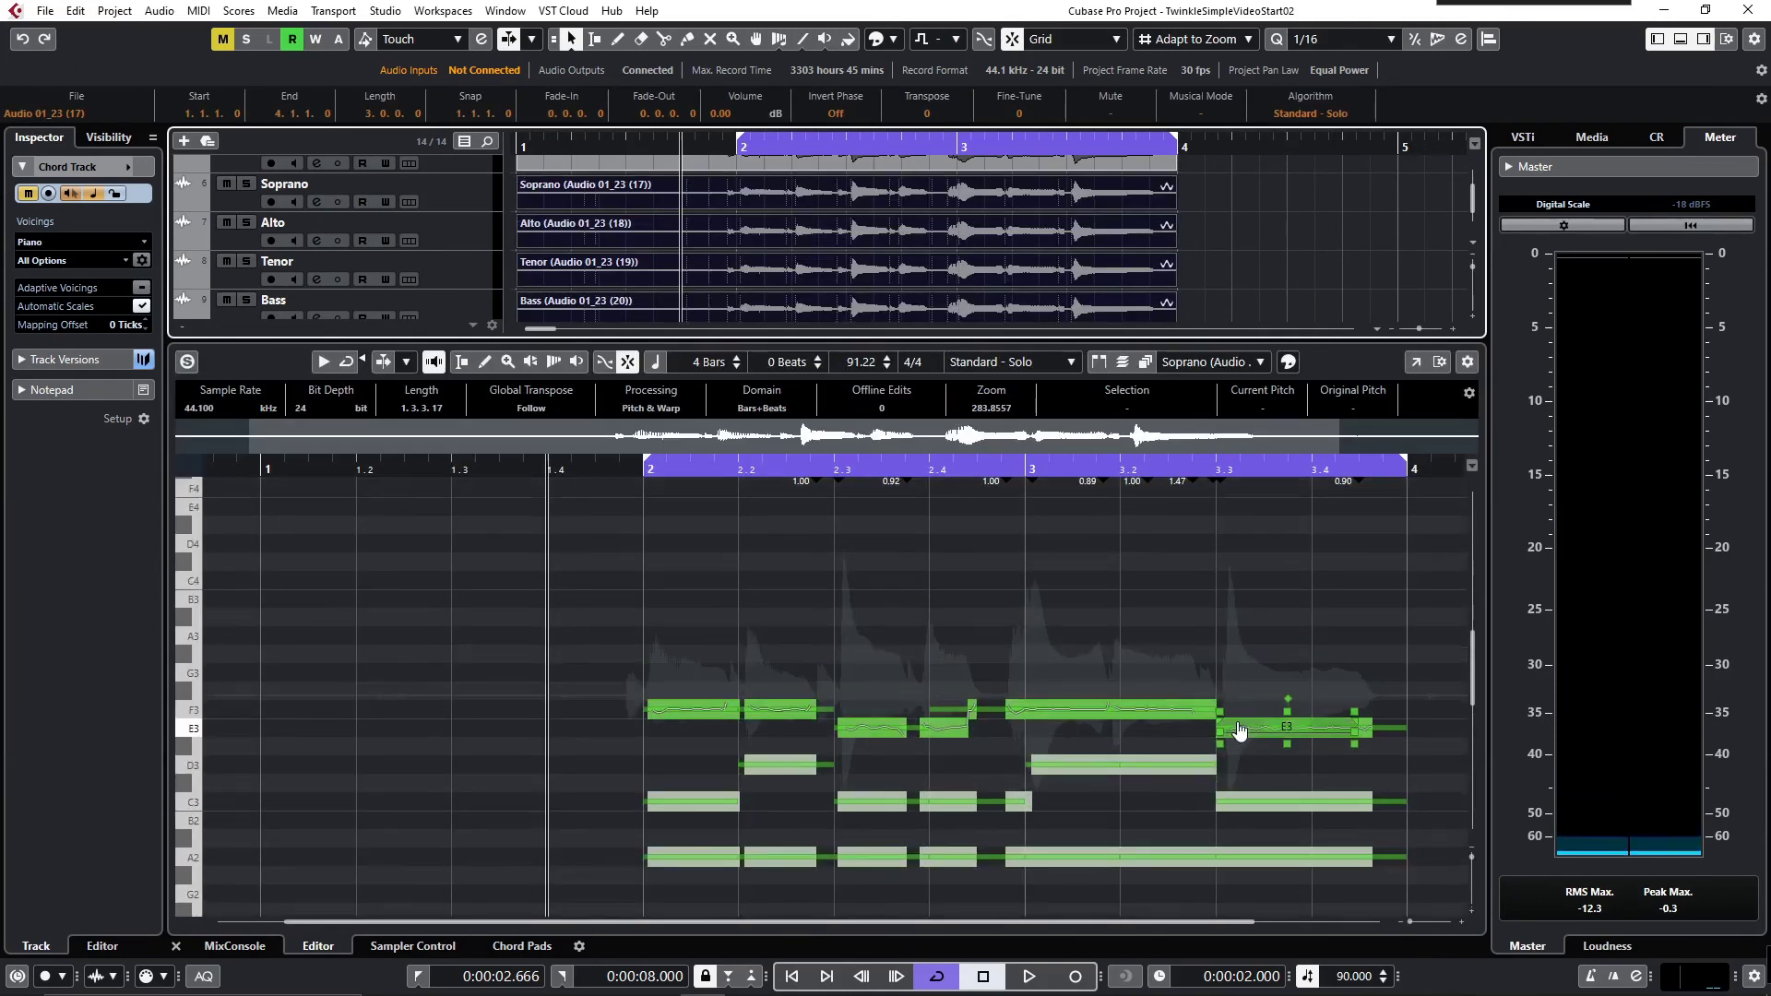
scroll(1237, 722, "down", 3)
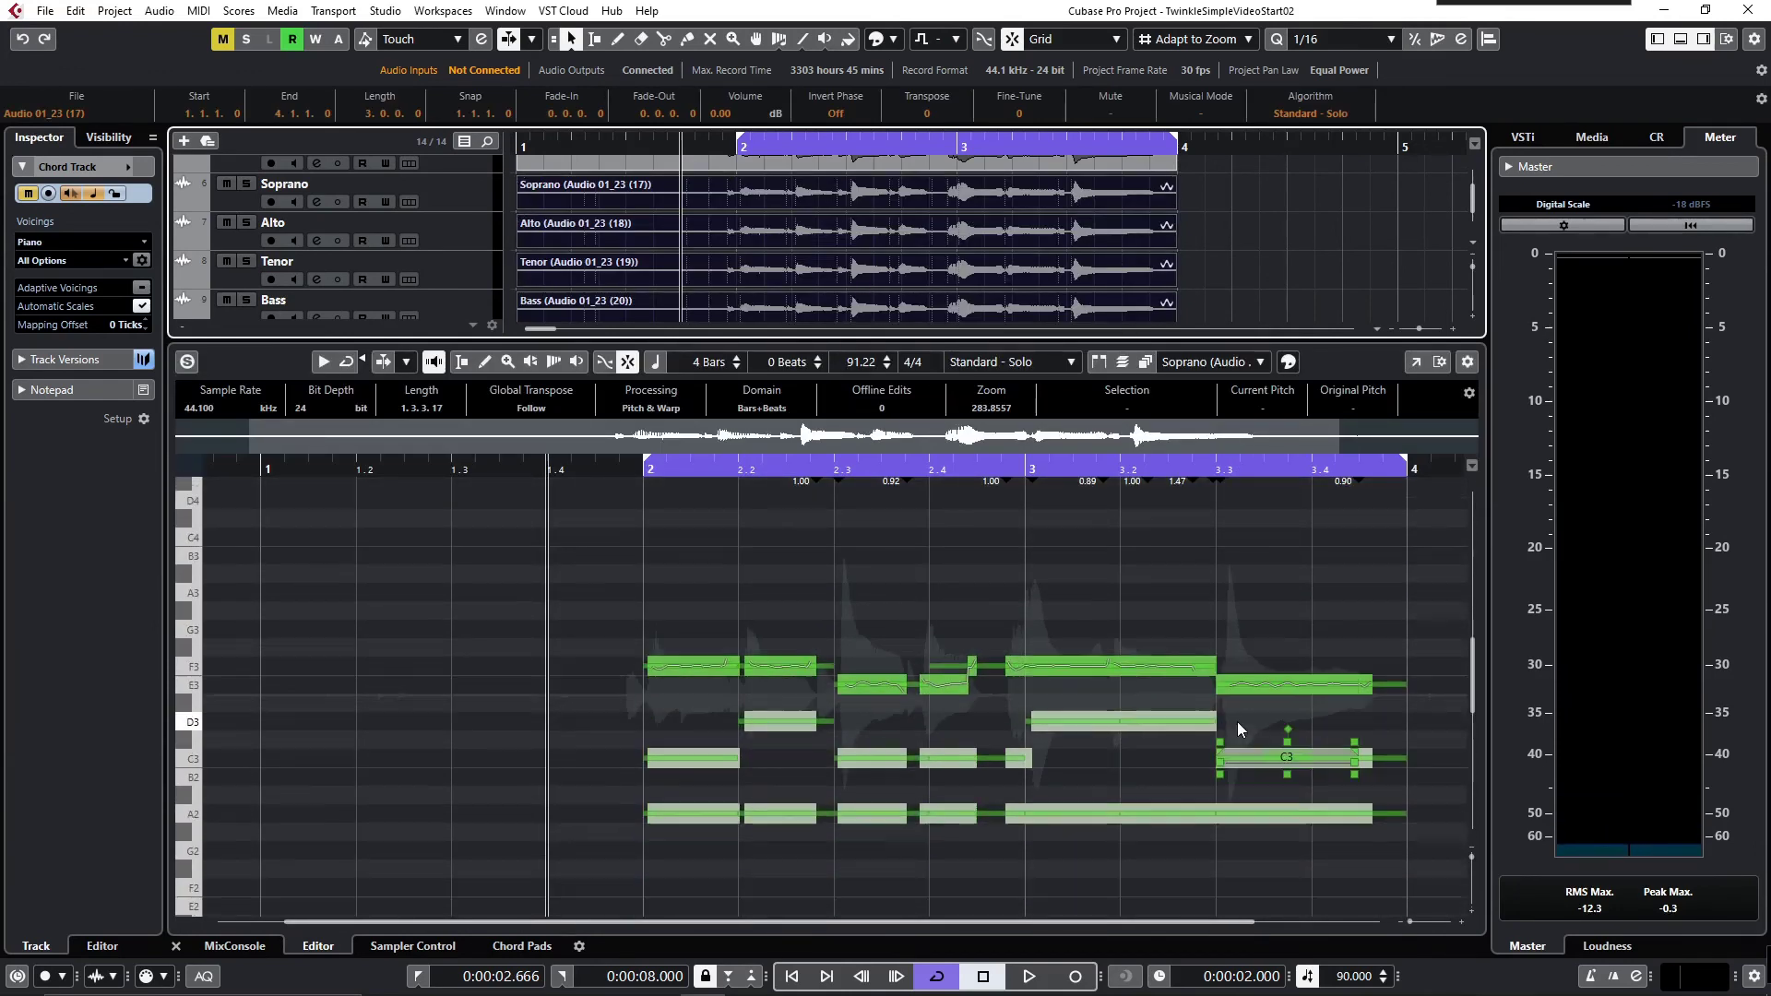
scroll(1237, 721, "down", 1)
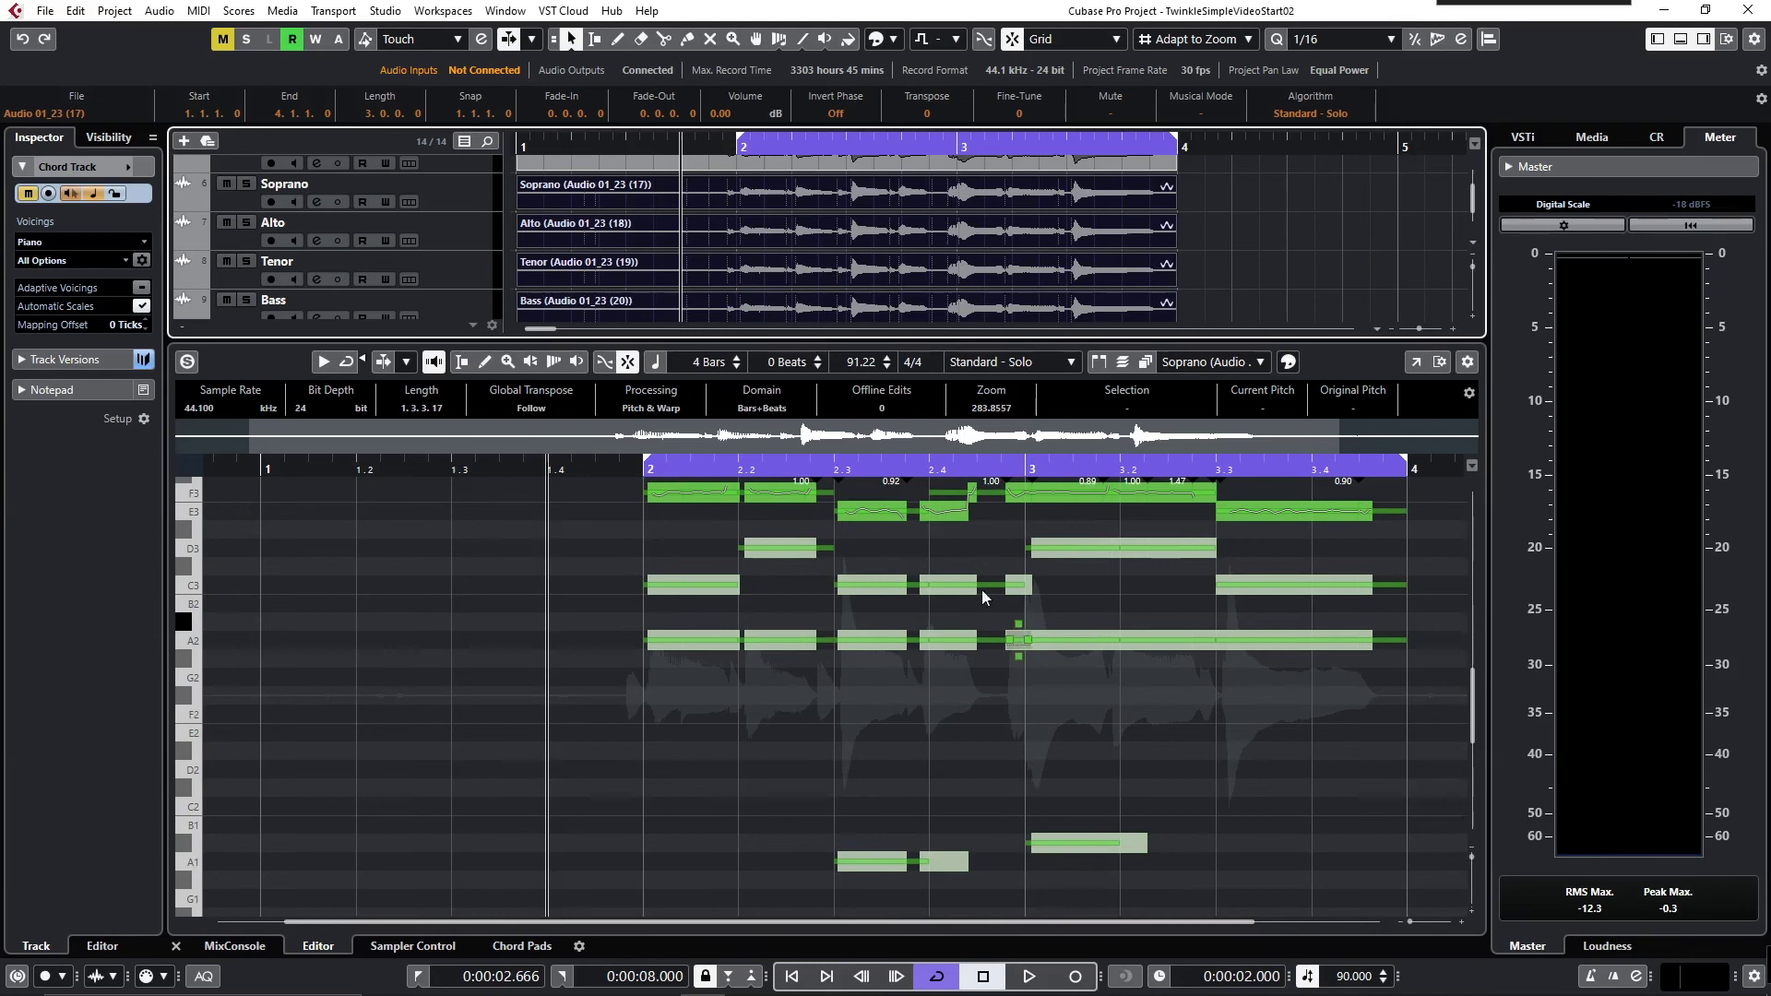
left_click_drag(923, 515, 922, 494)
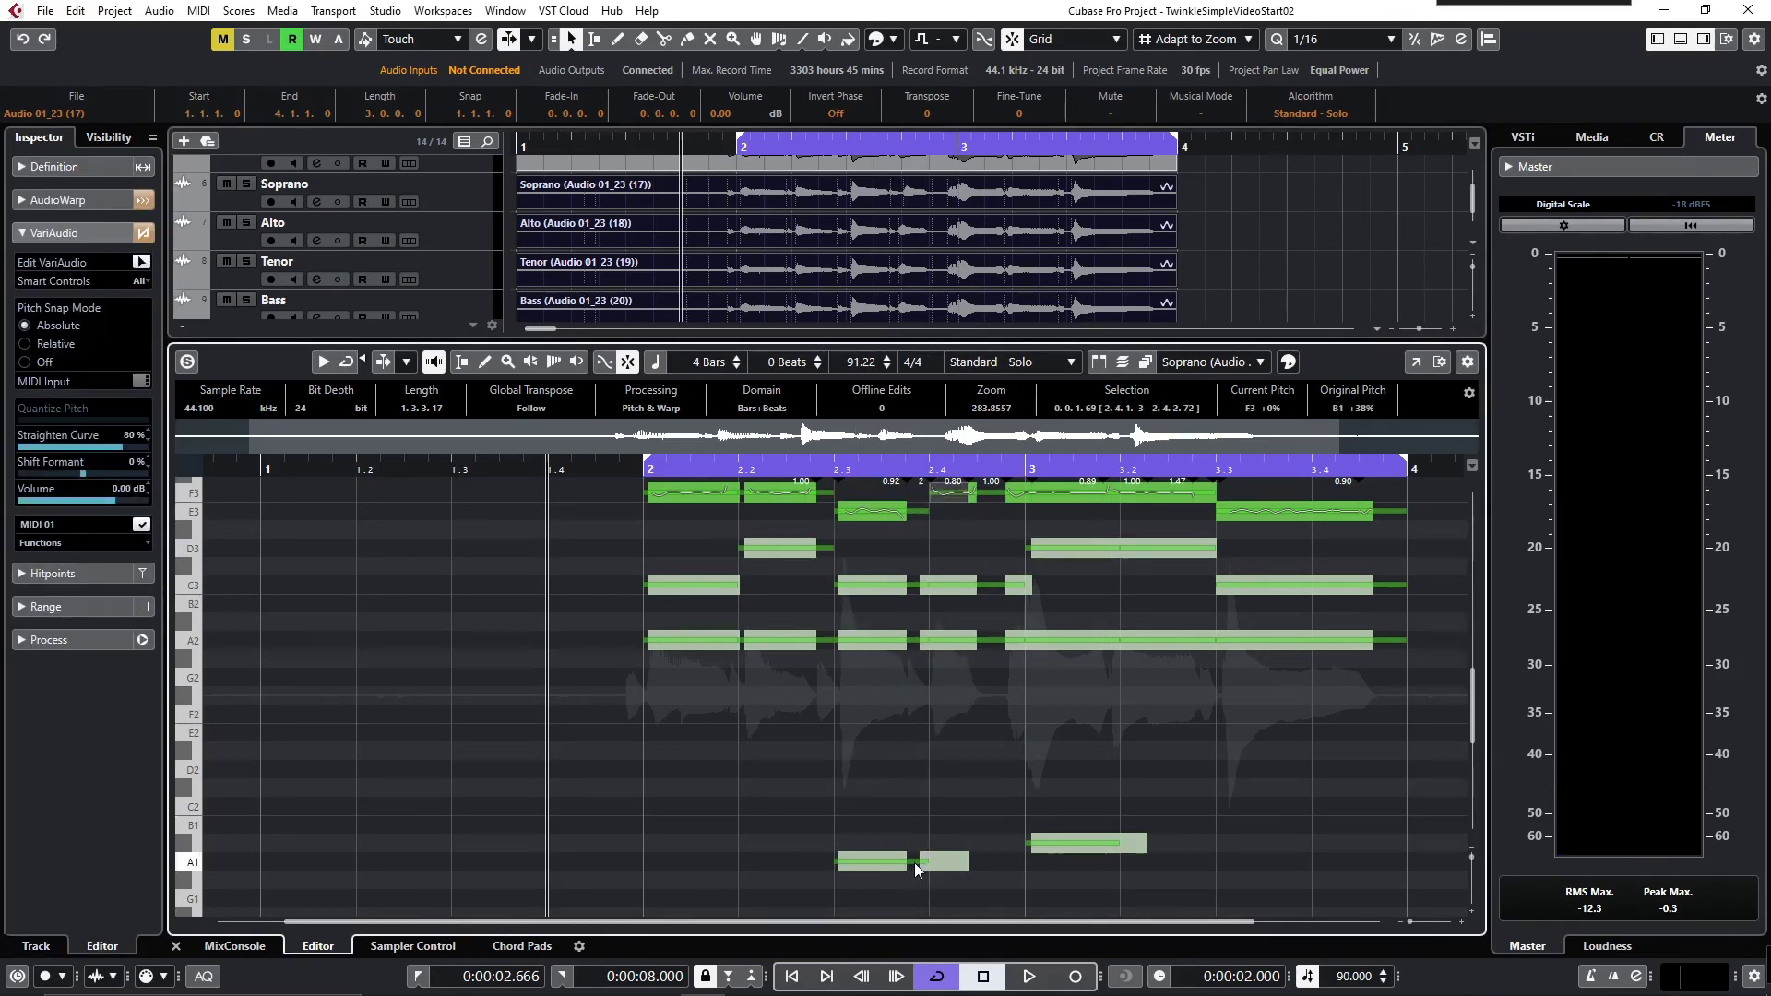
Lower the bass segment to F1 and play back the corrected voices.
left_click_drag(924, 867, 928, 936)
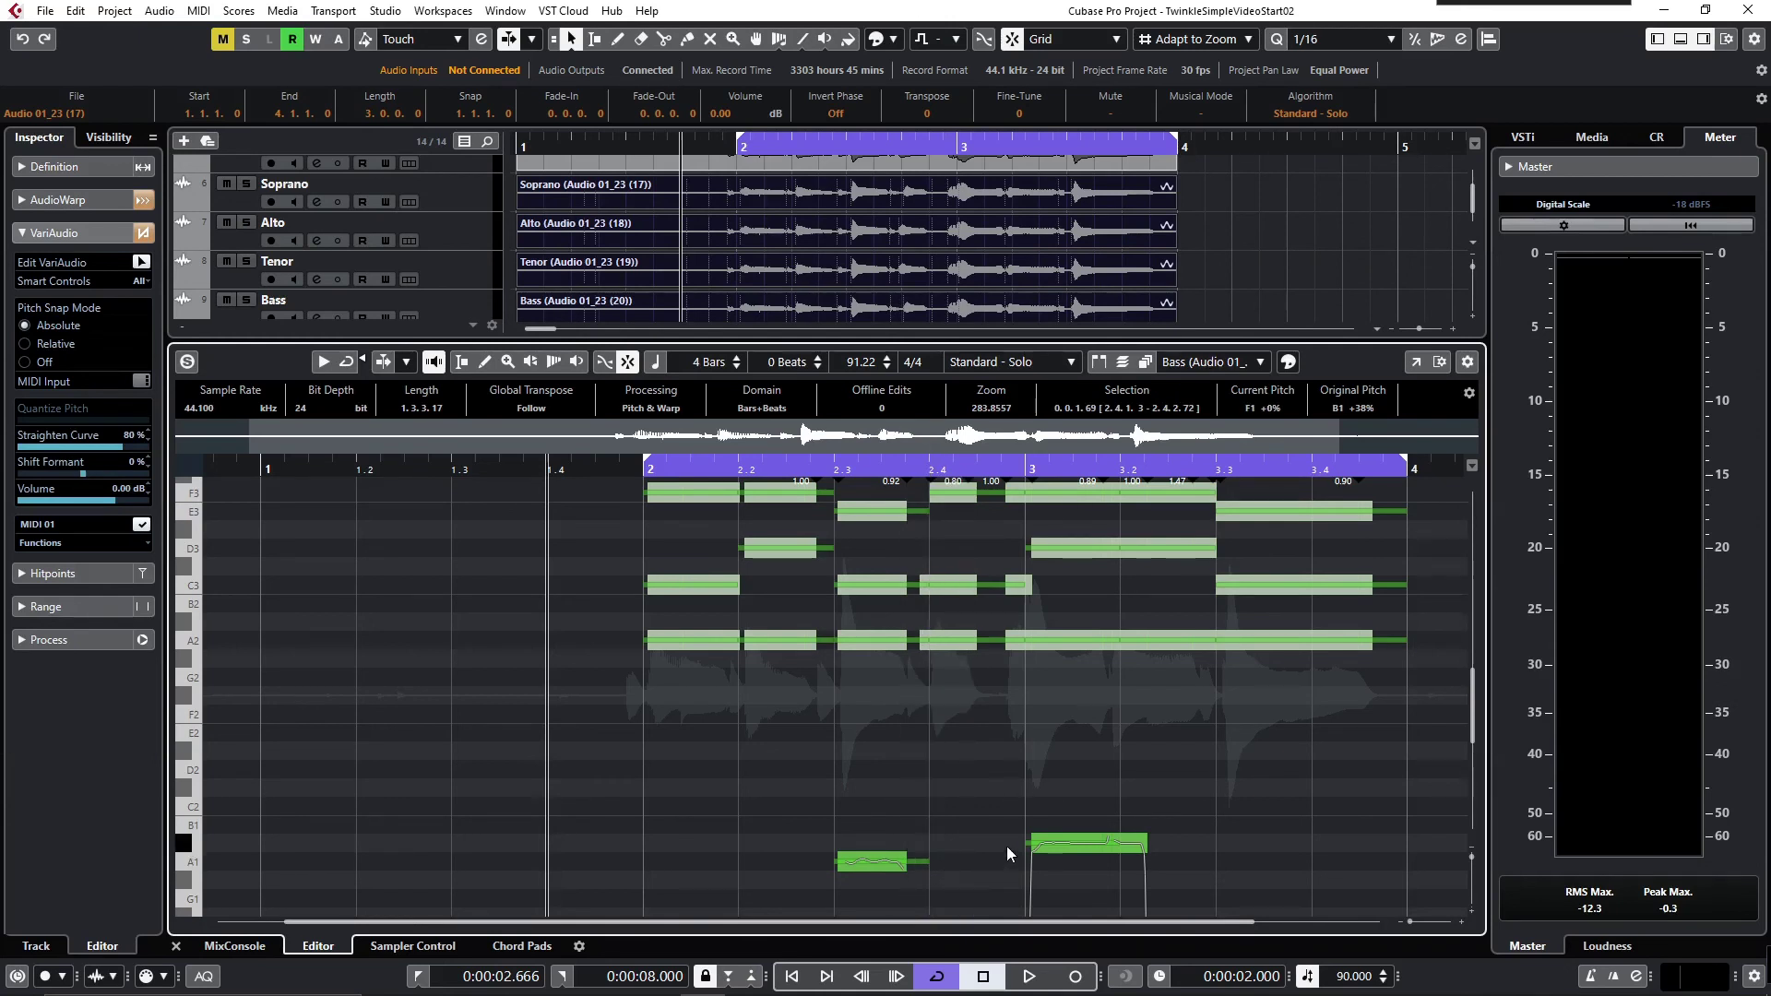
scroll(1006, 845, "down", 3)
scroll(1008, 844, "up", 6)
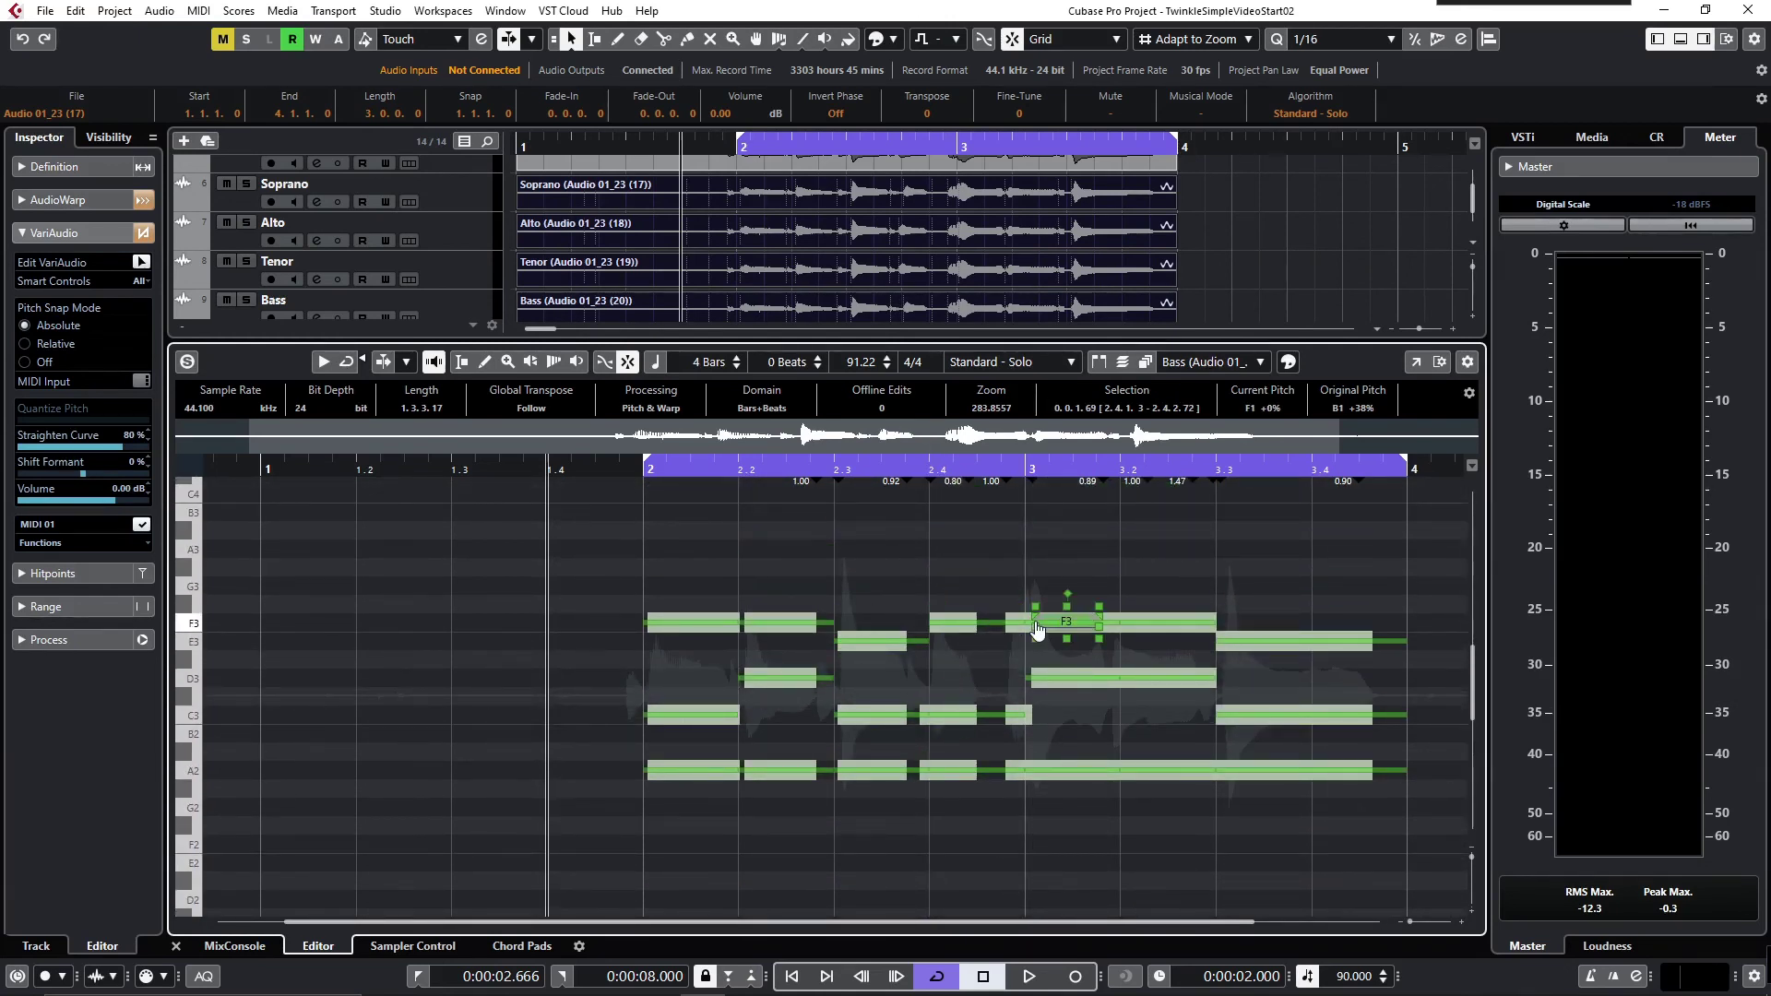
scroll(1036, 622, "up", 6)
scroll(1035, 621, "down", 9)
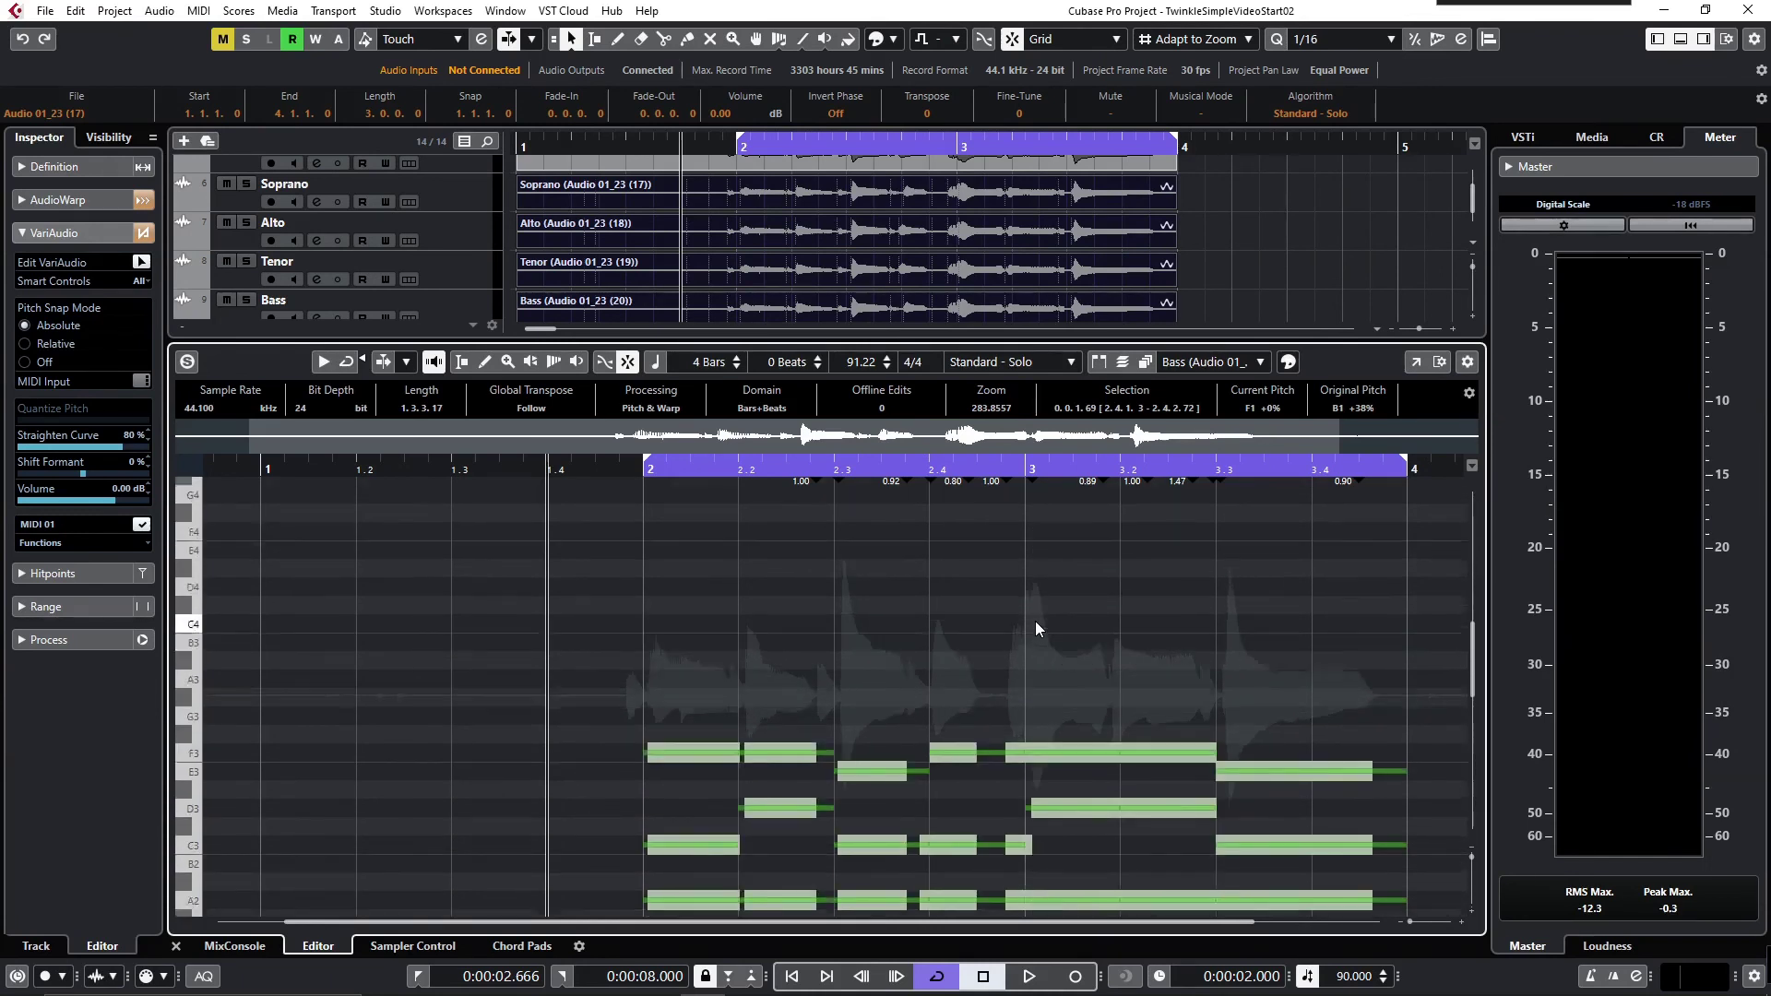
left_click(1030, 976)
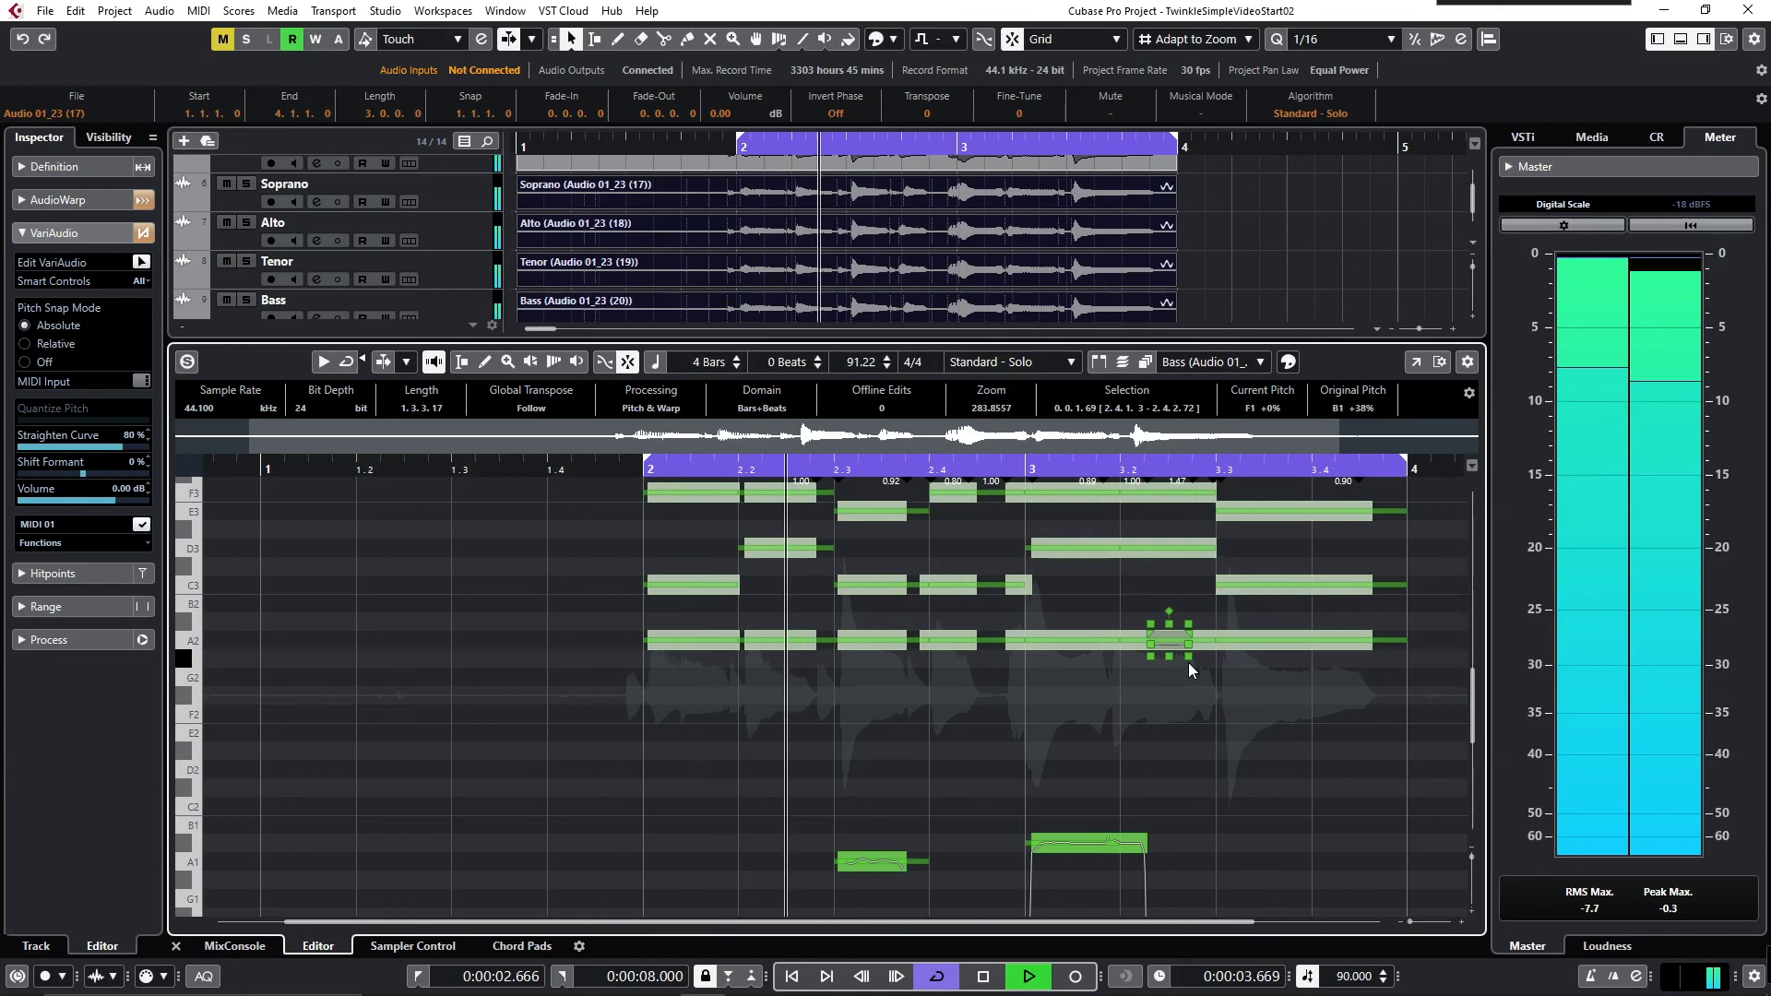
Close the pitch editor, revert the chord track to v2 Extended, and replay the loop.
left_click(984, 978)
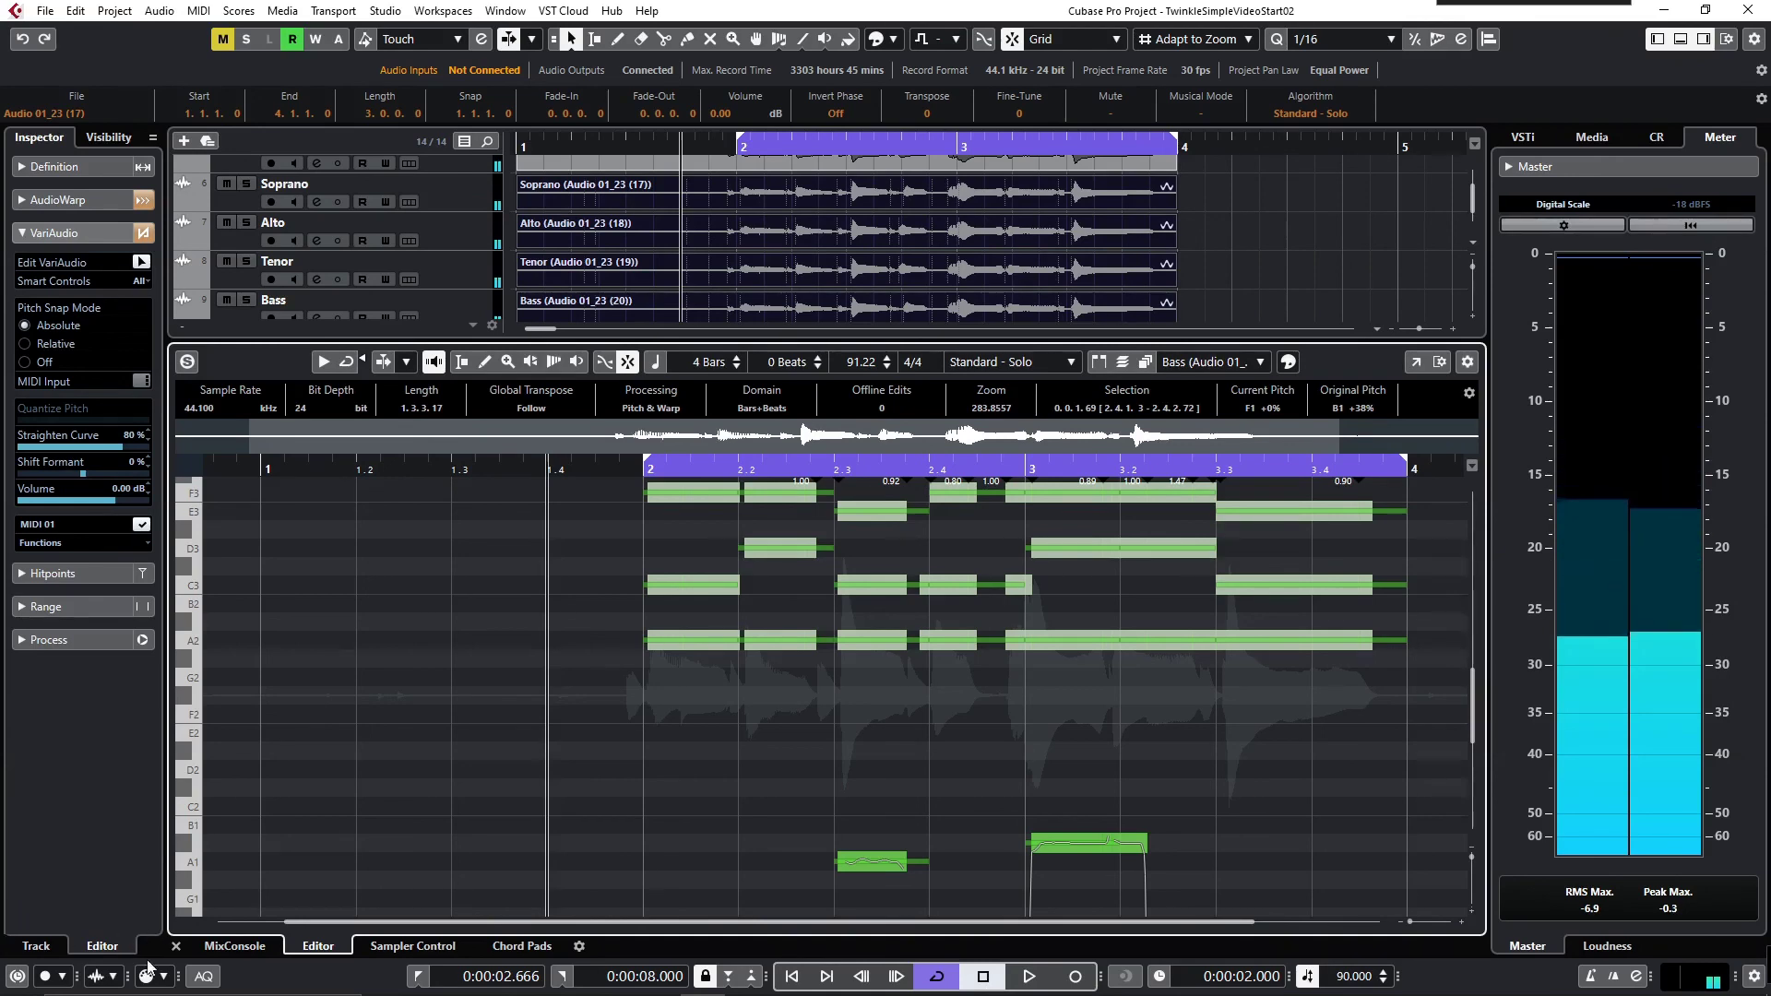
left_click(175, 945)
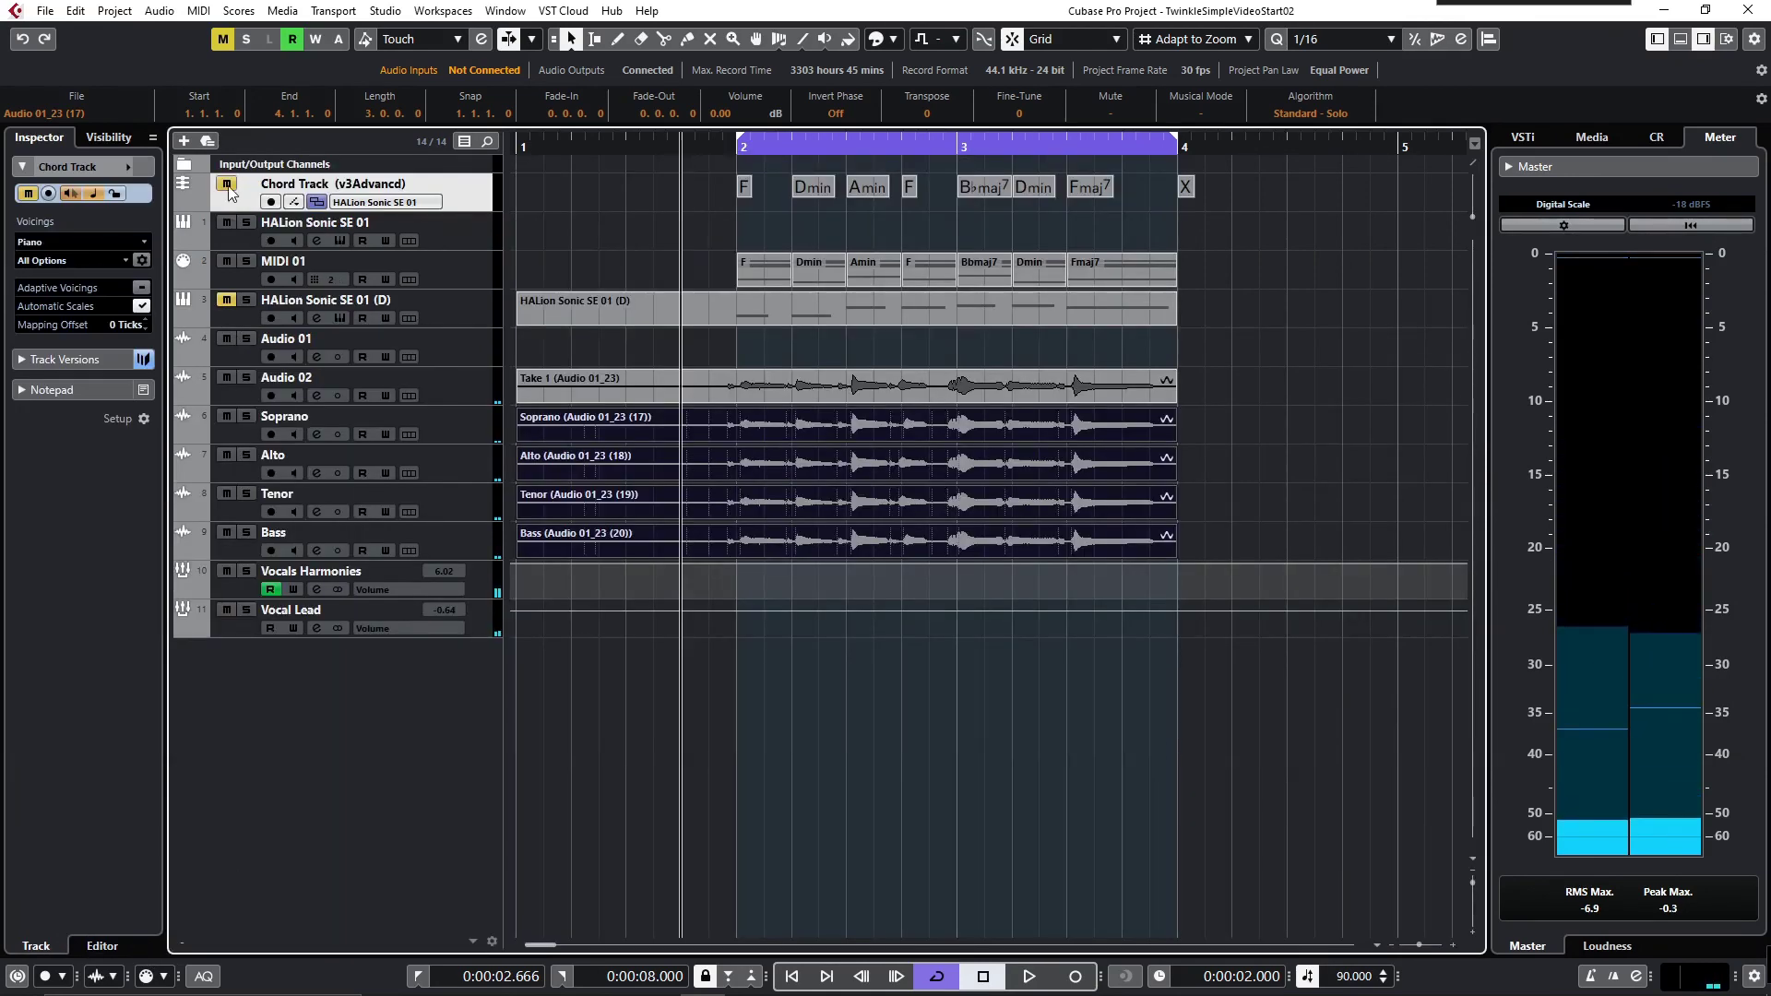
left_click(413, 187)
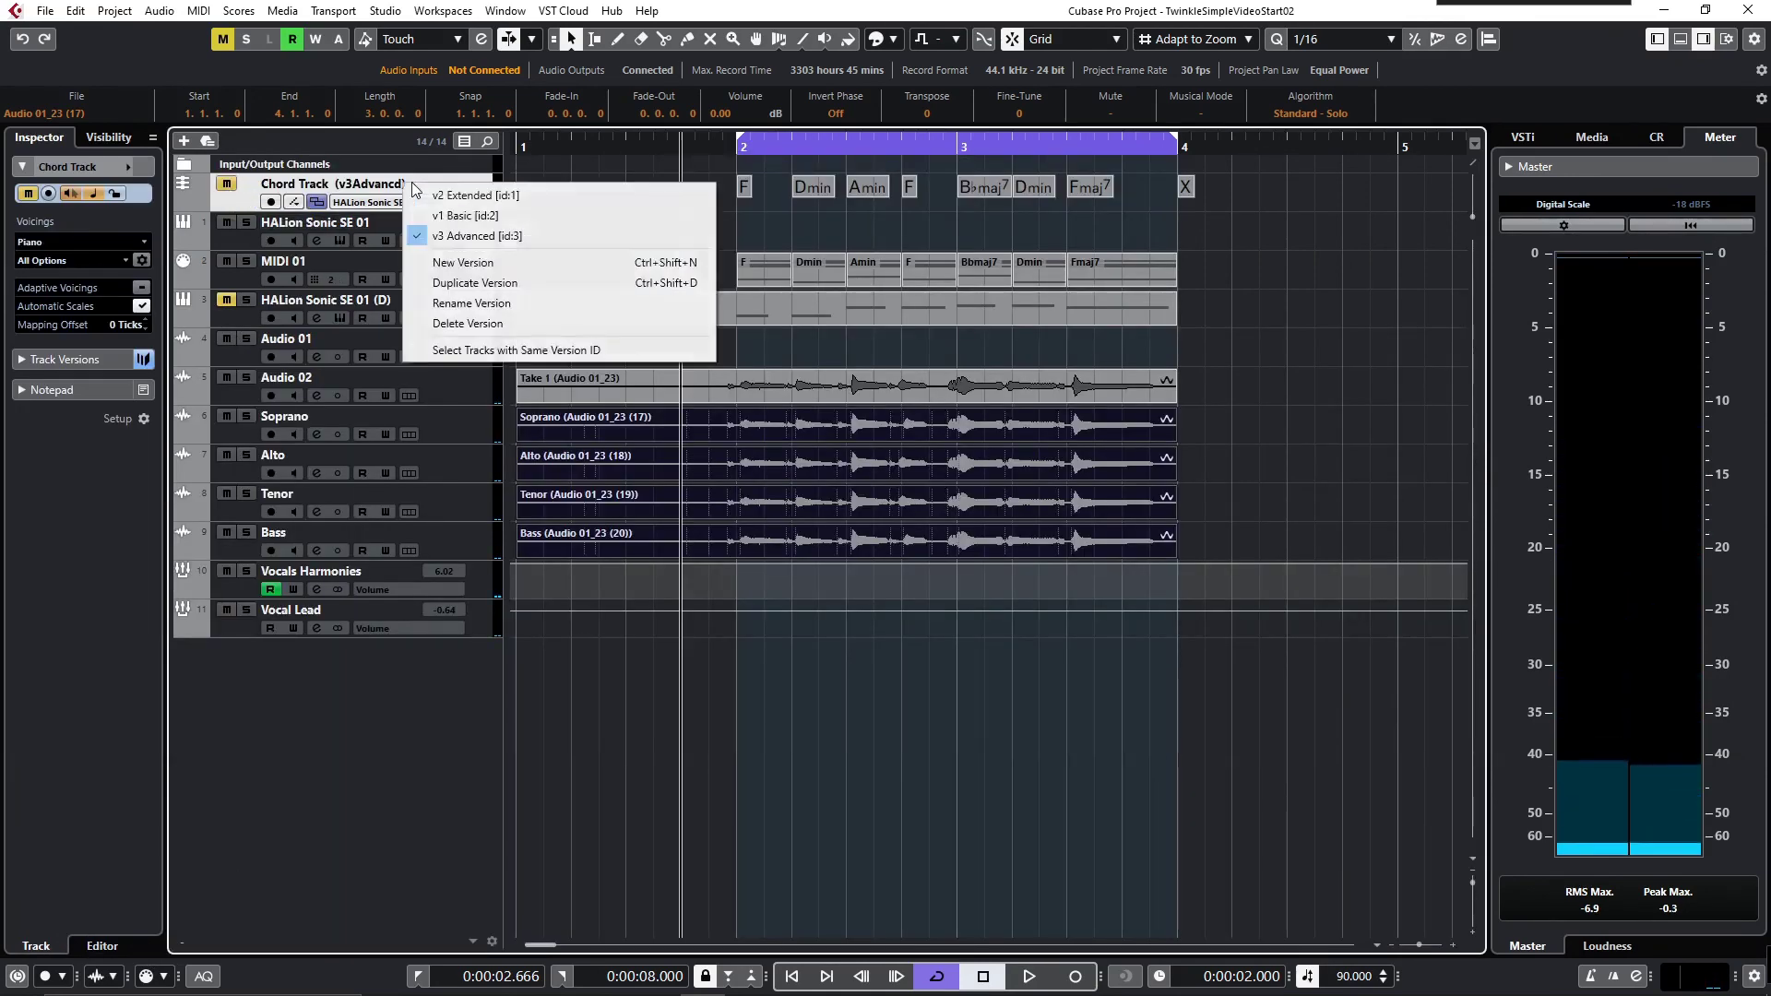
left_click(452, 195)
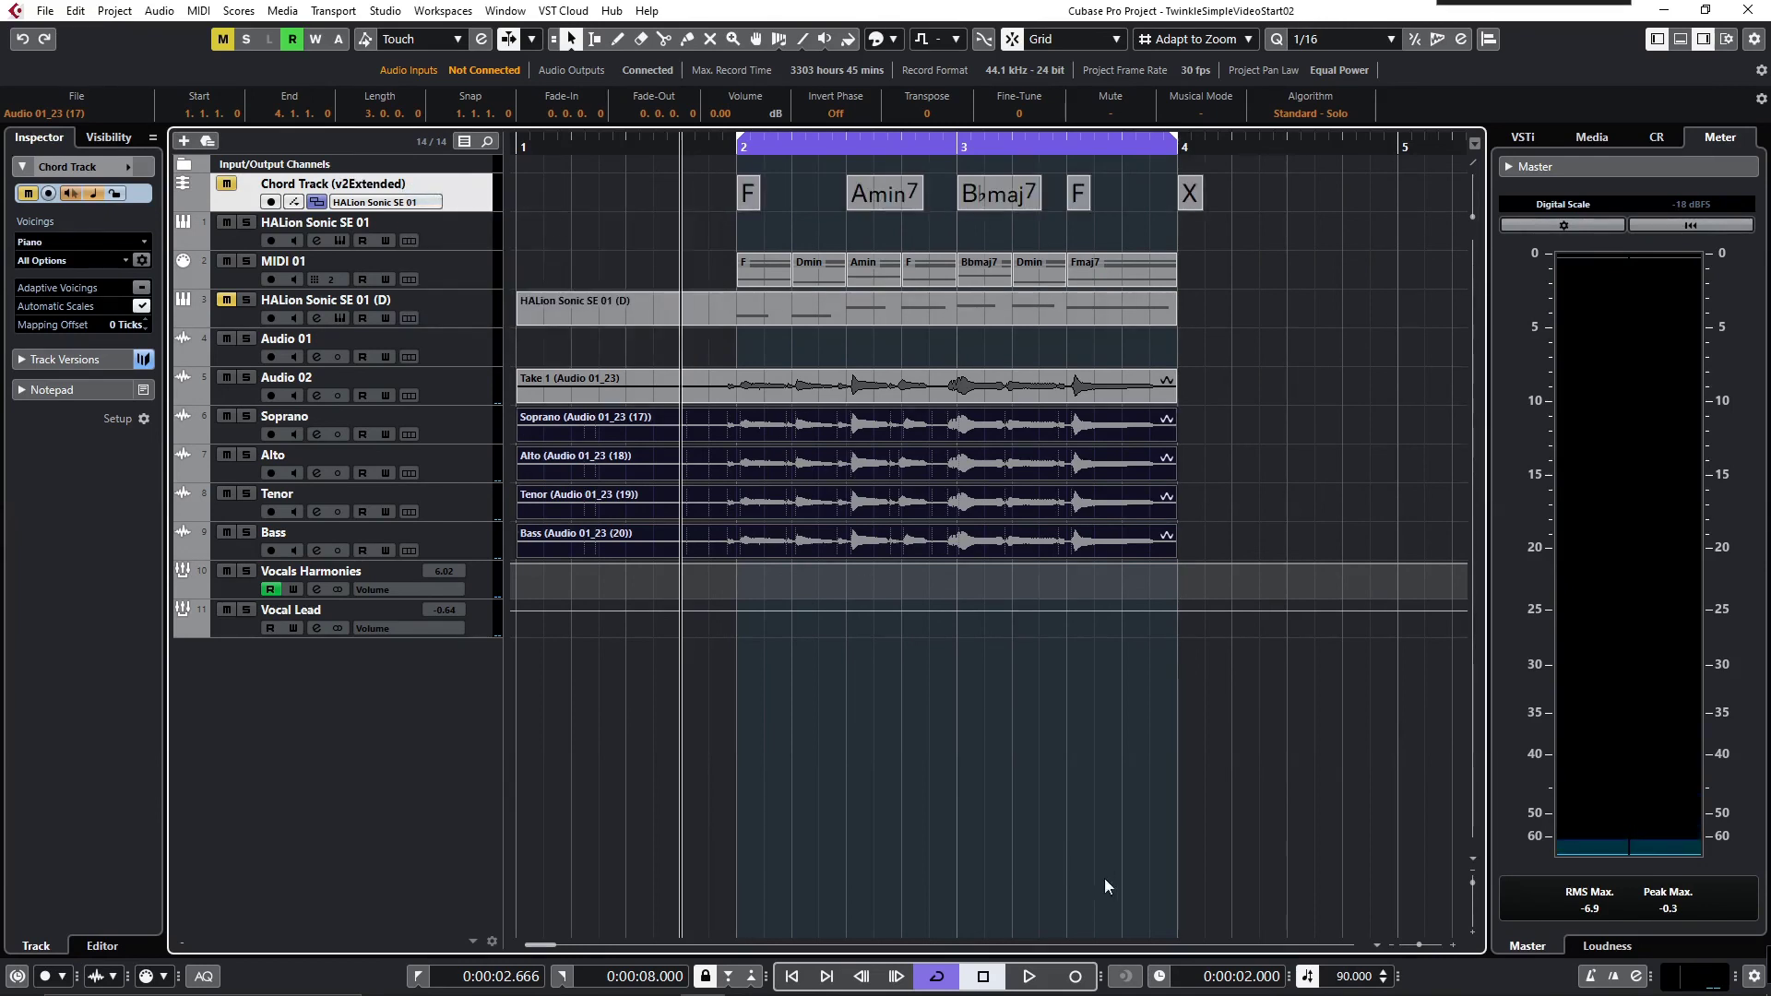
key("space")
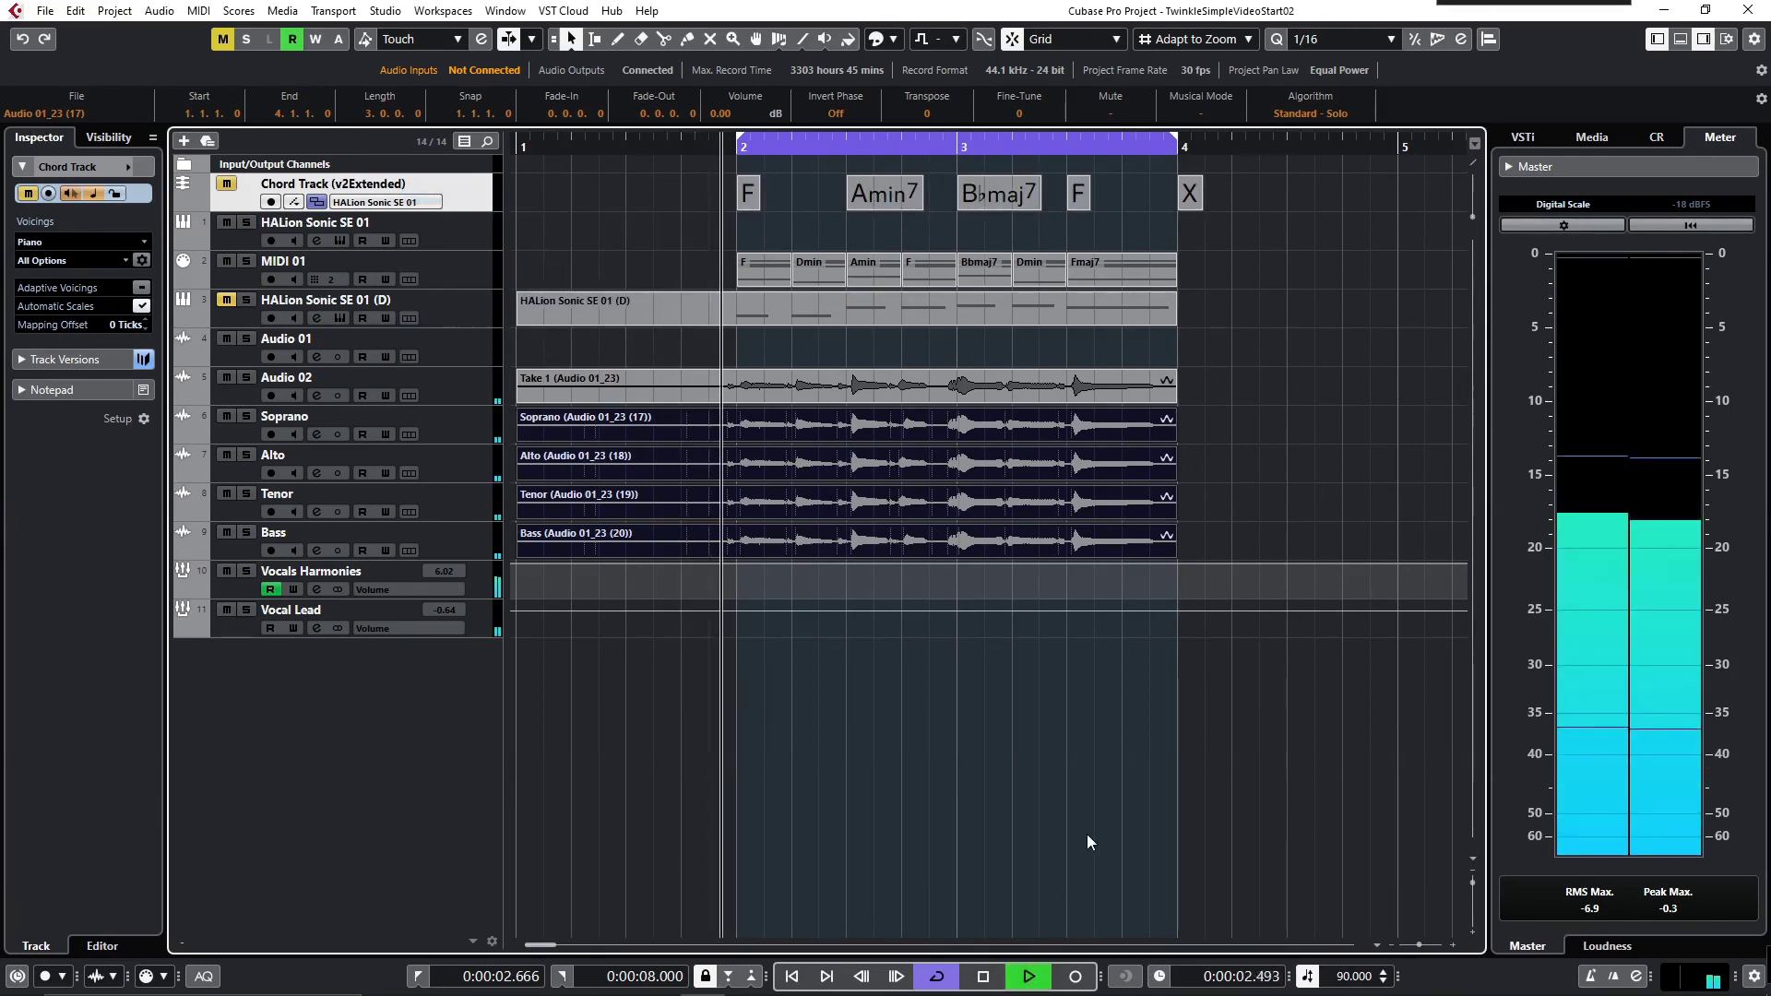
left_click(983, 976)
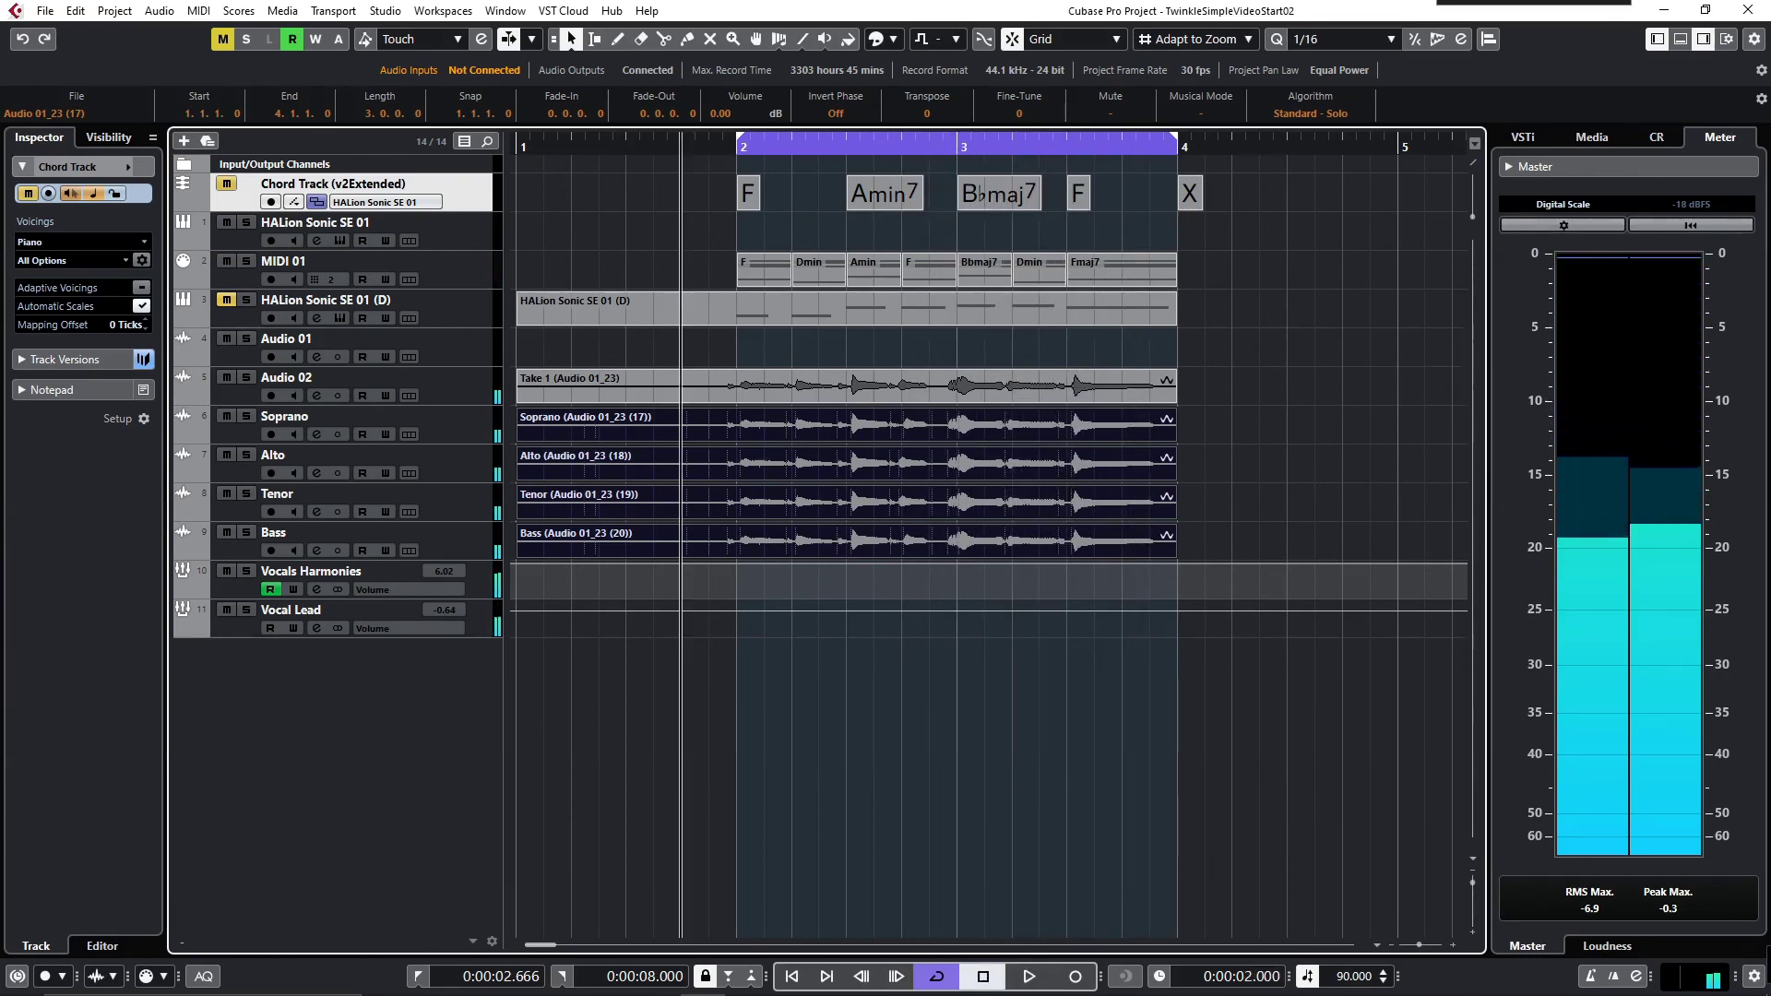